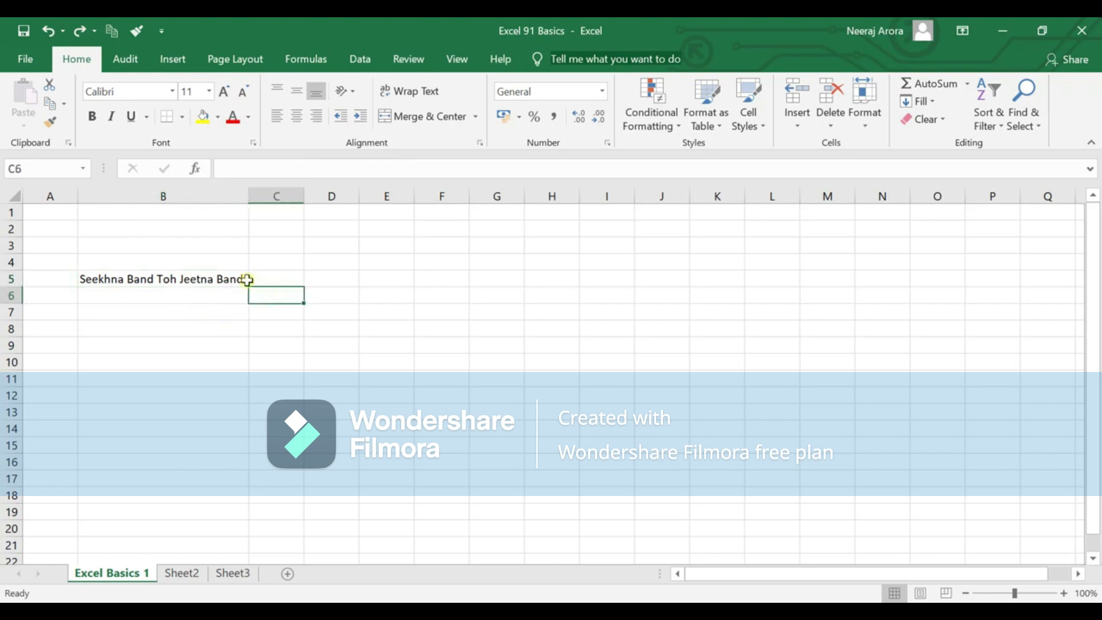
- Enter 'Text' in C8 and 'Numbers' in C9
left_click(247, 280)
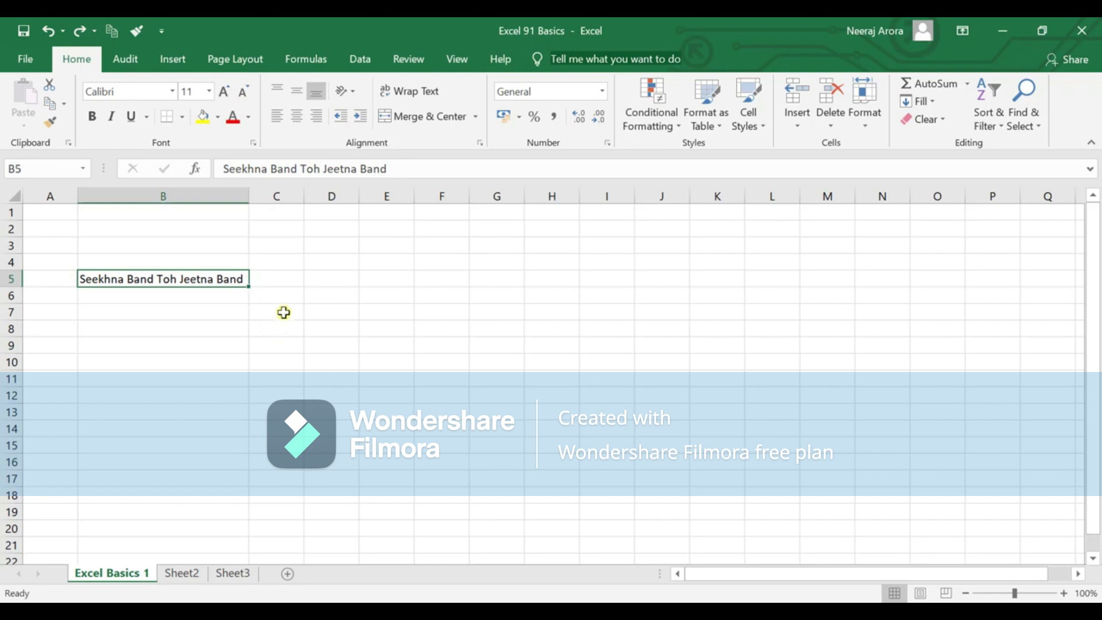
left_click(287, 282)
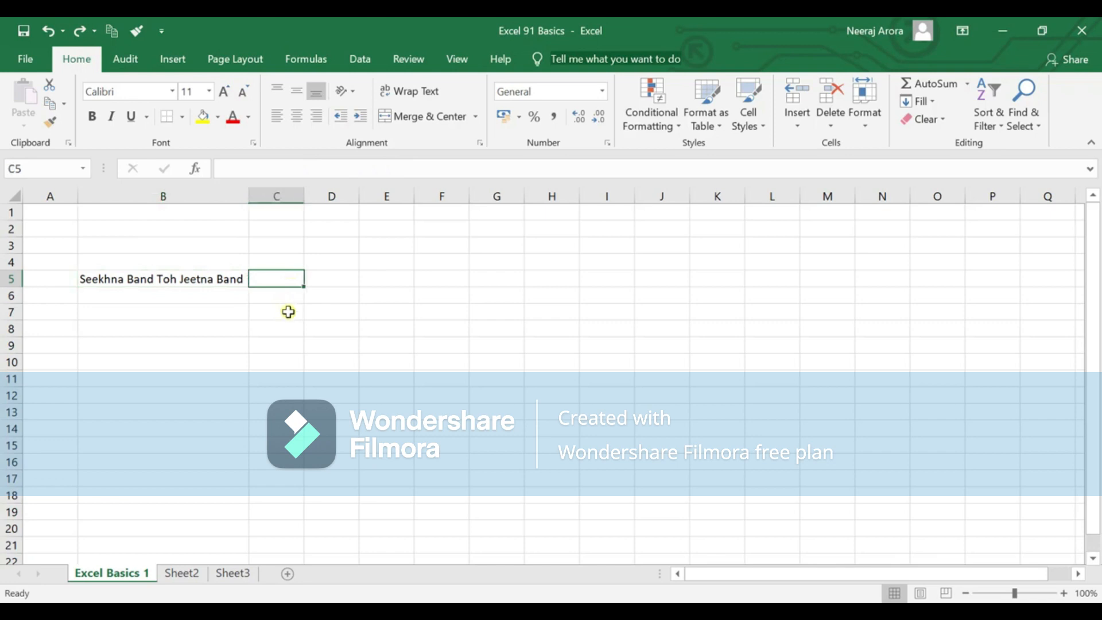
left_click(288, 311)
key("Down")
key("Left")
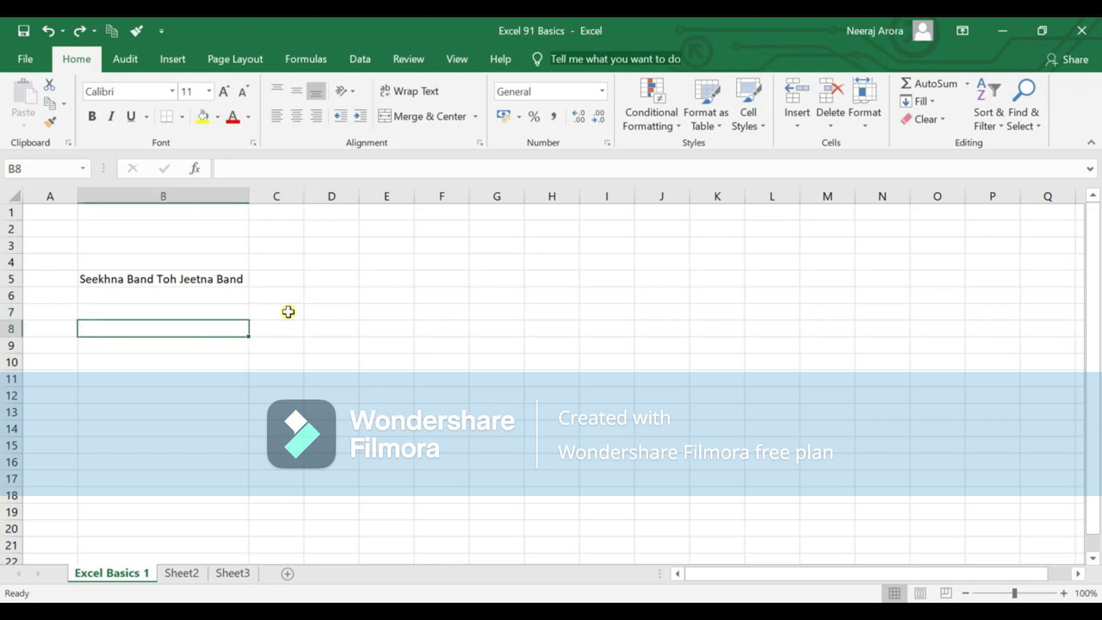
key("Right")
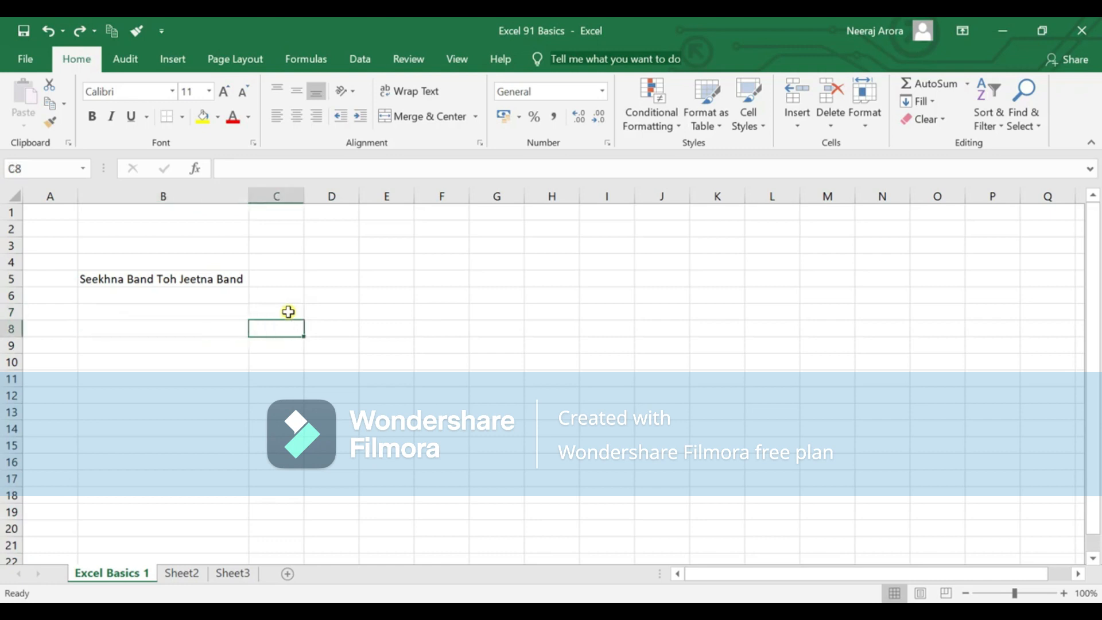
type("Text")
key("Return")
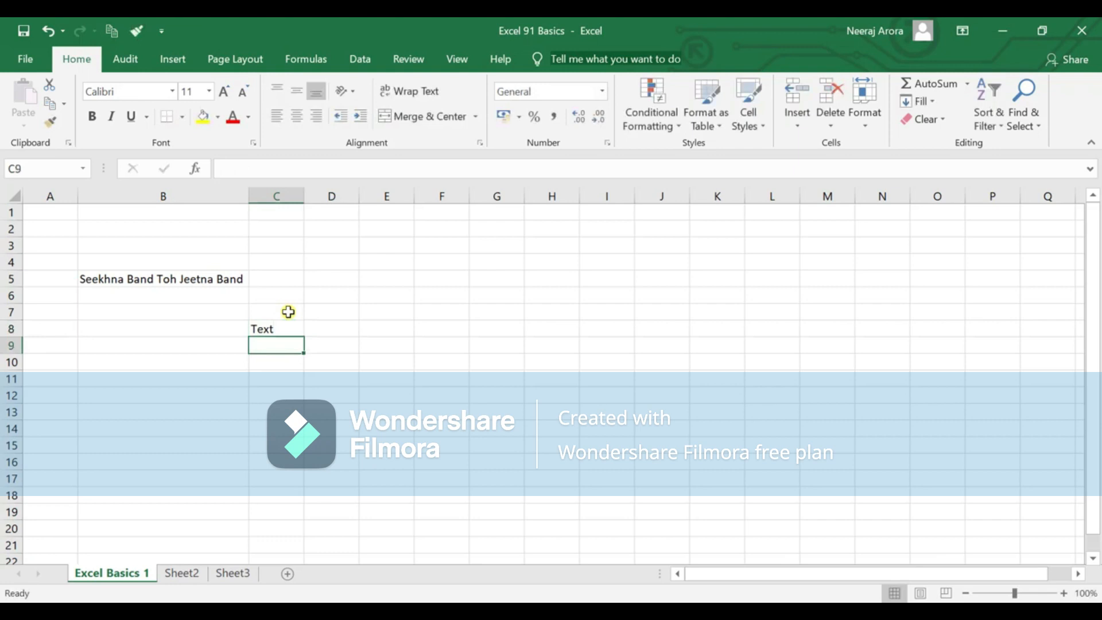
type("Numbers")
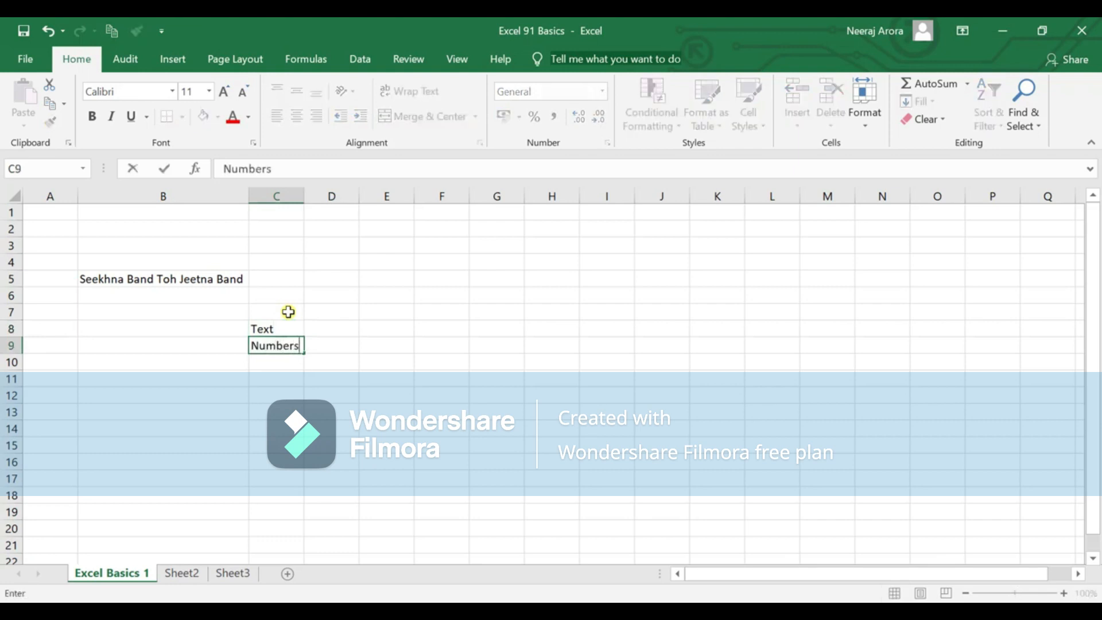
key("Return")
- Select the entire sheet with Ctrl+A and delete all its contents
left_click(287, 329)
left_click(290, 345)
left_click(289, 328)
left_click(292, 350)
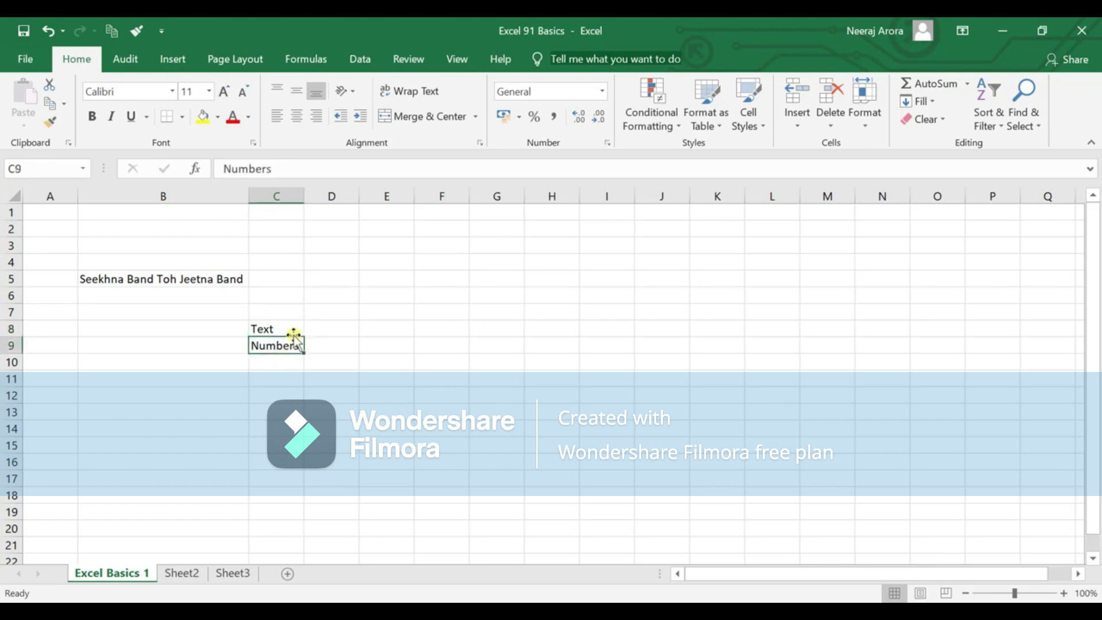
left_click(291, 332)
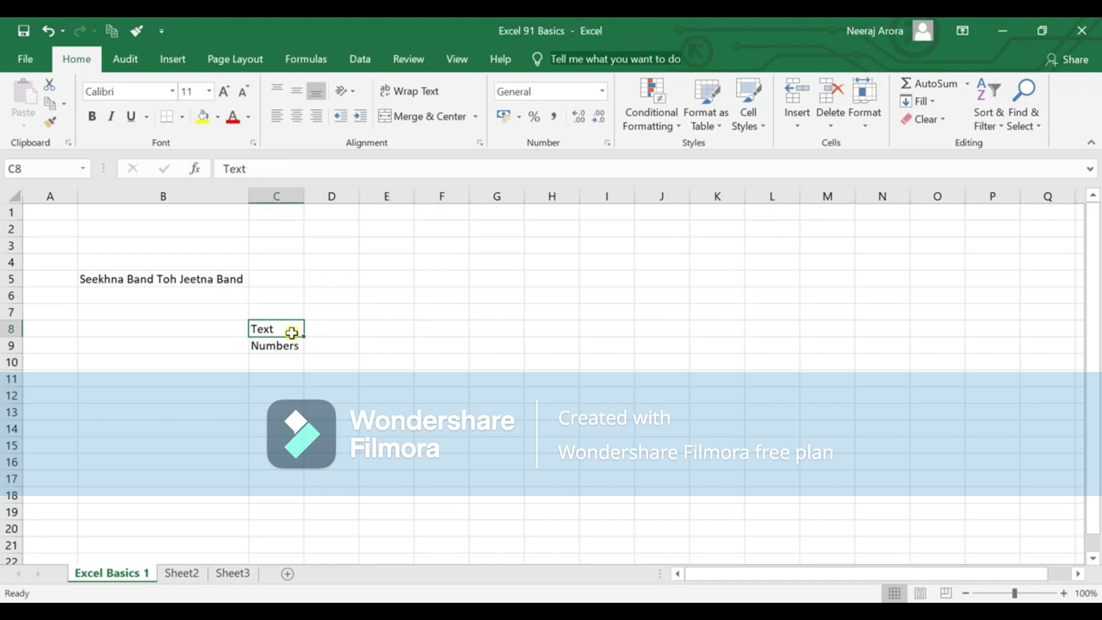
key("shift+Down")
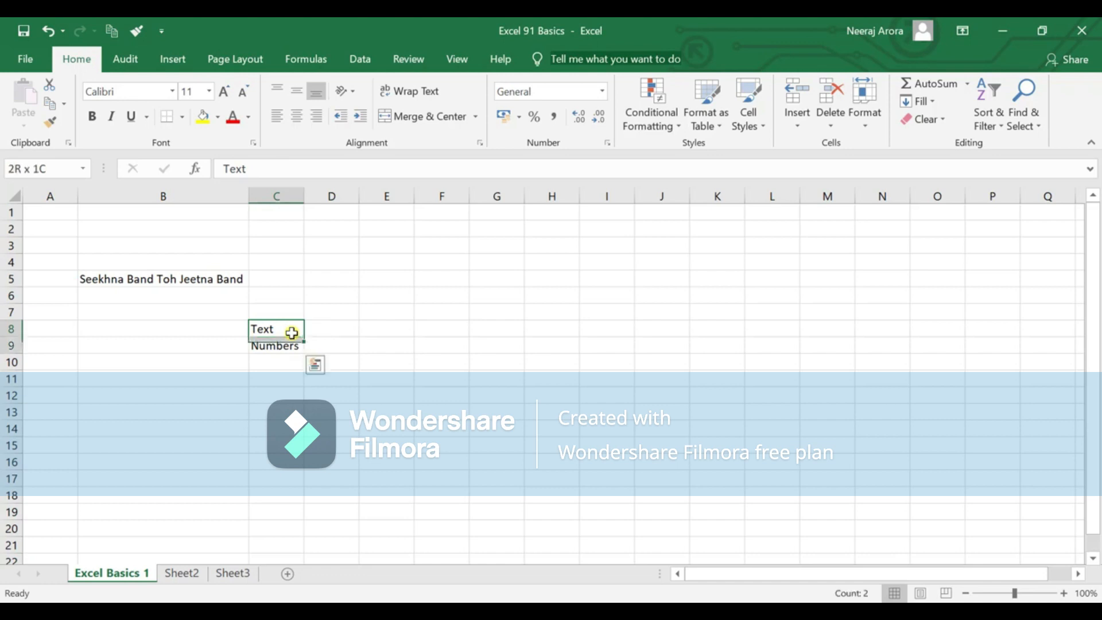
key("ctrl+a")
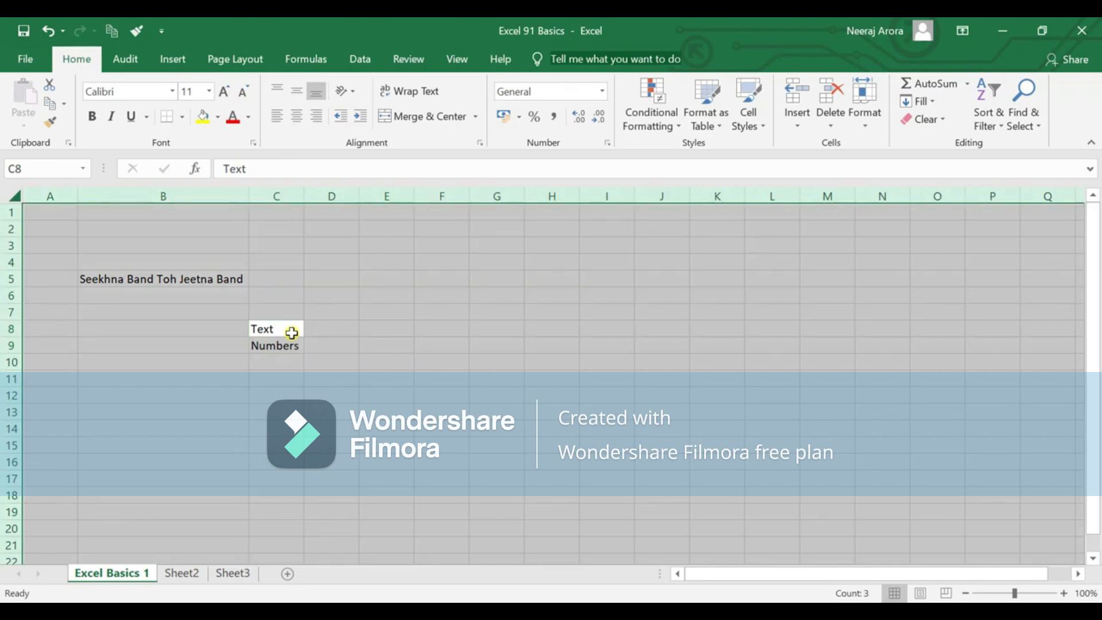
key("Delete")
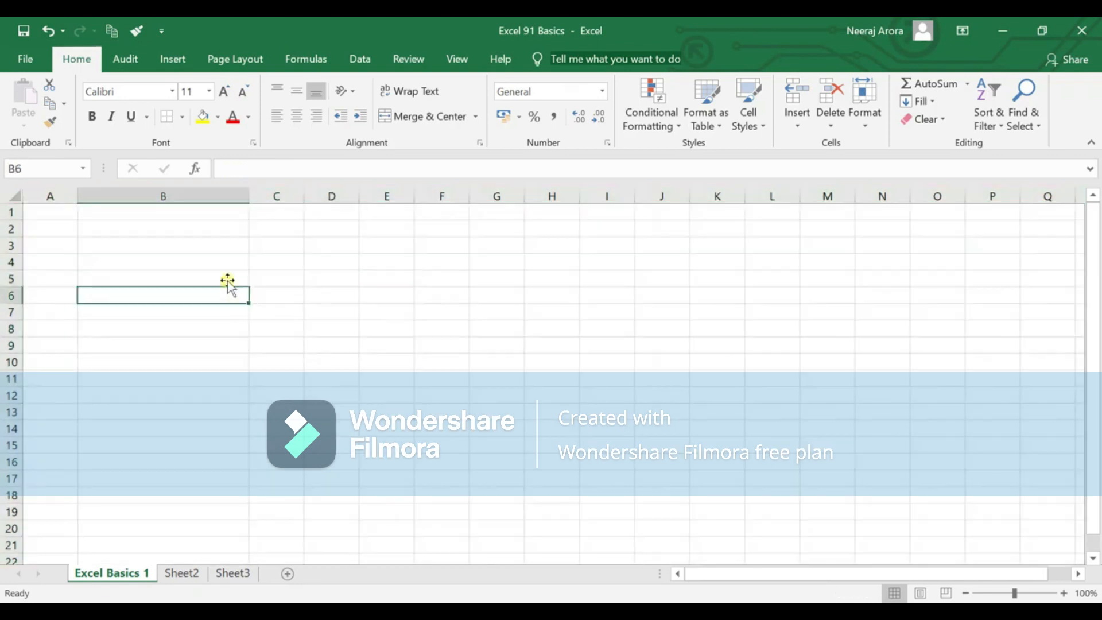
- Enter the second person's name in B4 and the age 65 in C4
left_click(146, 241)
left_click(202, 342)
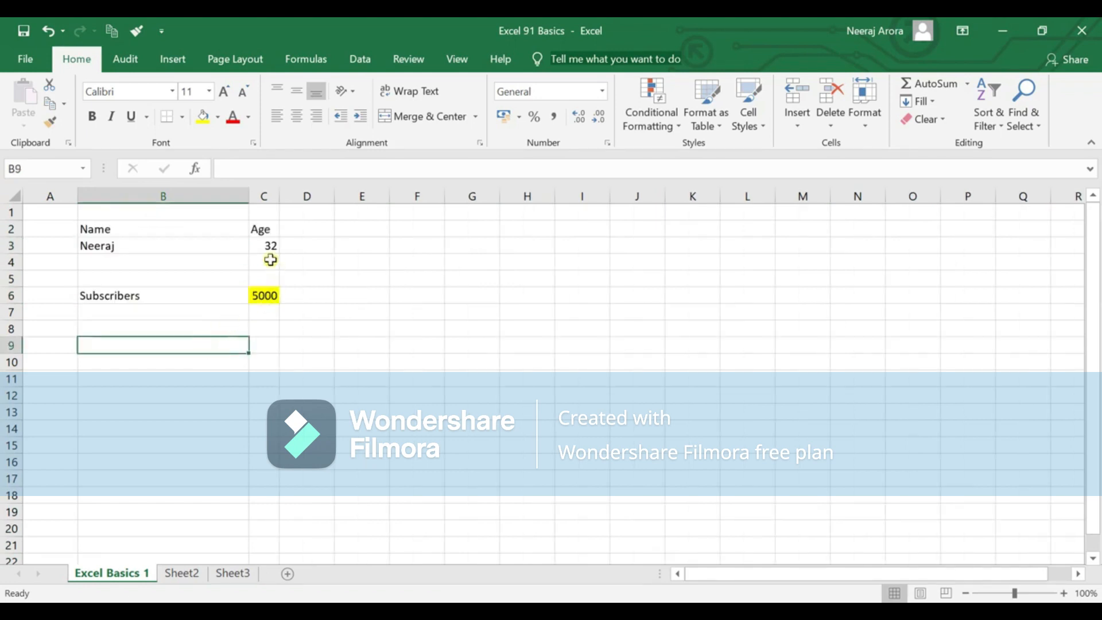
left_click_drag(155, 228, 275, 300)
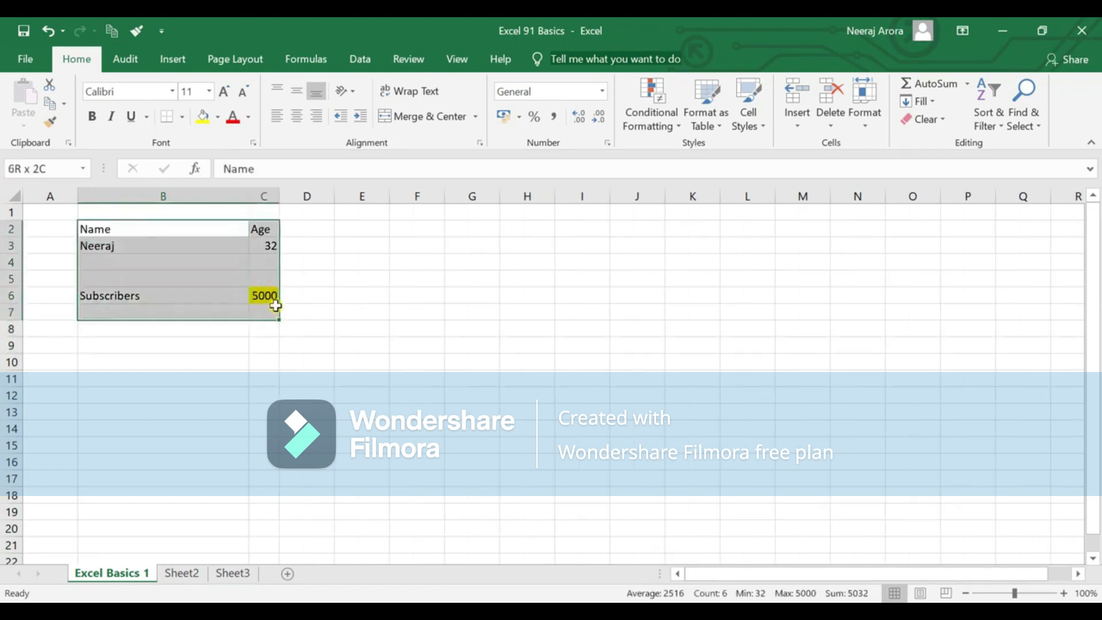
left_click(322, 344)
left_click(183, 342)
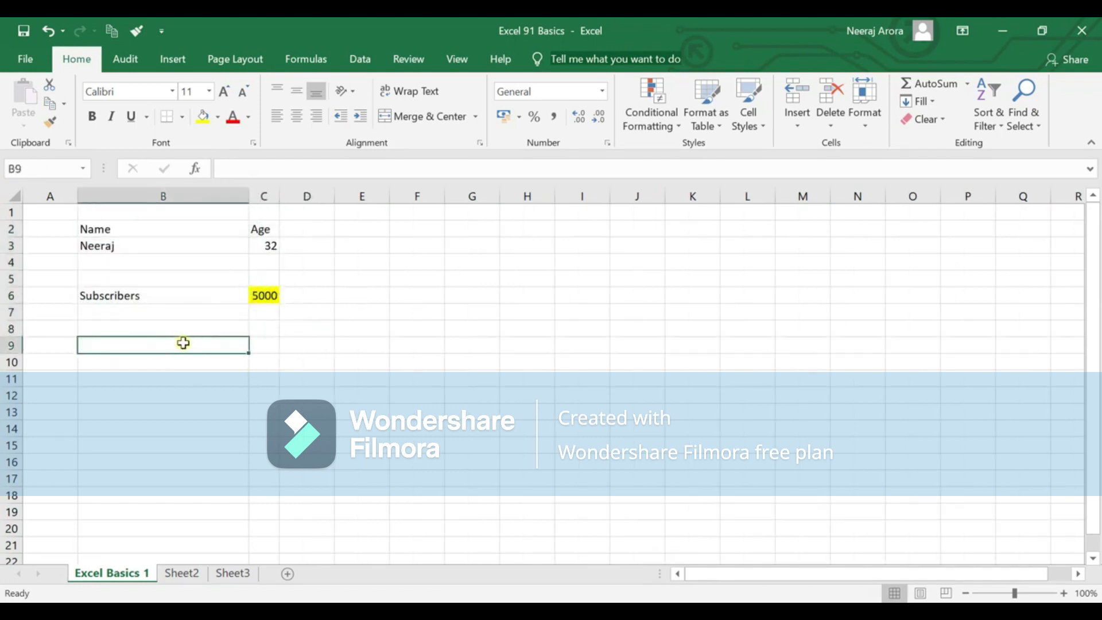
left_click(295, 353)
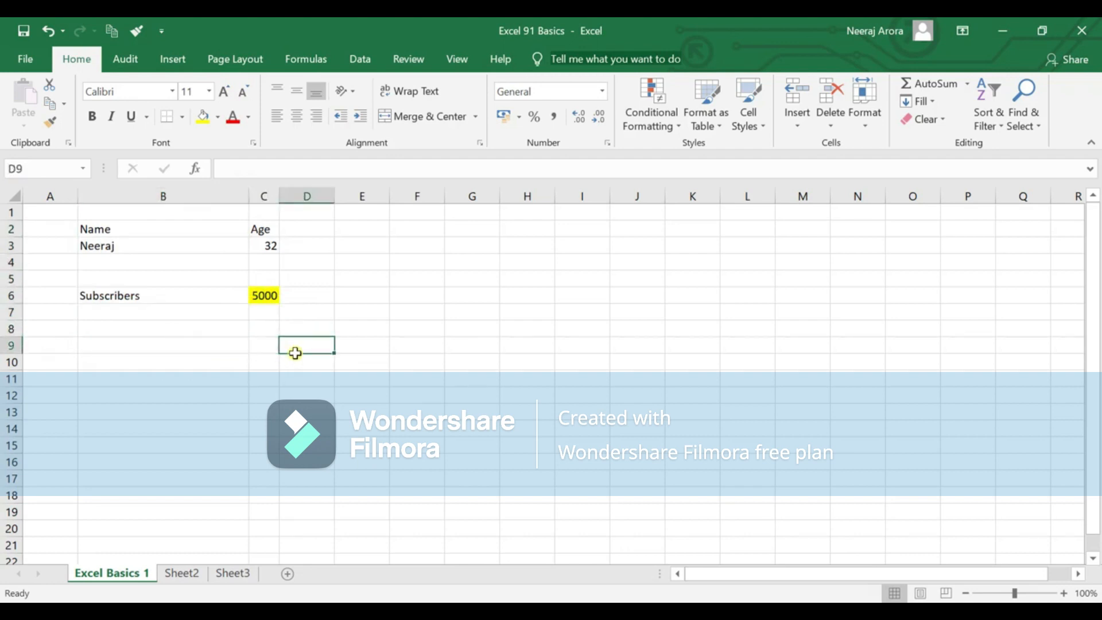
left_click(255, 342)
left_click(190, 348)
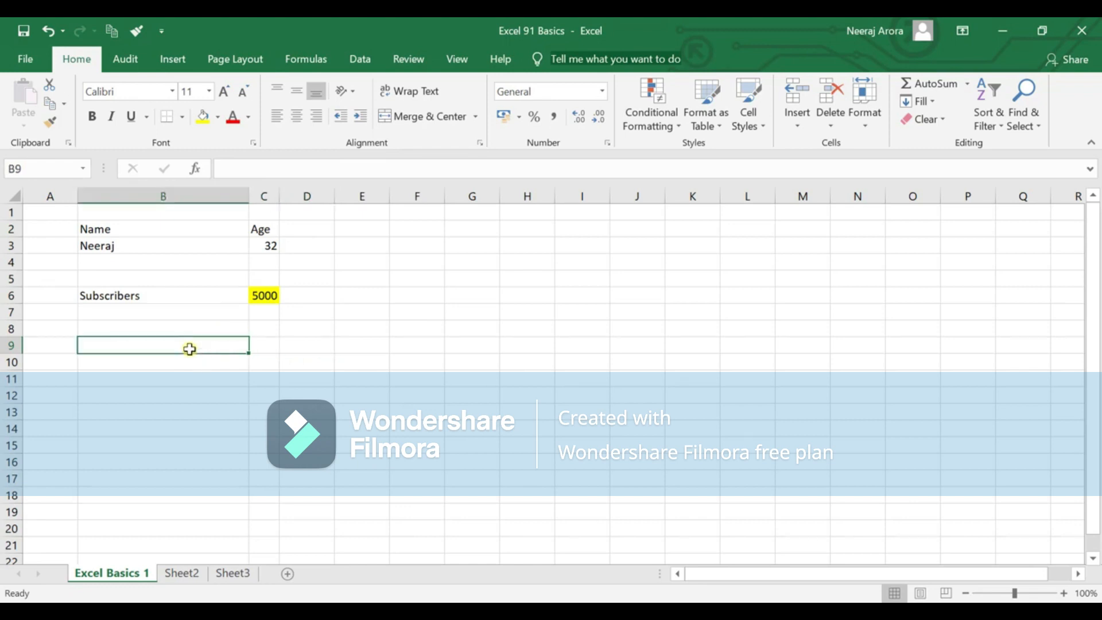
left_click(196, 259)
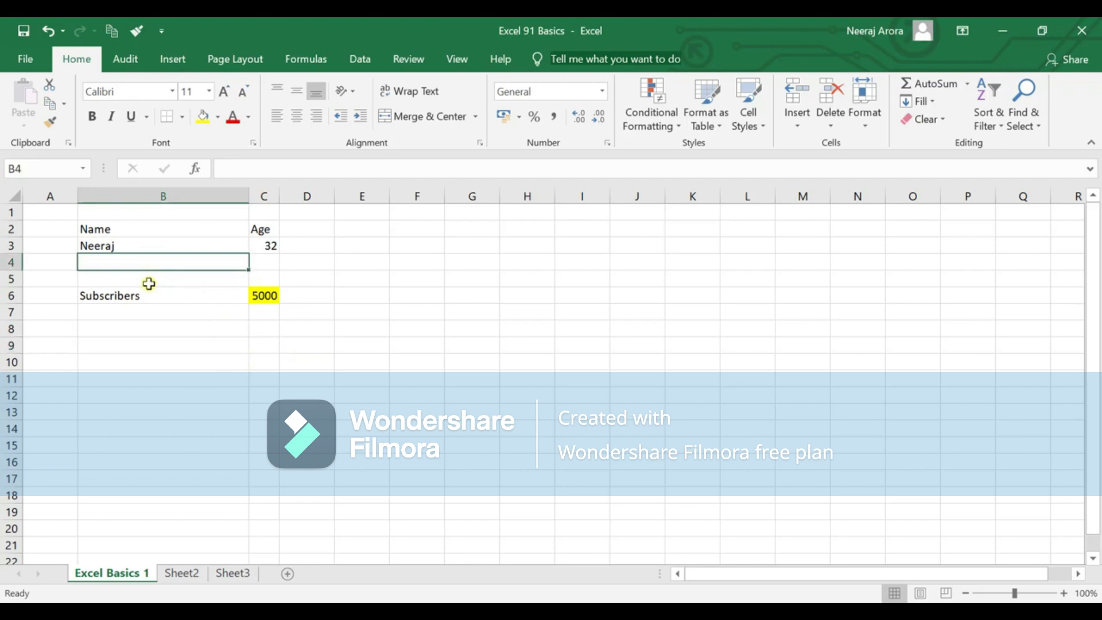
type("Pooja")
key("Return")
key("Up")
key("ctrl+End")
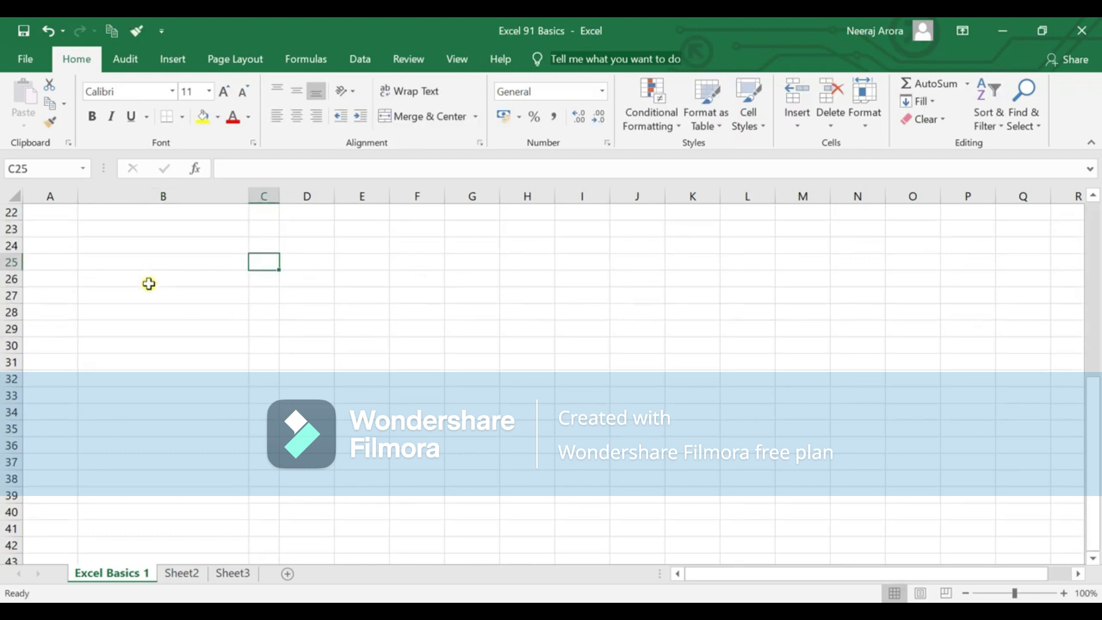
key("Page_Up")
type("65")
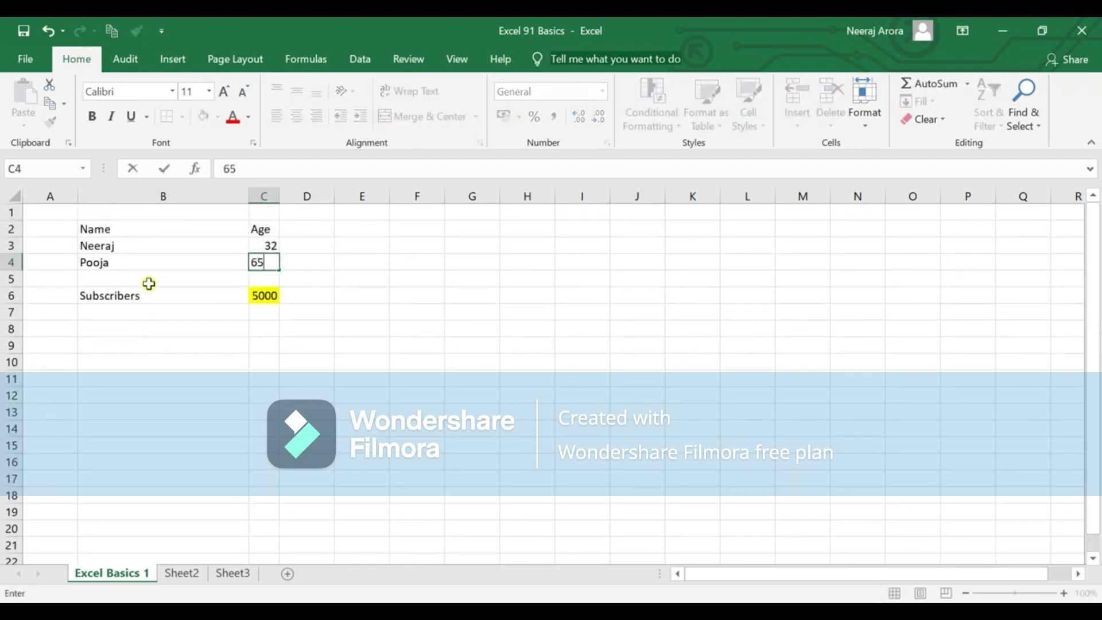
key("Return")
- Enter the third person's name in B5 and the age 56 in C5
left_click(149, 283)
type("Vrinda")
key("Tab")
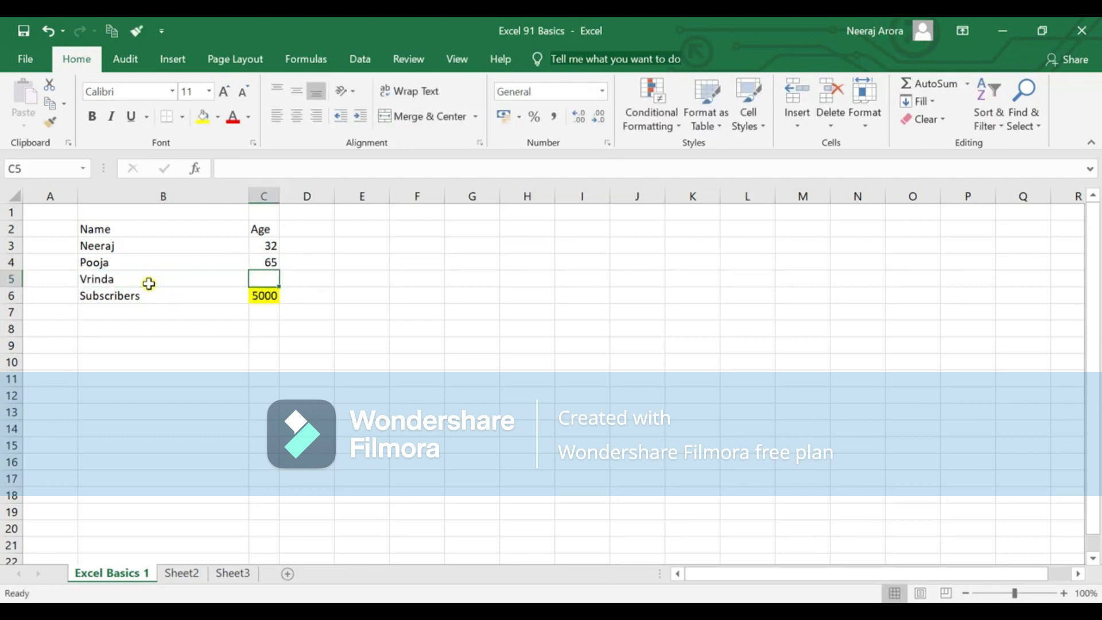
type("56")
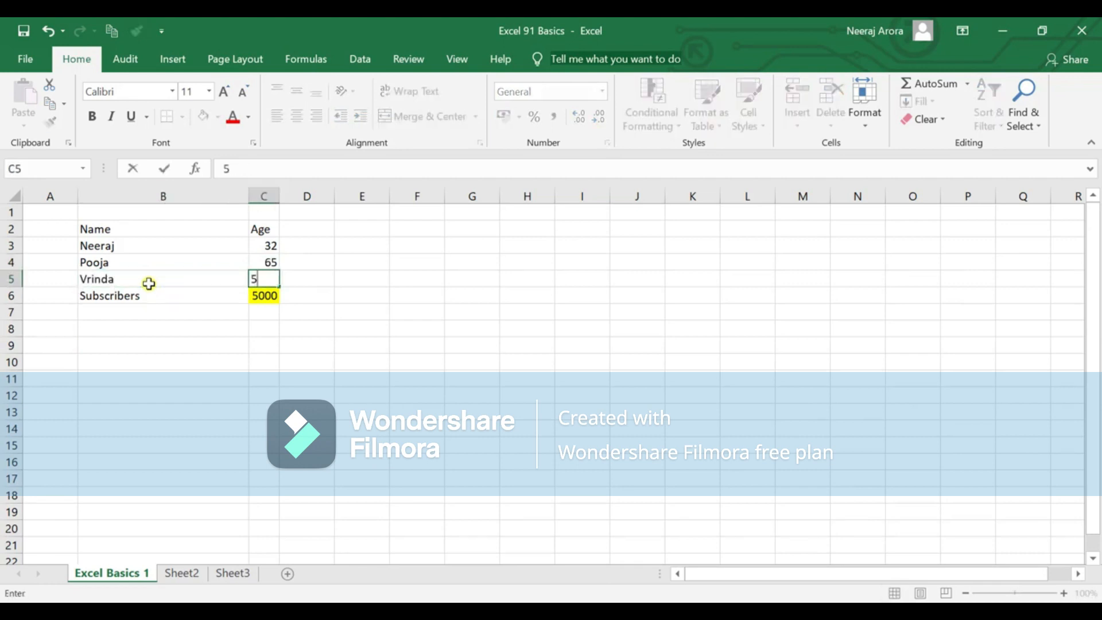
key("Return")
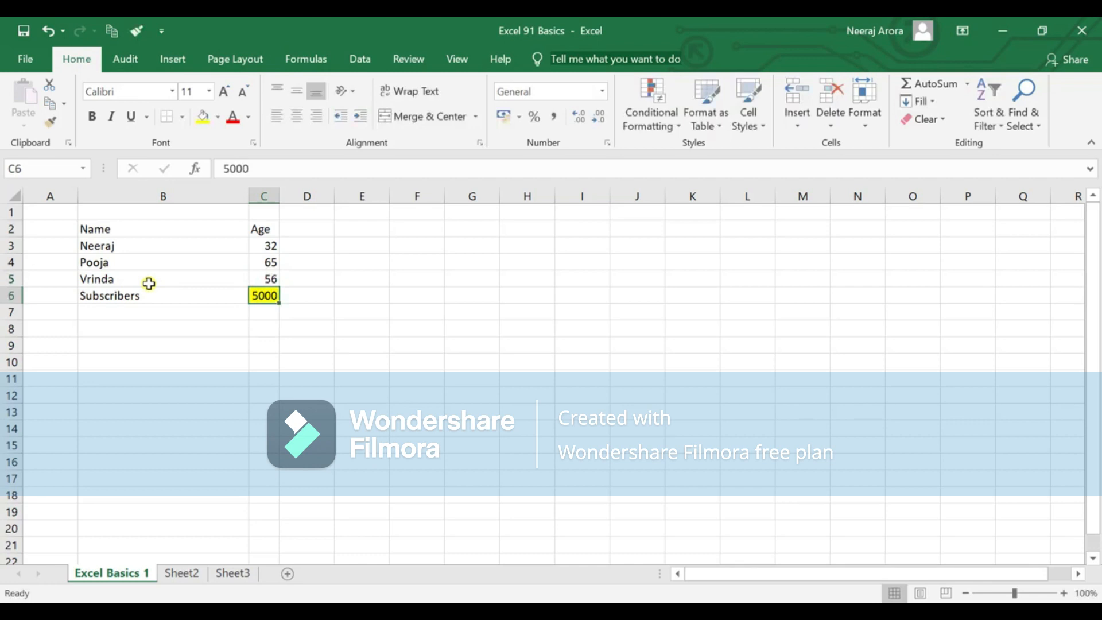
left_click(156, 247)
left_click_drag(144, 227, 261, 297)
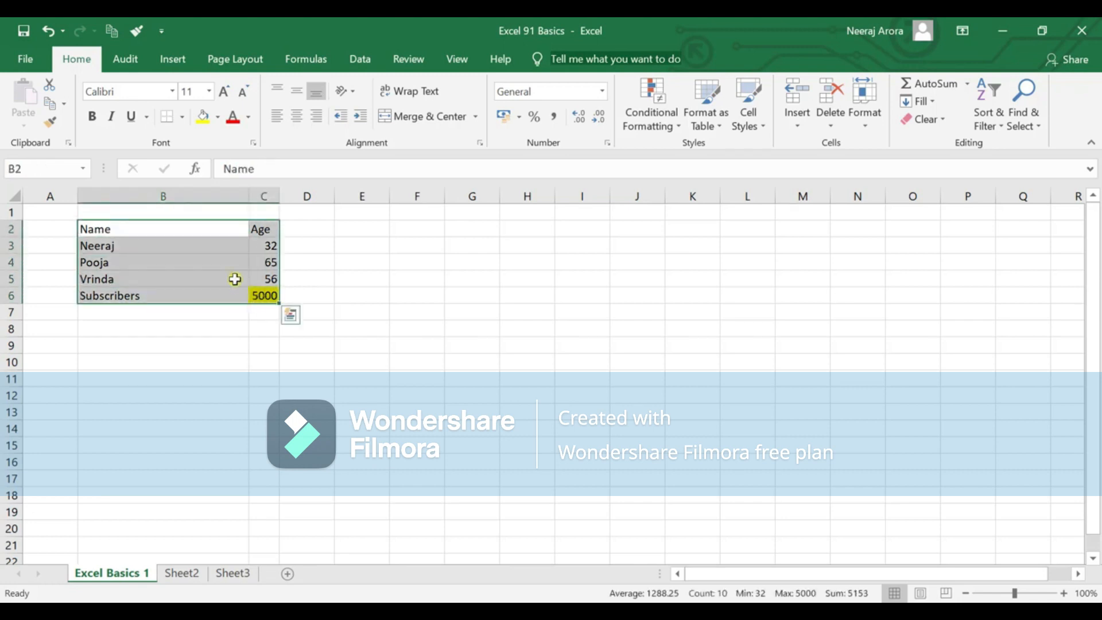
left_click(219, 349)
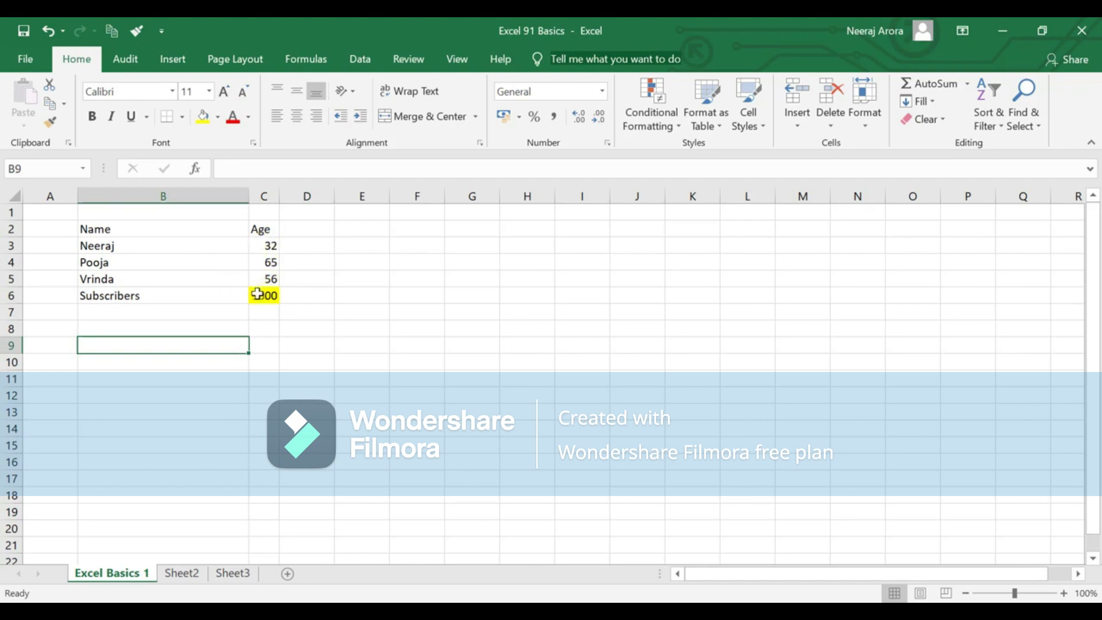
left_click(214, 296)
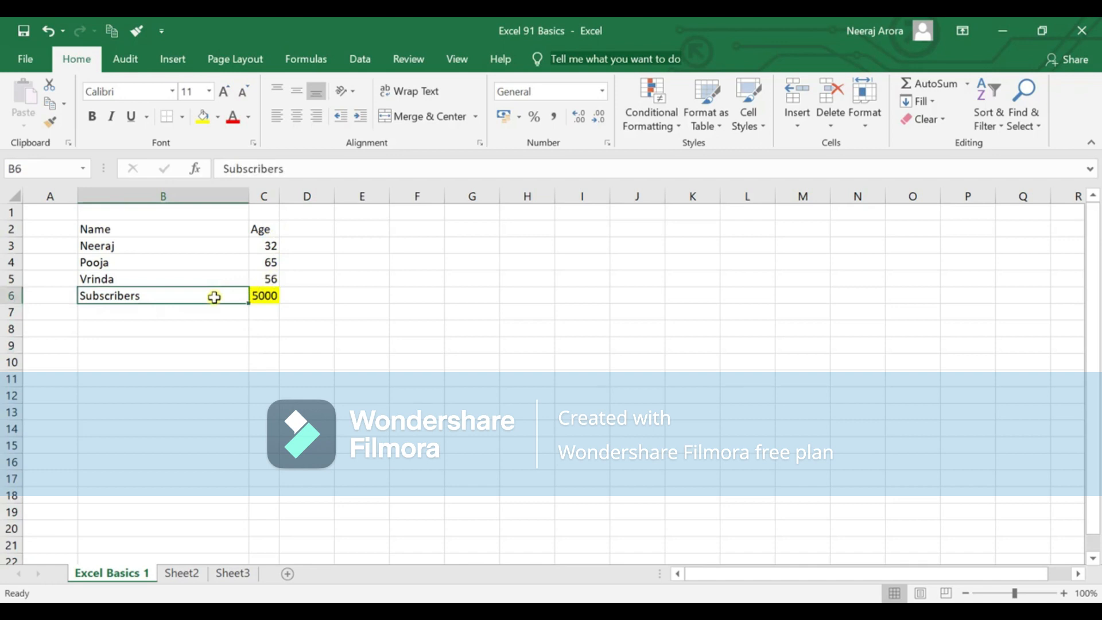
key("Delete")
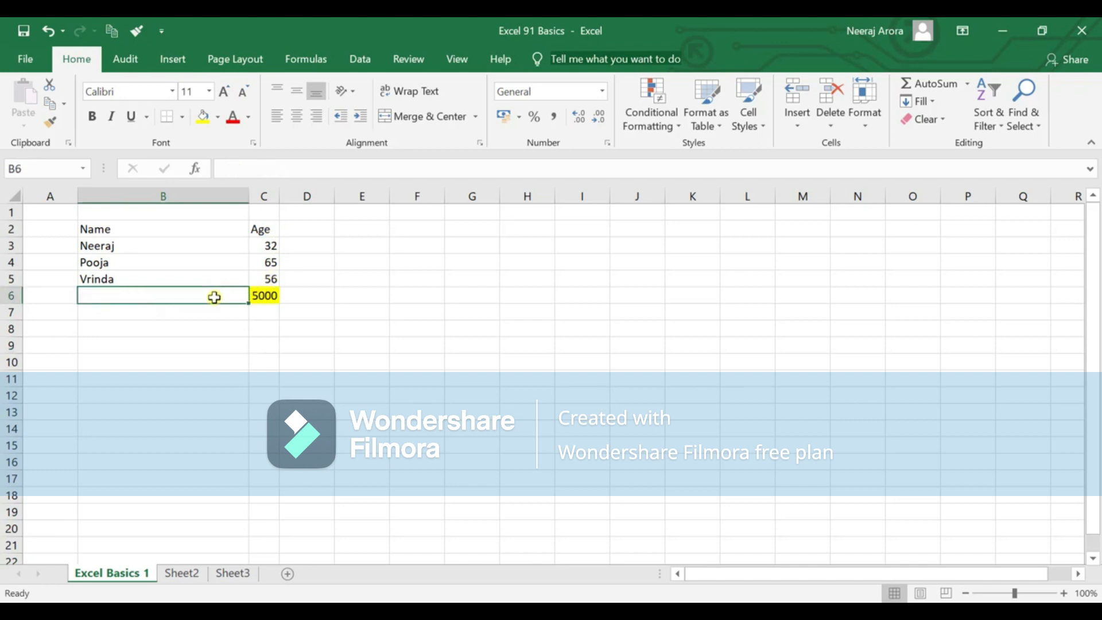
key("Right")
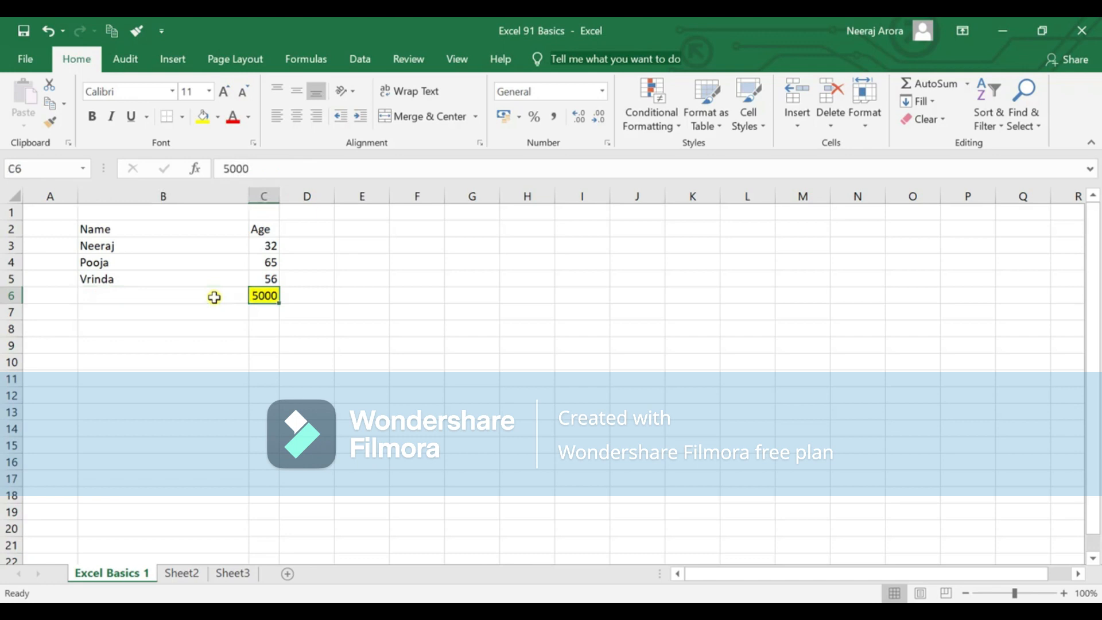
key("Delete")
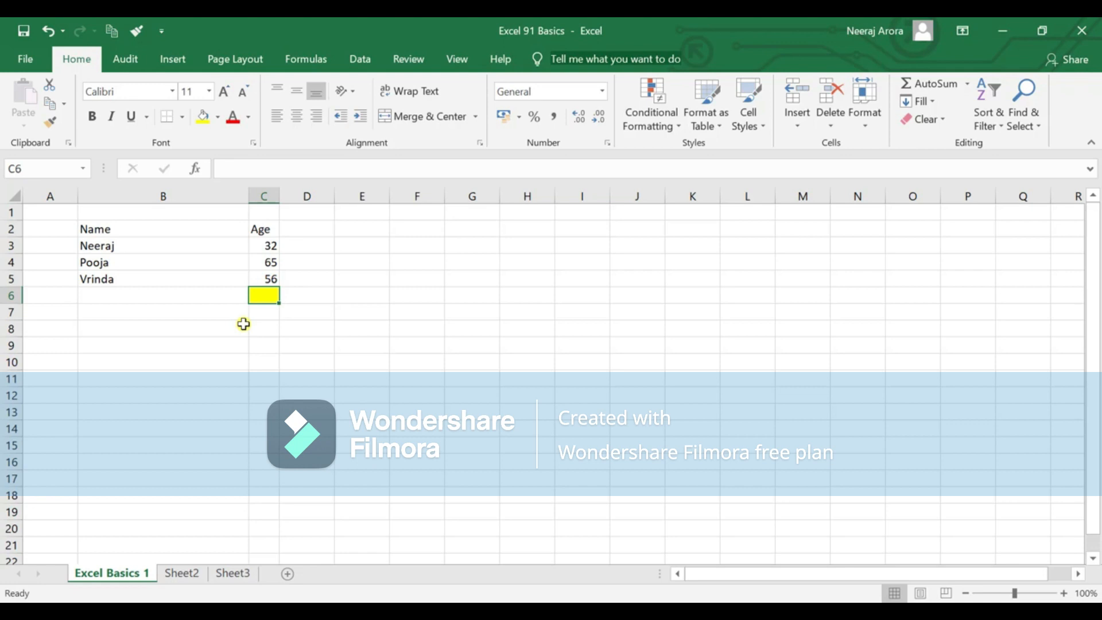
left_click(342, 332)
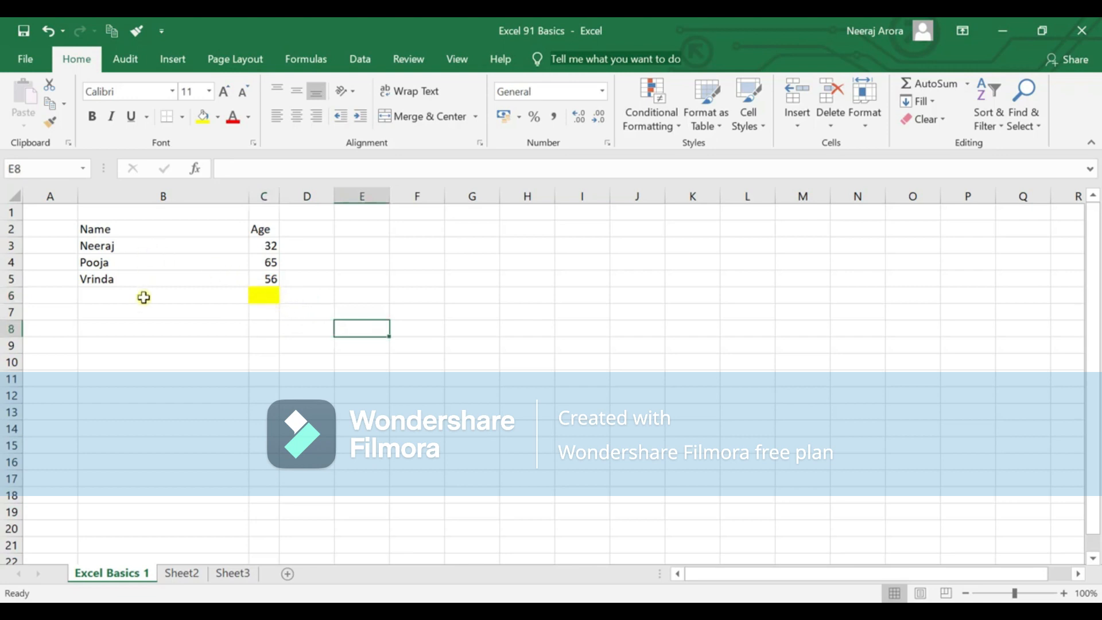
key("ctrl+z")
key("ctrl+z")
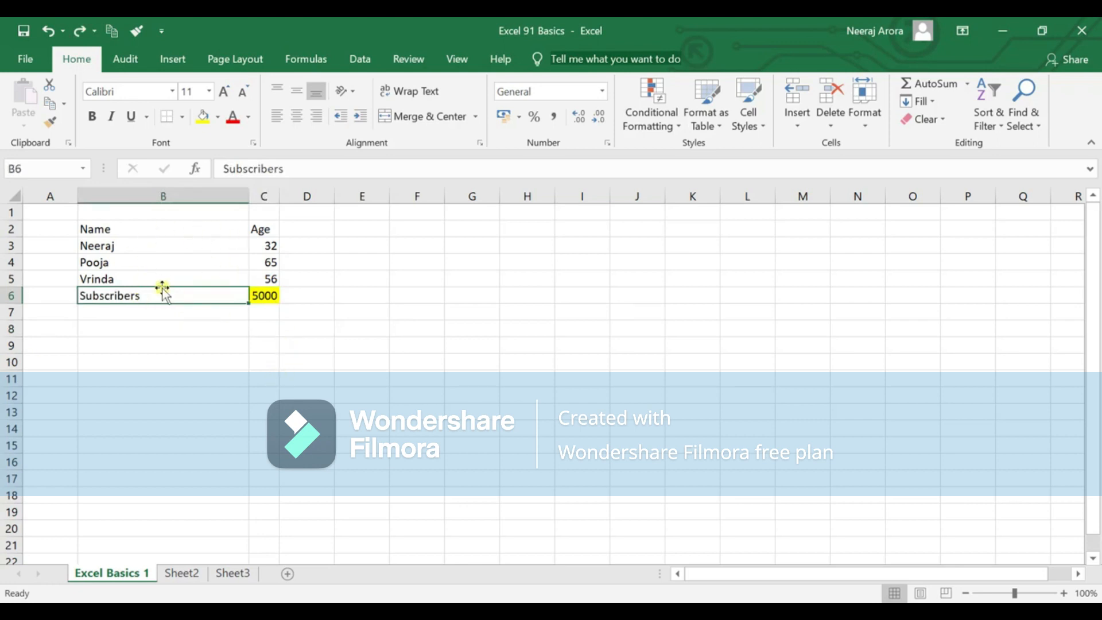
key("Delete")
key("ctrl+z")
left_click_drag(161, 235, 265, 300)
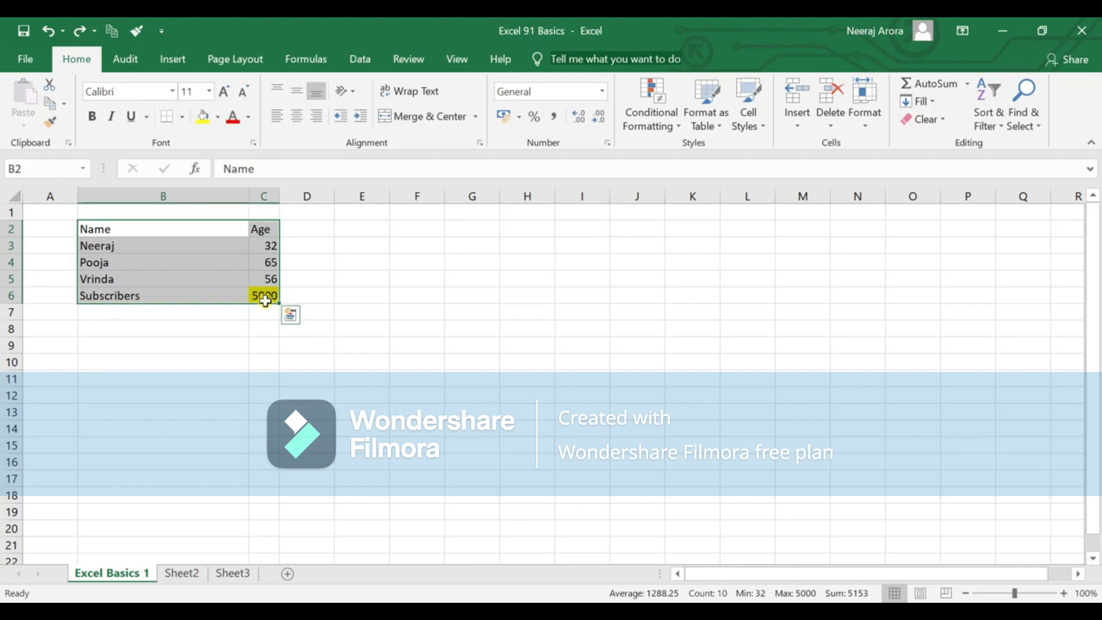
key("Delete")
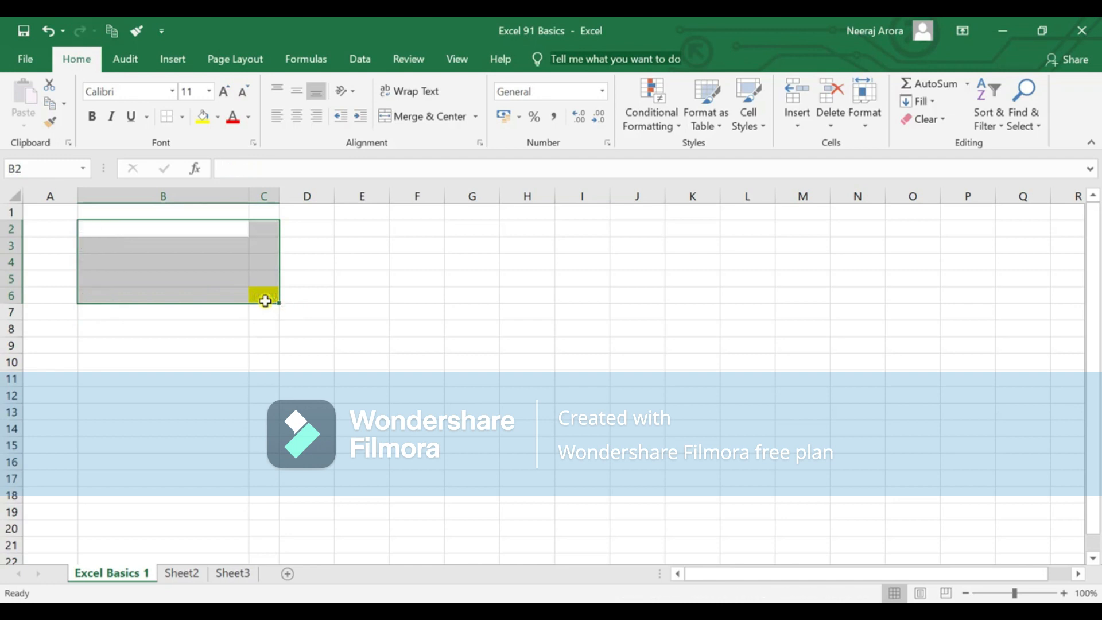
left_click(263, 344)
left_click(274, 303)
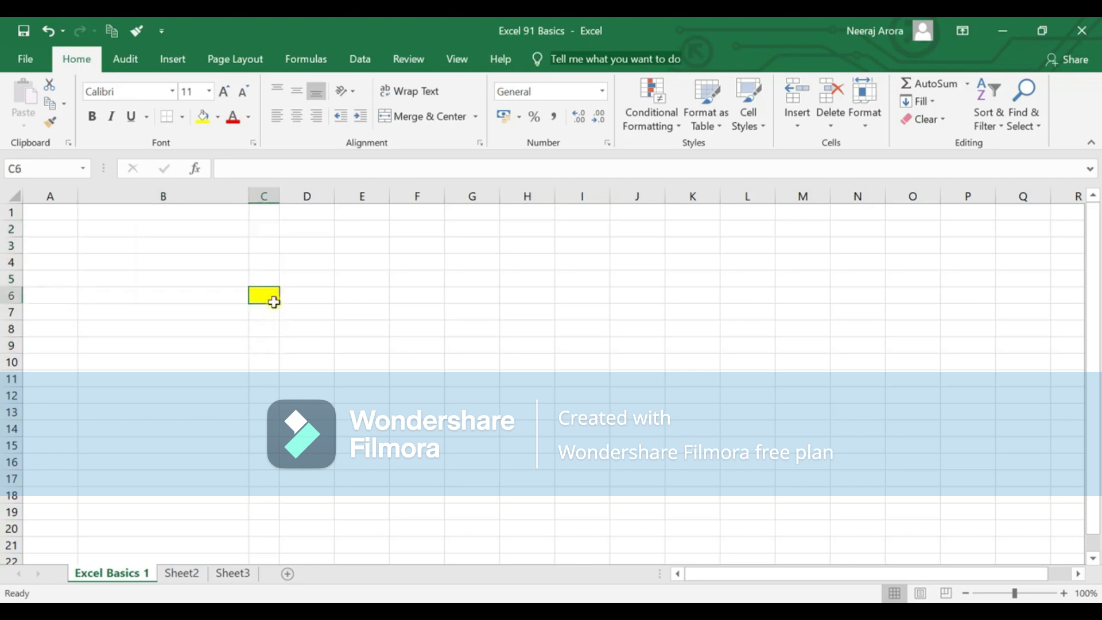
key("ctrl+z")
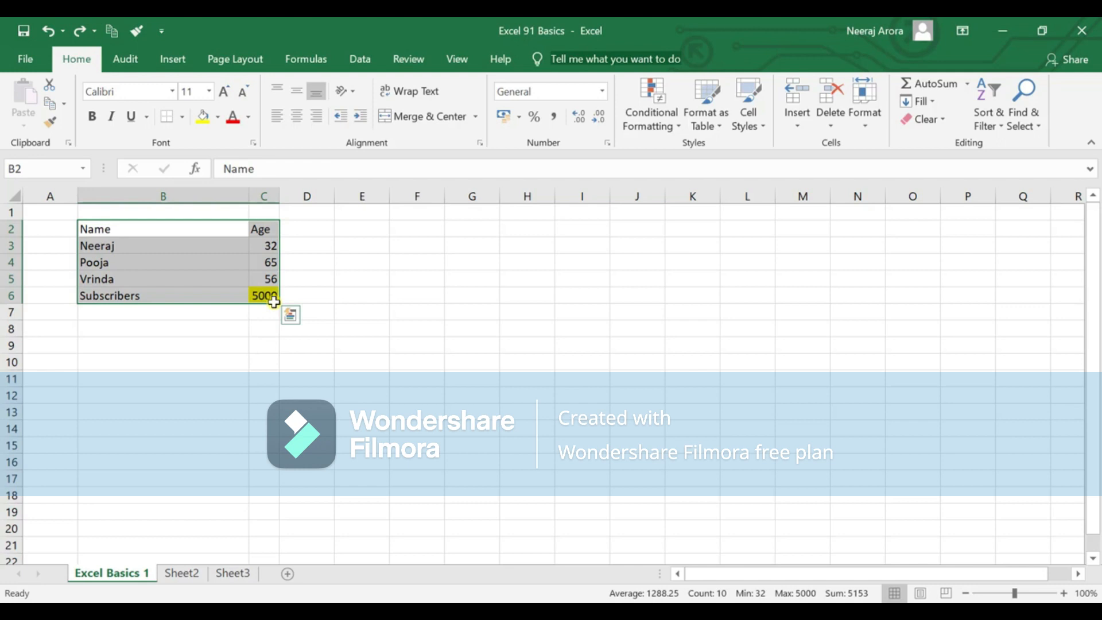
left_click(269, 329)
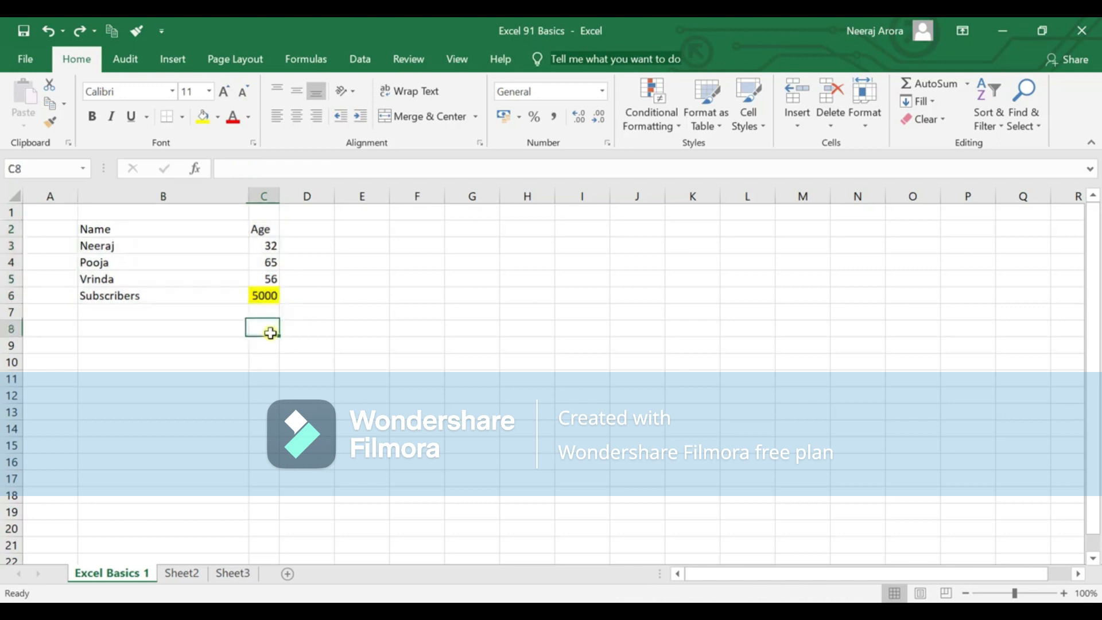
left_click(167, 299)
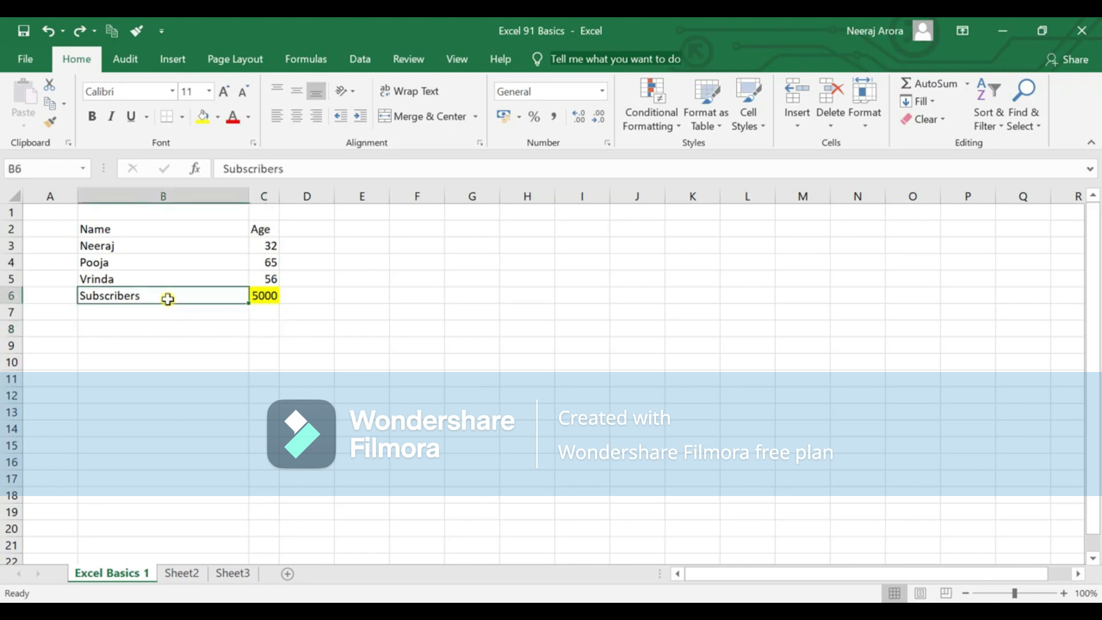
right_click(167, 299)
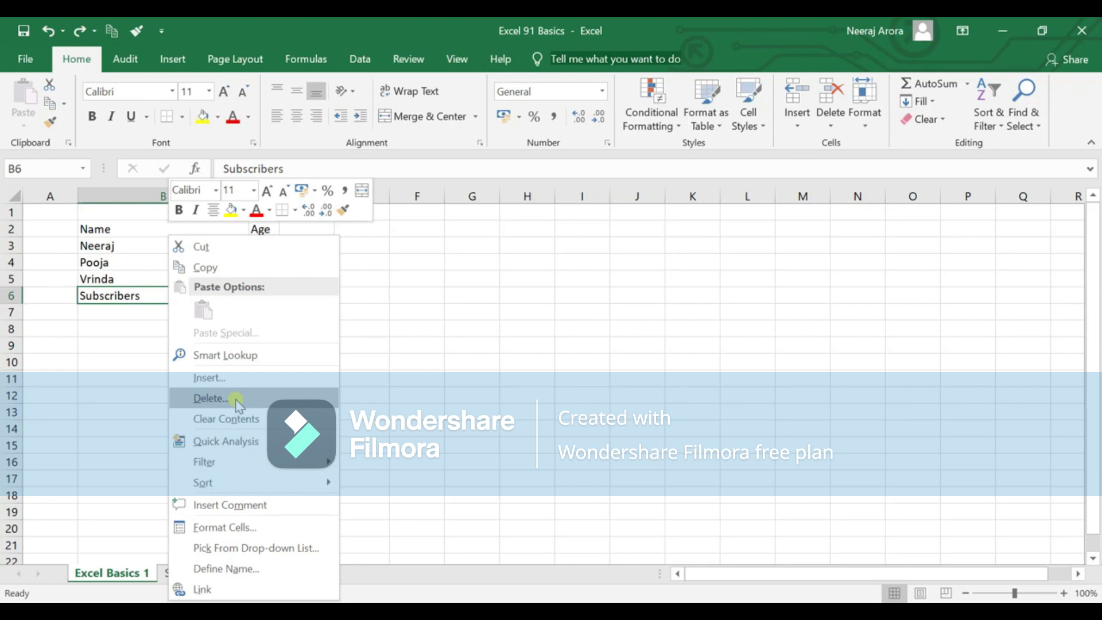
left_click_drag(175, 383, 239, 412)
key("Escape")
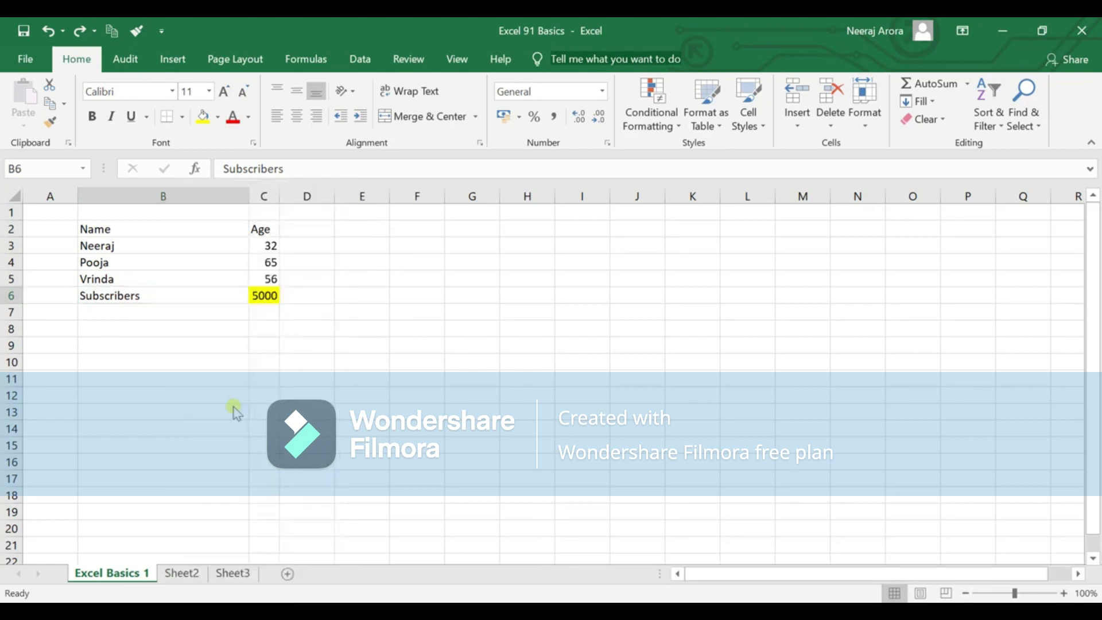
left_click(170, 295)
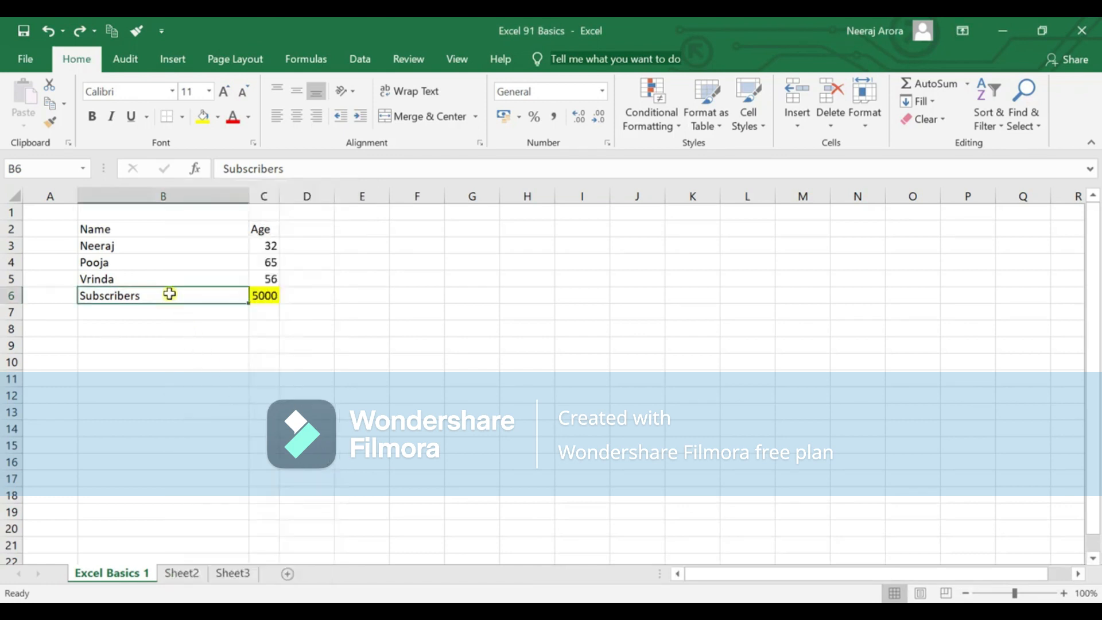
right_click(170, 295)
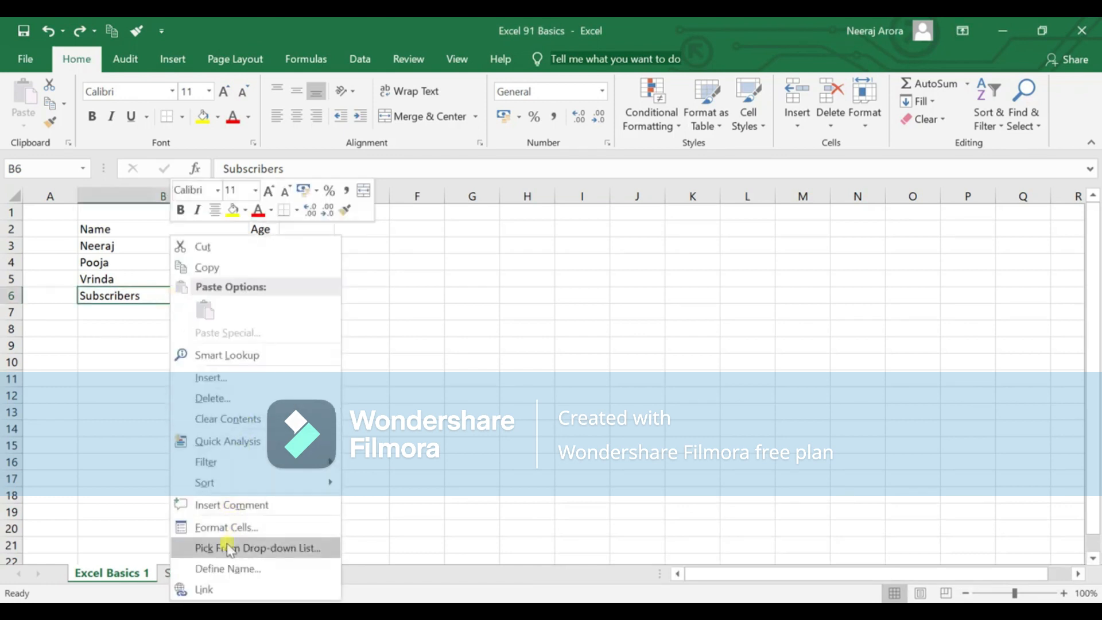
left_click(243, 396)
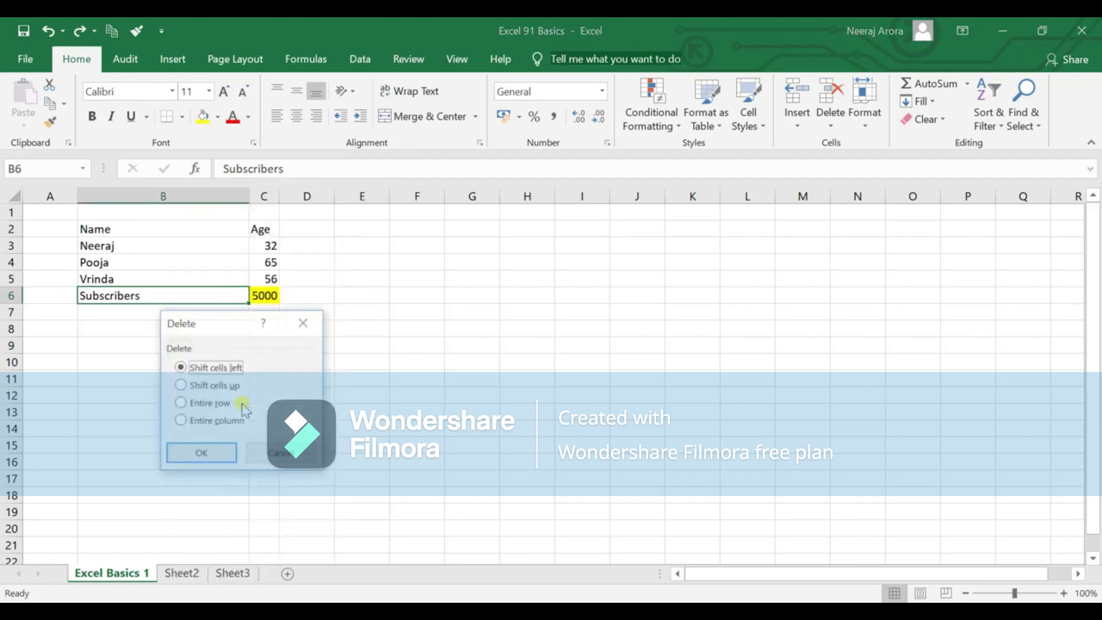
left_click(274, 457)
right_click(183, 299)
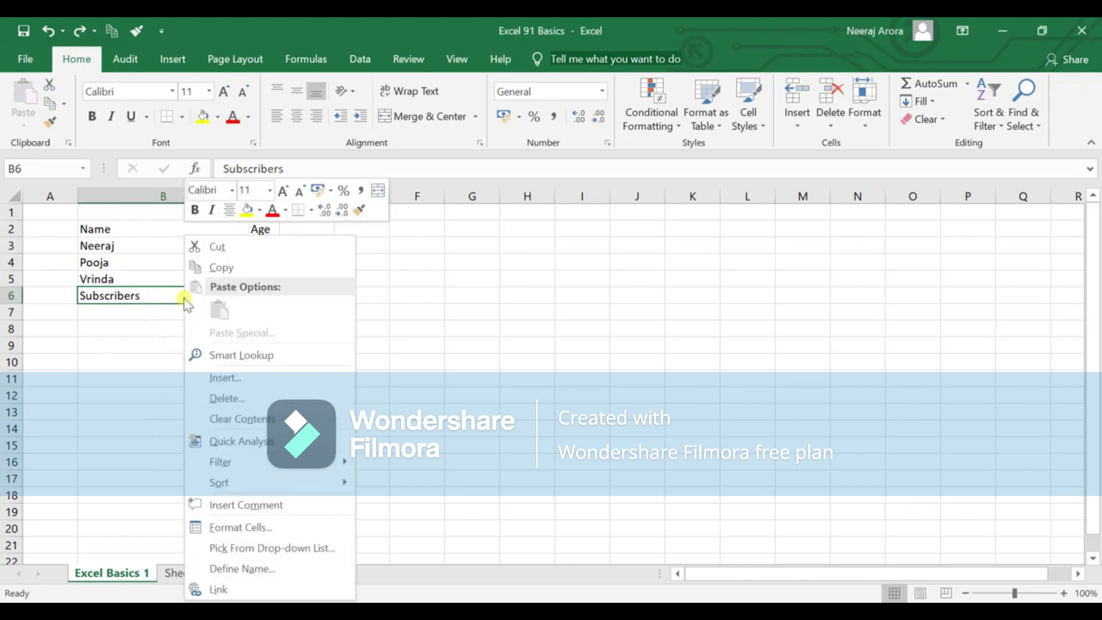
key("d")
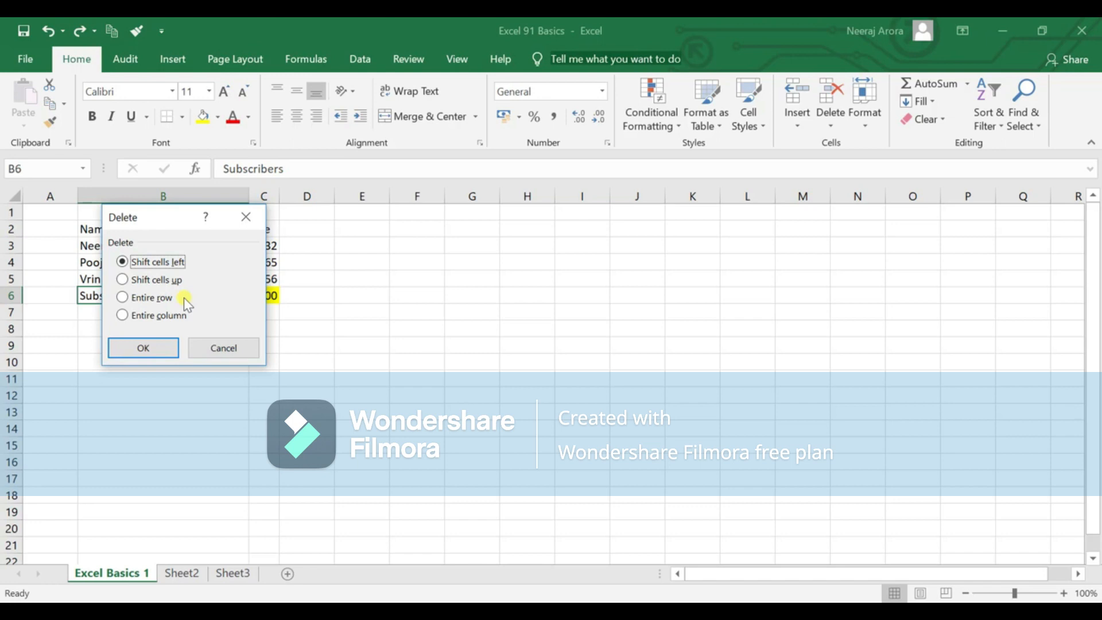
key("Escape")
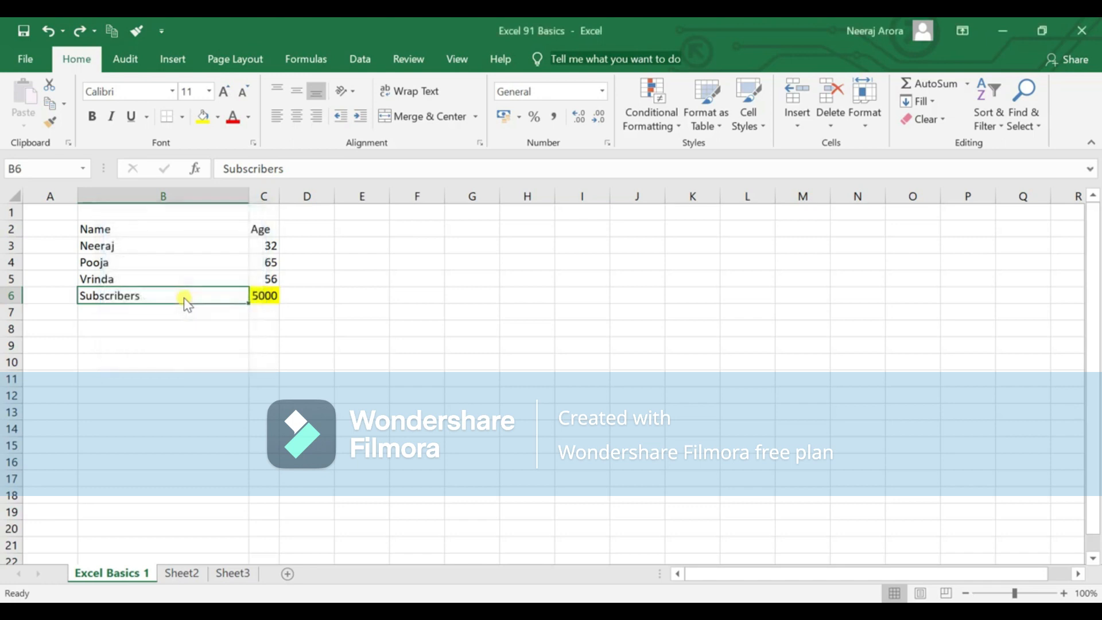
right_click(184, 297)
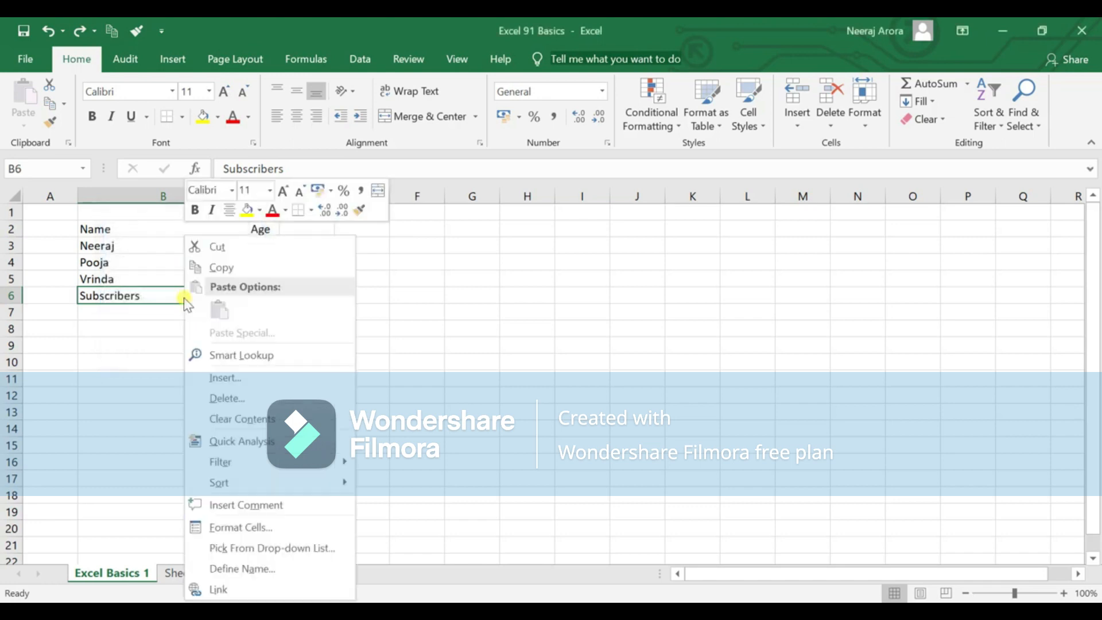
left_click(224, 397)
left_click(256, 447)
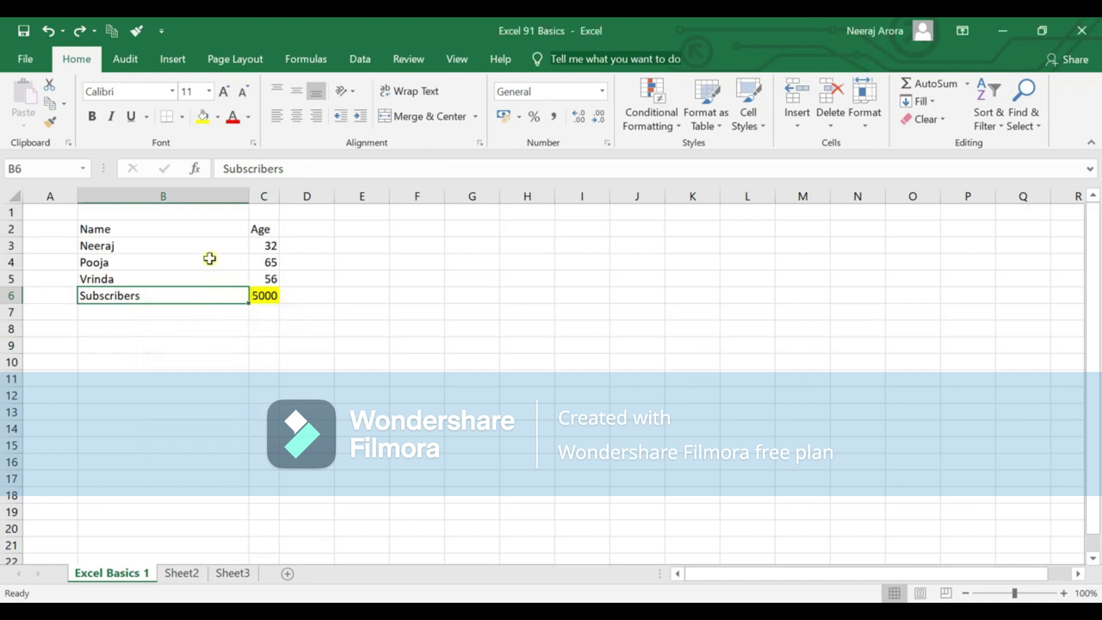
- Remove the yellow fill from the 5000 cell C6, then undo to restore it
left_click(264, 295)
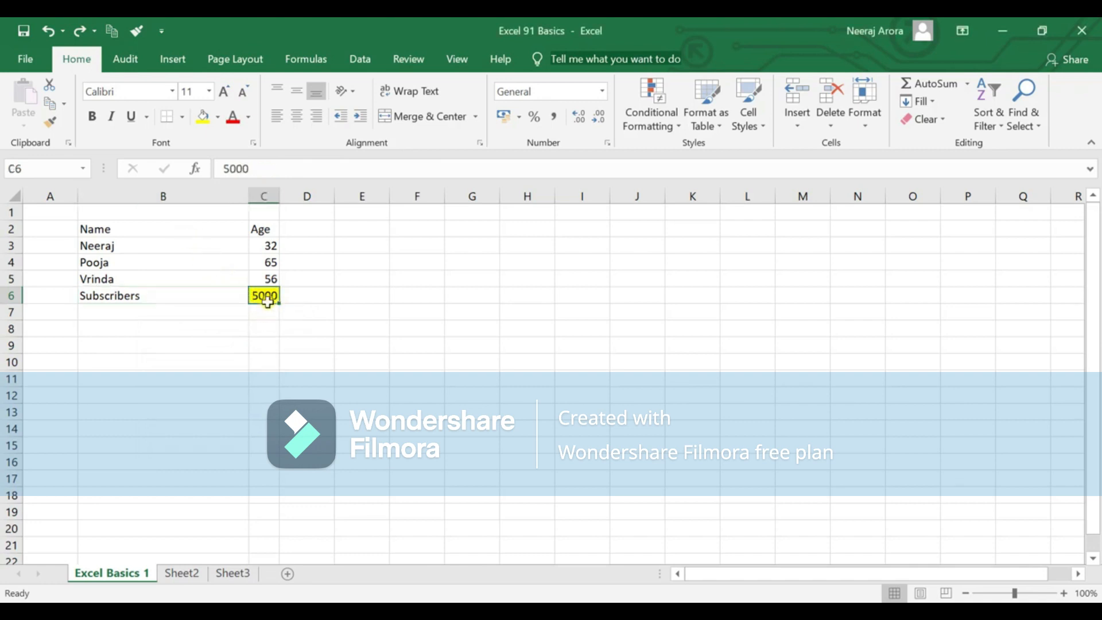
left_click(218, 117)
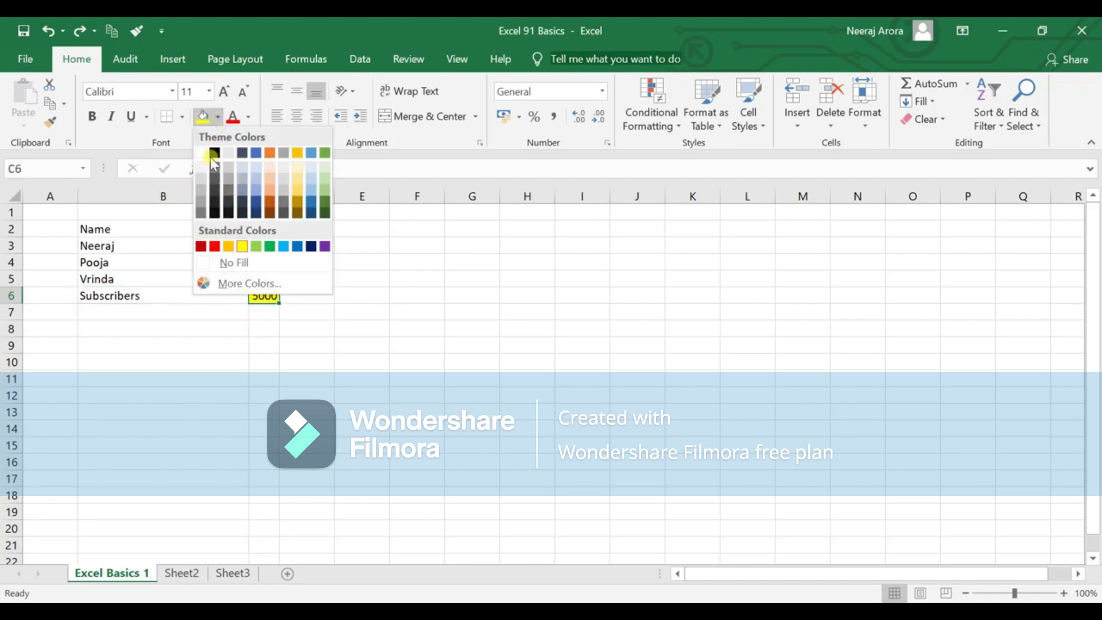
left_click(234, 262)
left_click(264, 344)
left_click(265, 312)
key("ctrl+z")
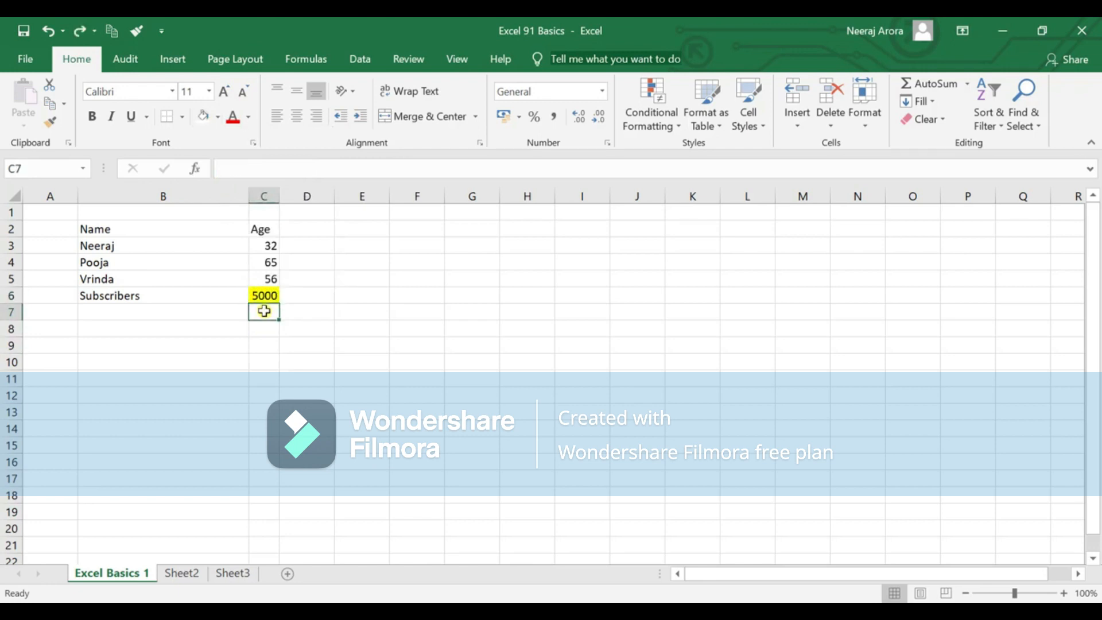
- Enter 2500 in C7 and the label 'Like Target' in B7
type("5")
key("BackSpace")
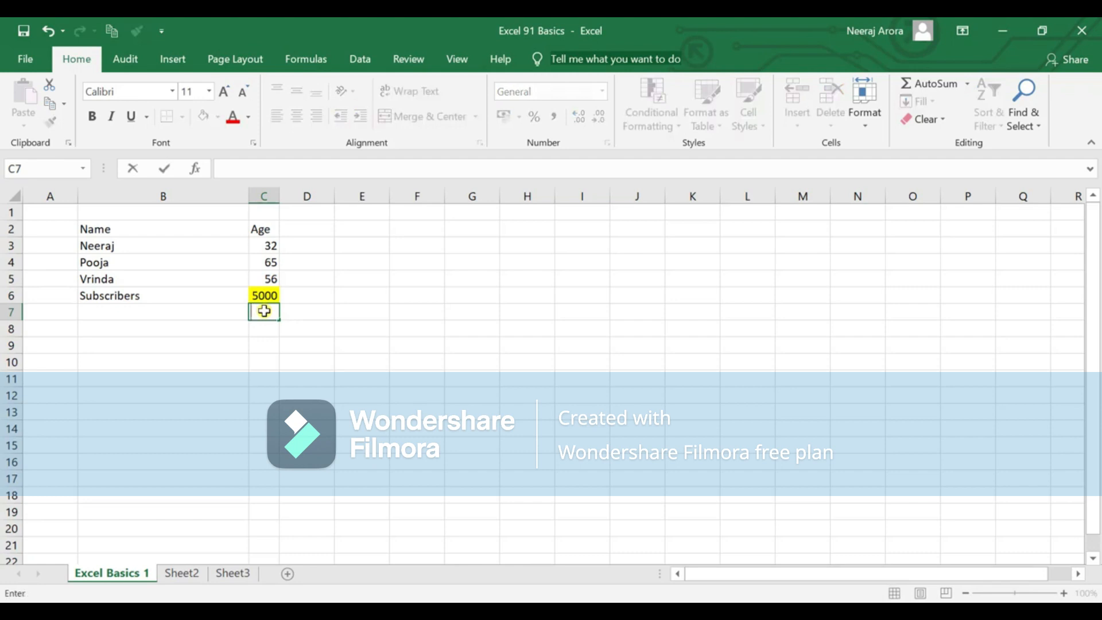
type("00")
key("Return")
left_click(232, 313)
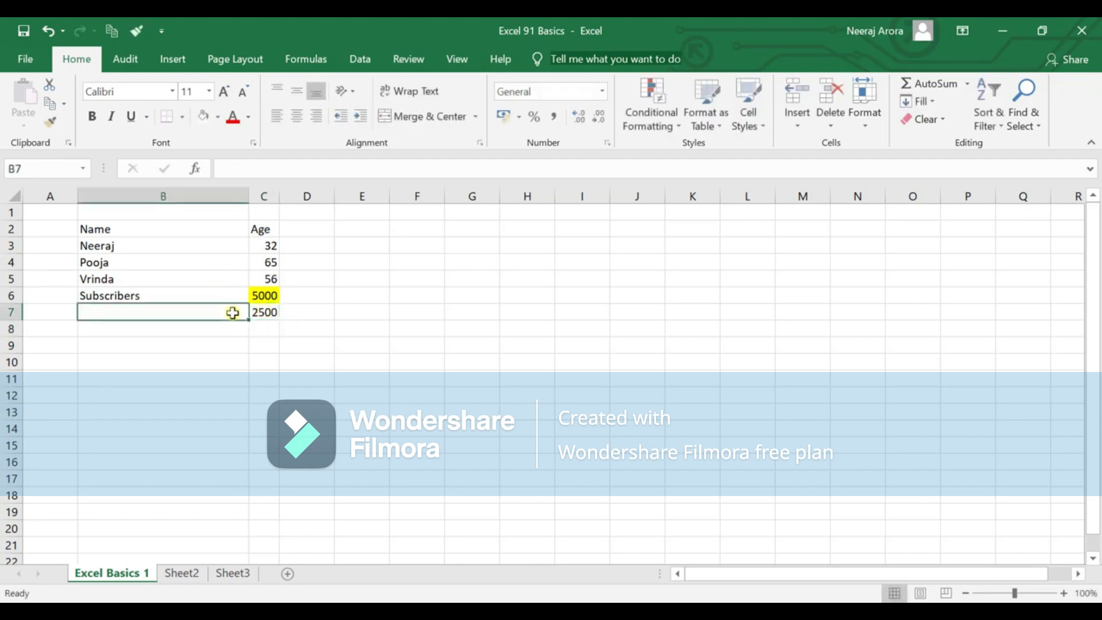
type("Like Target")
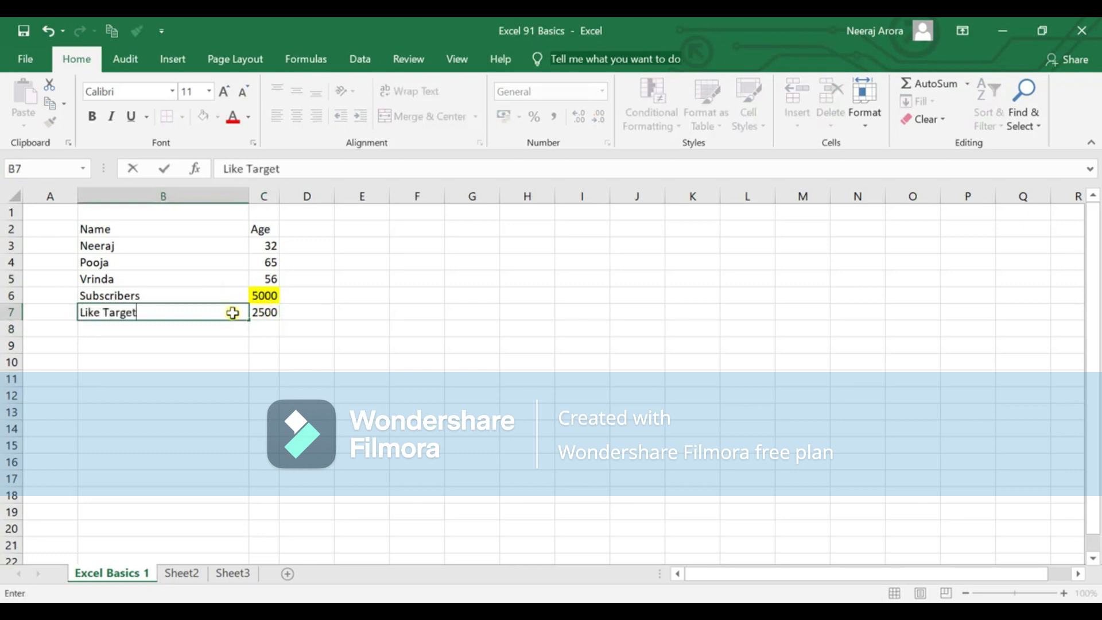
key("Return")
left_click(259, 298)
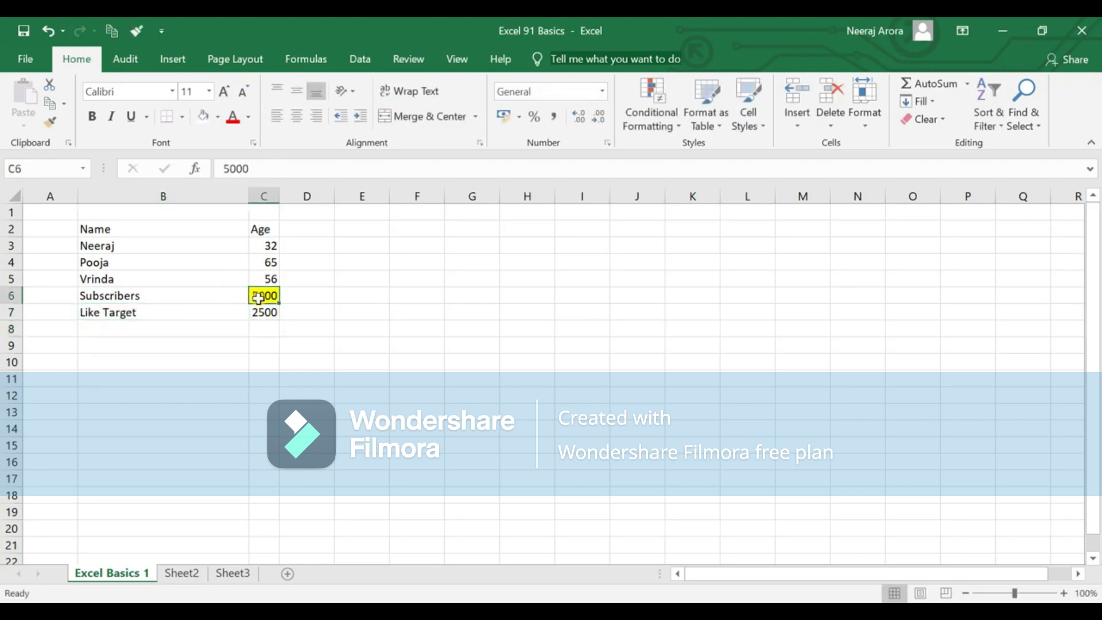
- Remove the yellow fill from C6 and select the table range B2:C7
left_click(217, 116)
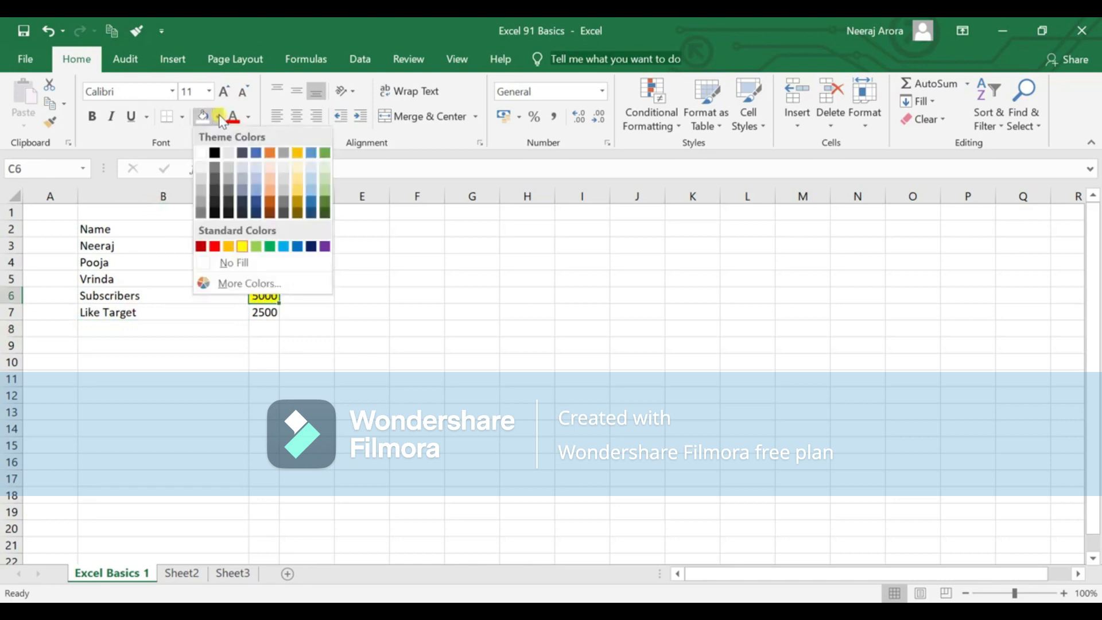
left_click(230, 262)
left_click(317, 308)
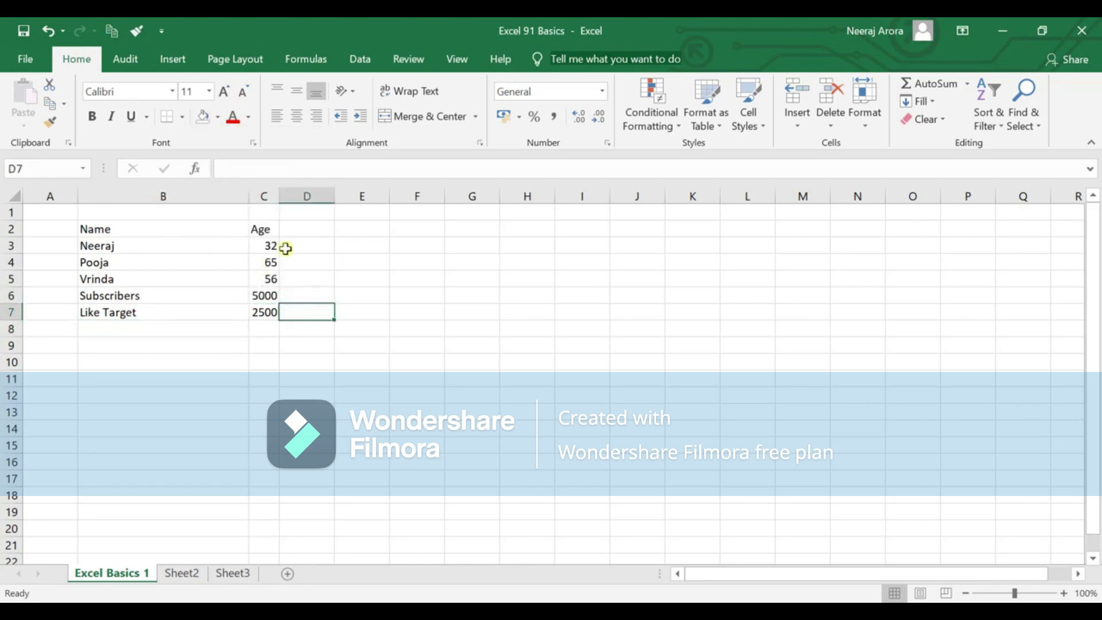
left_click_drag(109, 229, 265, 313)
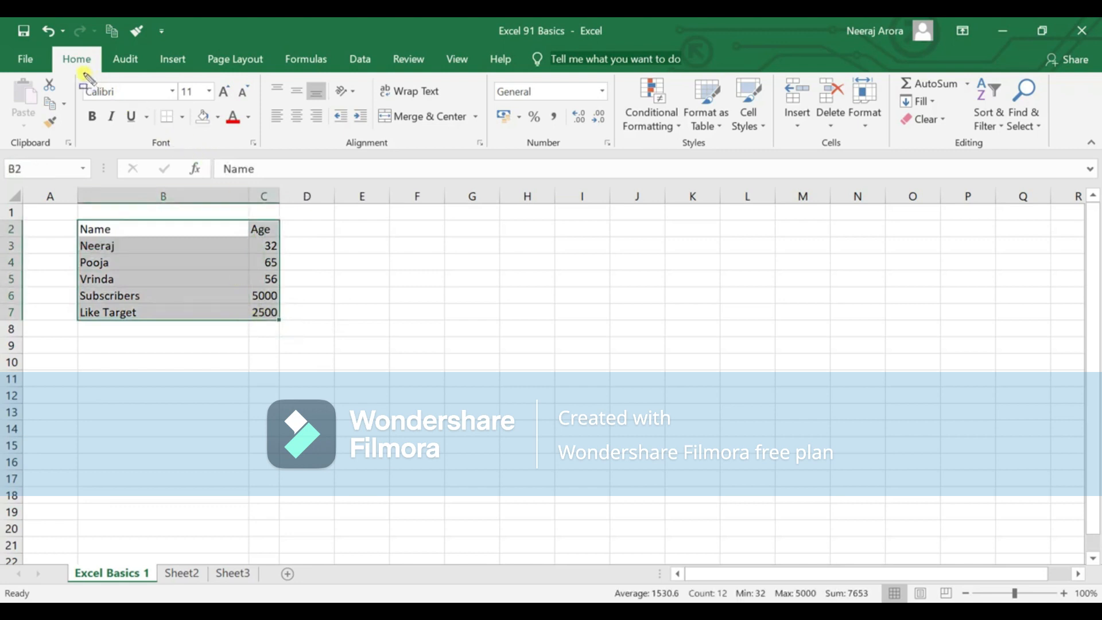
mouse_move(79, 75)
left_mouse_down()
mouse_move(99, 101)
mouse_move(264, 161)
left_mouse_up()
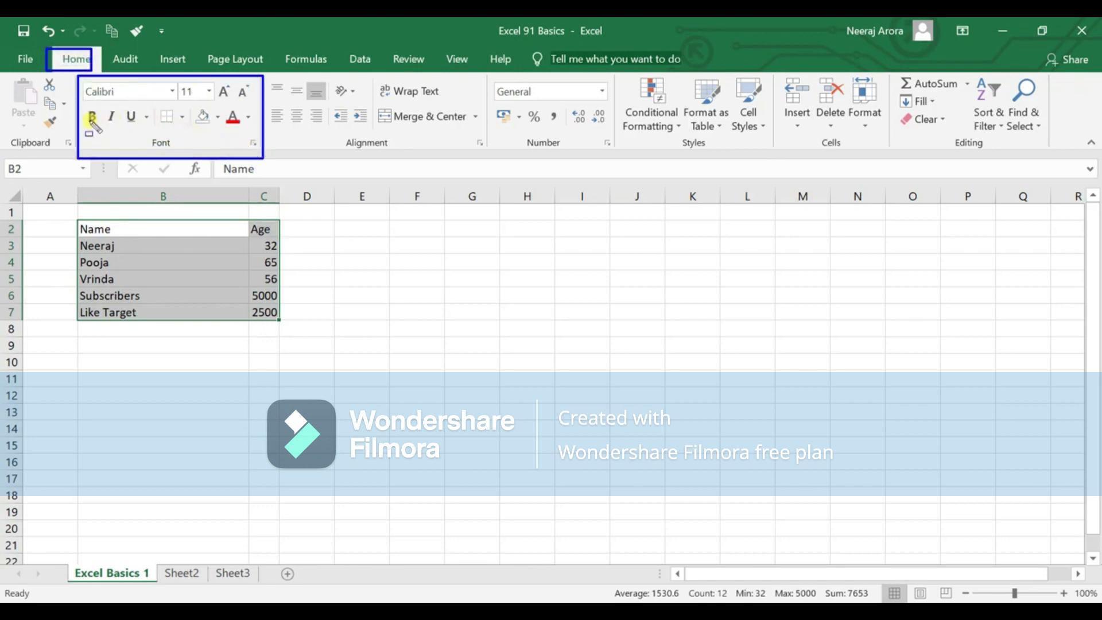
left_click_drag(155, 105, 188, 136)
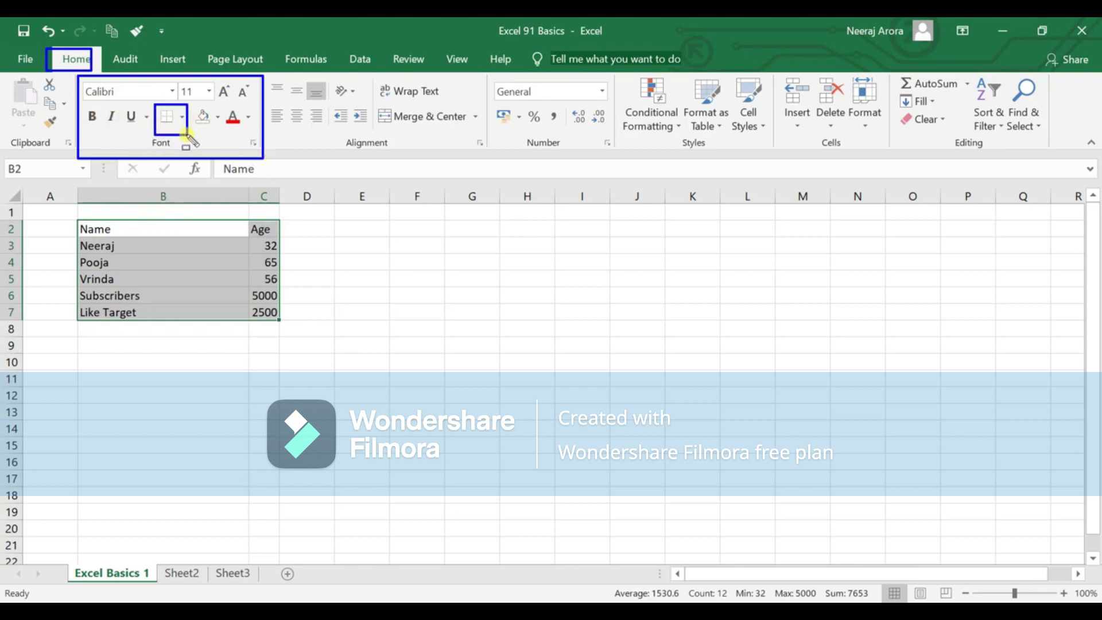
key("Escape")
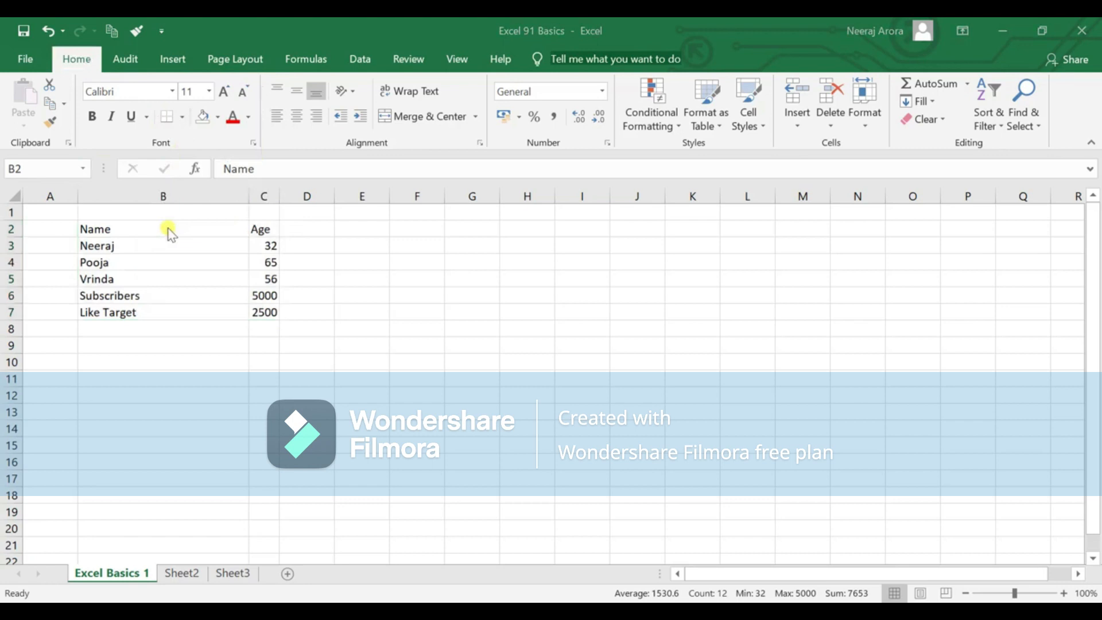
left_click(134, 230)
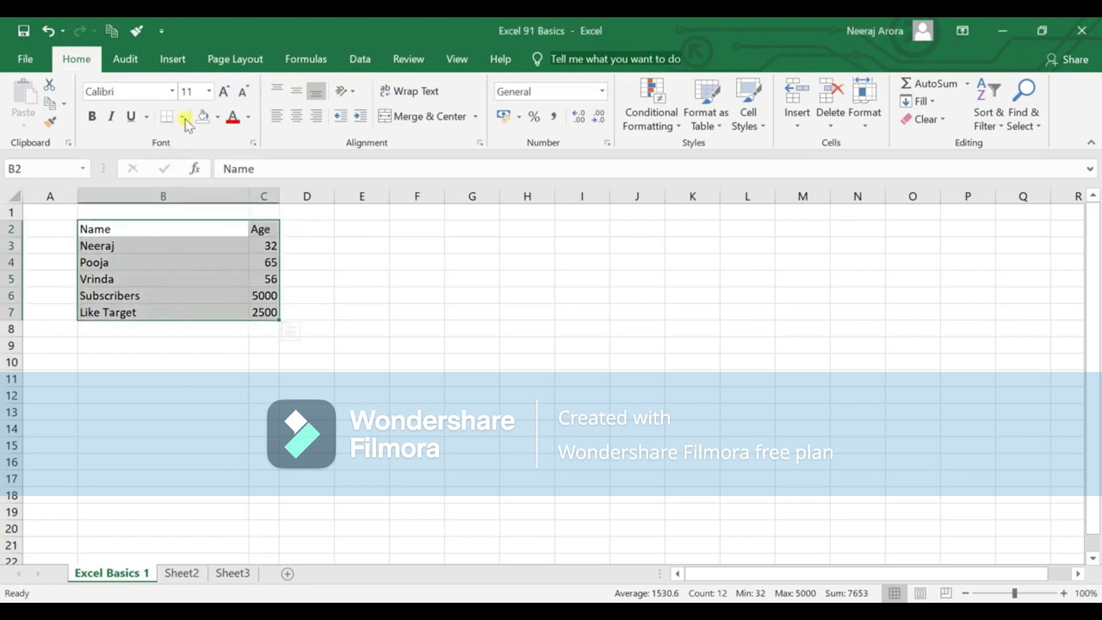
- Apply All Borders to every cell of the B2:C7 table
left_click(182, 117)
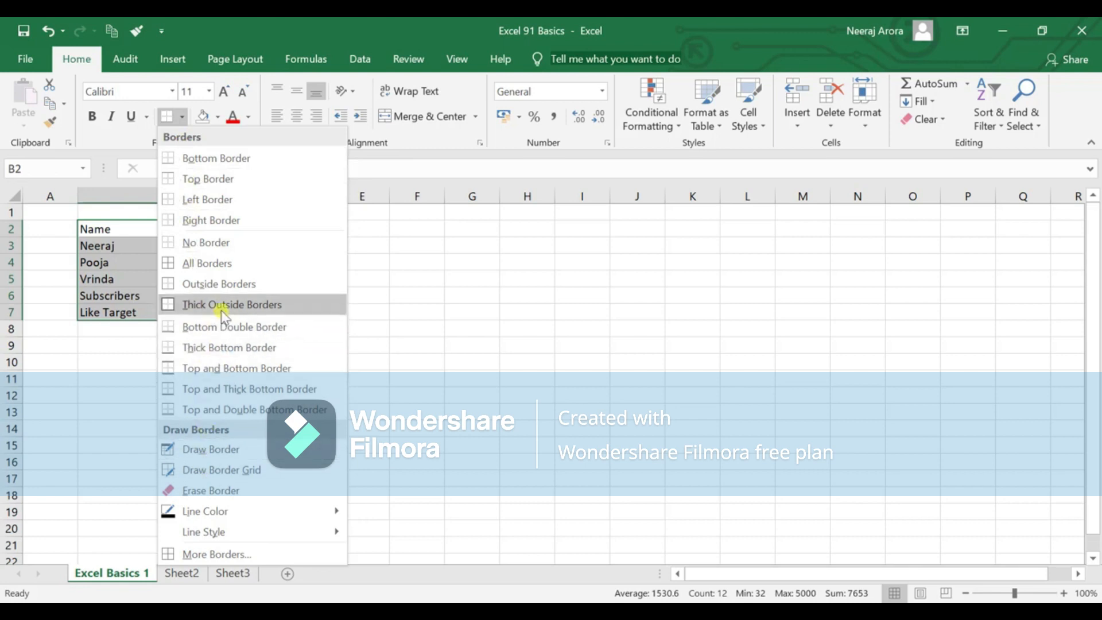
left_click(228, 265)
left_click(210, 357)
left_click(183, 227)
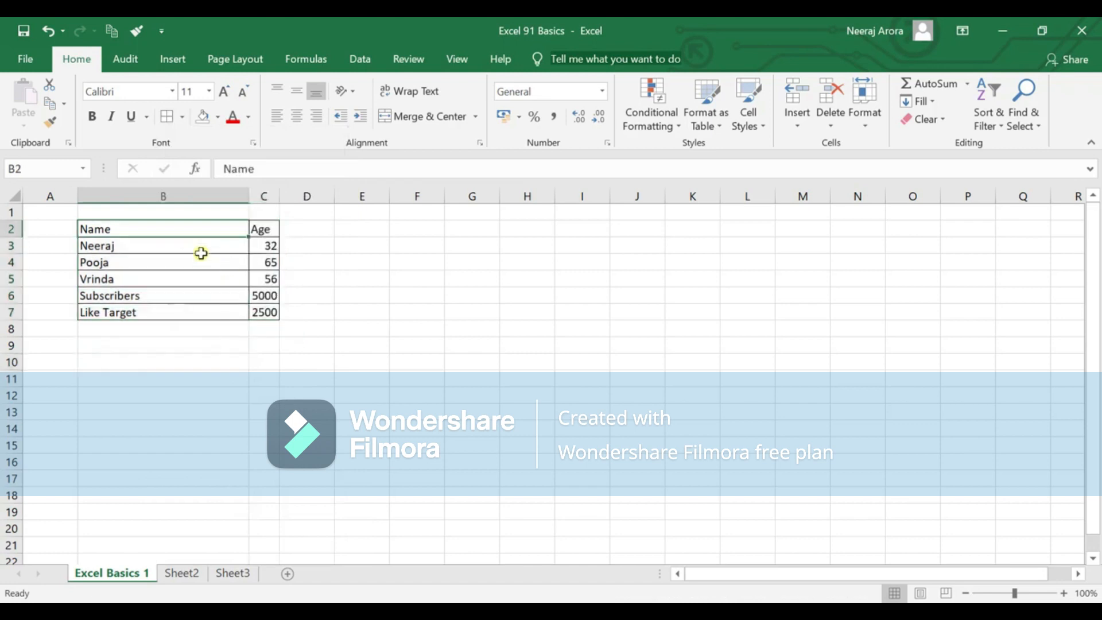
left_click_drag(189, 229, 263, 311)
- Delete the contents of B2:C7, then undo to restore the entries
left_click(264, 344)
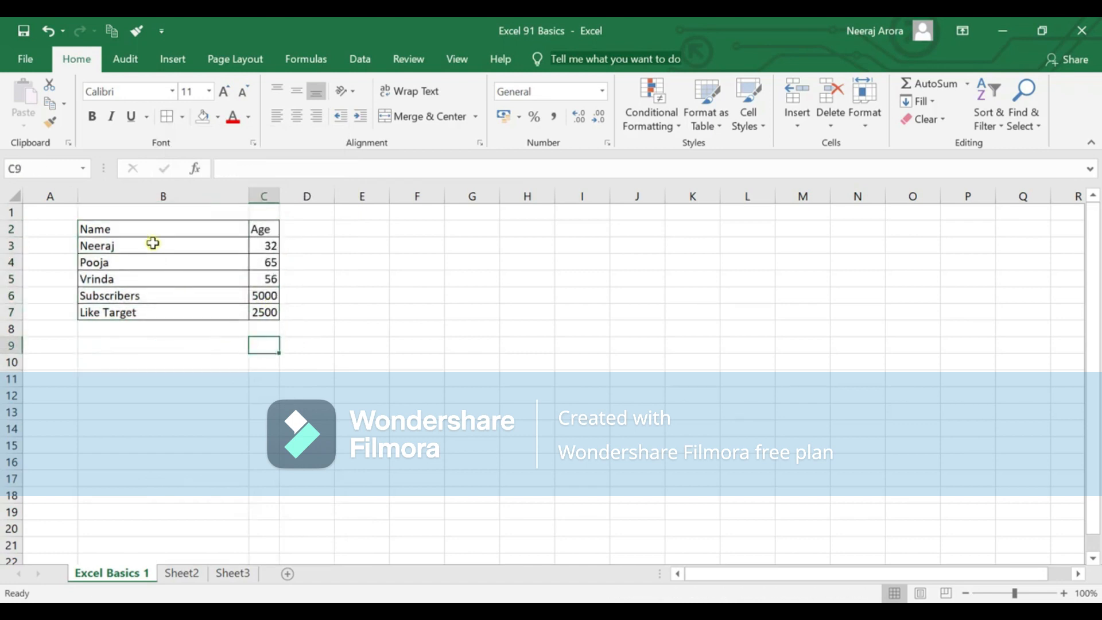
left_click_drag(152, 228, 263, 314)
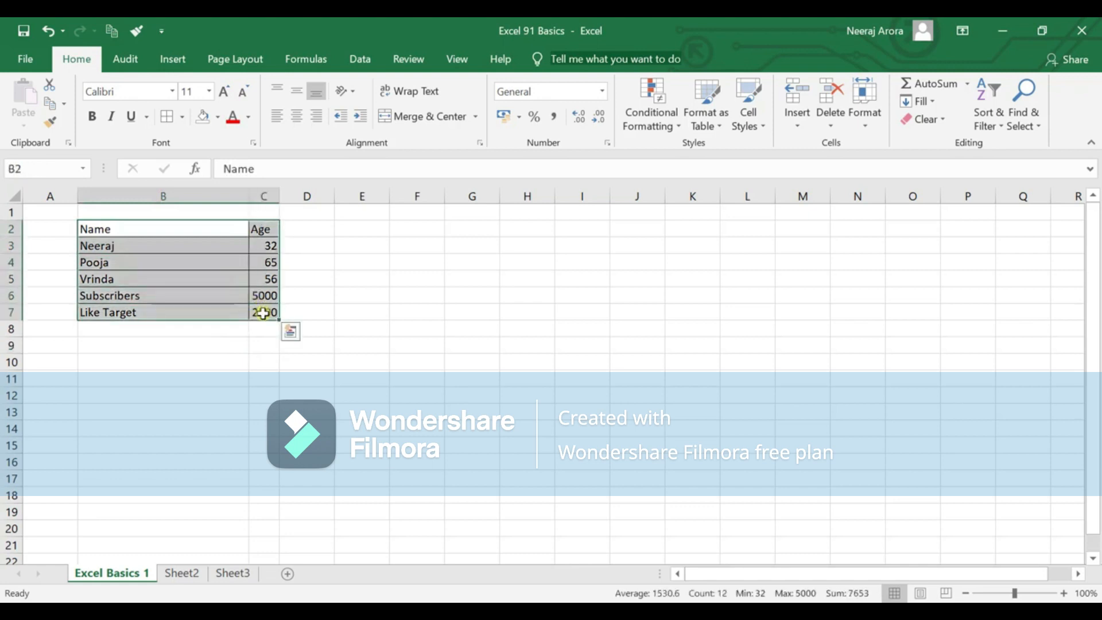
key("Delete")
left_click(282, 345)
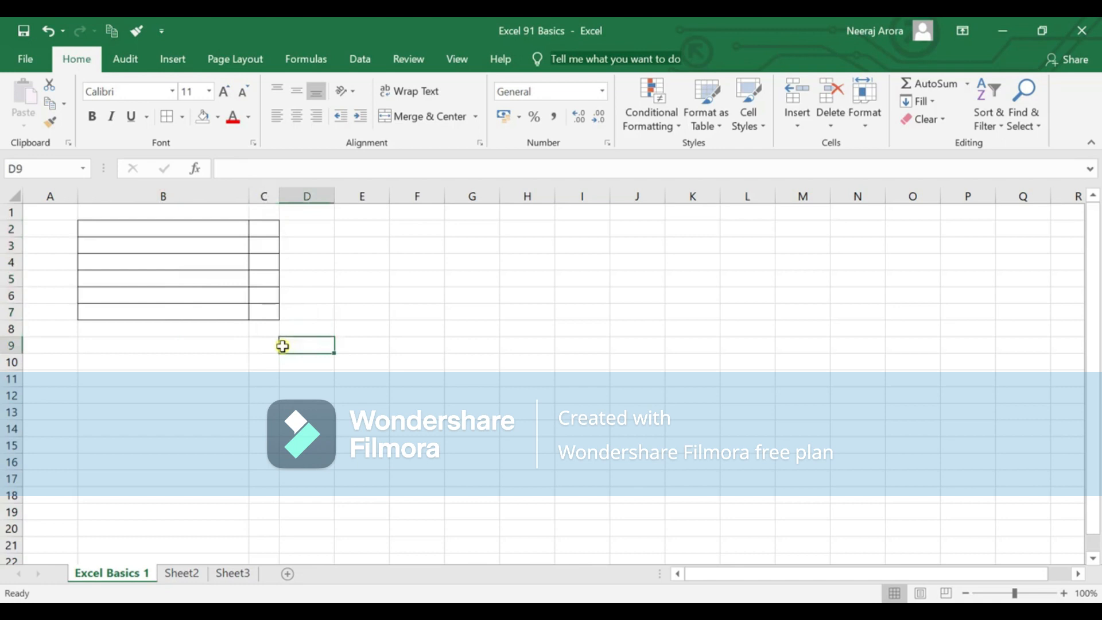
left_click_drag(201, 223, 265, 315)
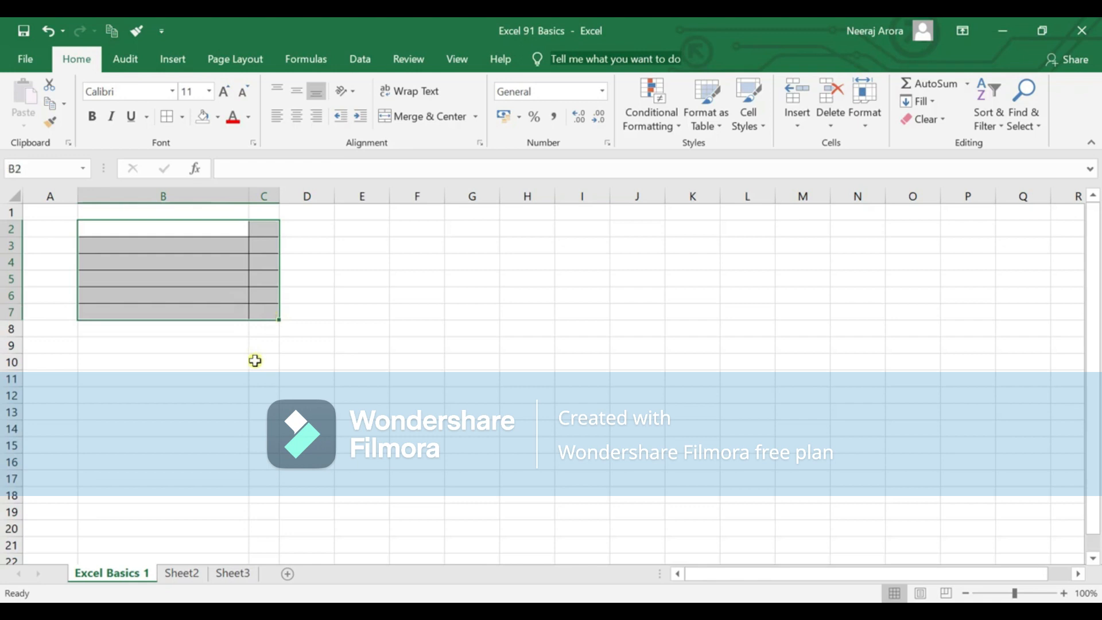
key("ctrl+z")
- Fill the Name and Age header cells B2:C2 with yellow
left_click(164, 230)
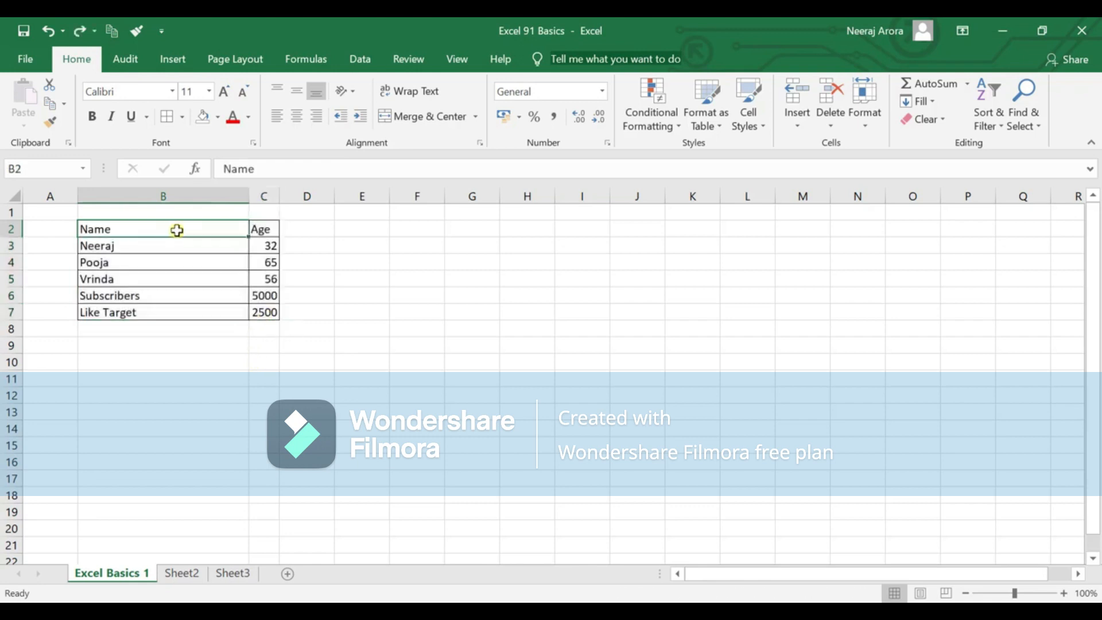
key("shift+Right")
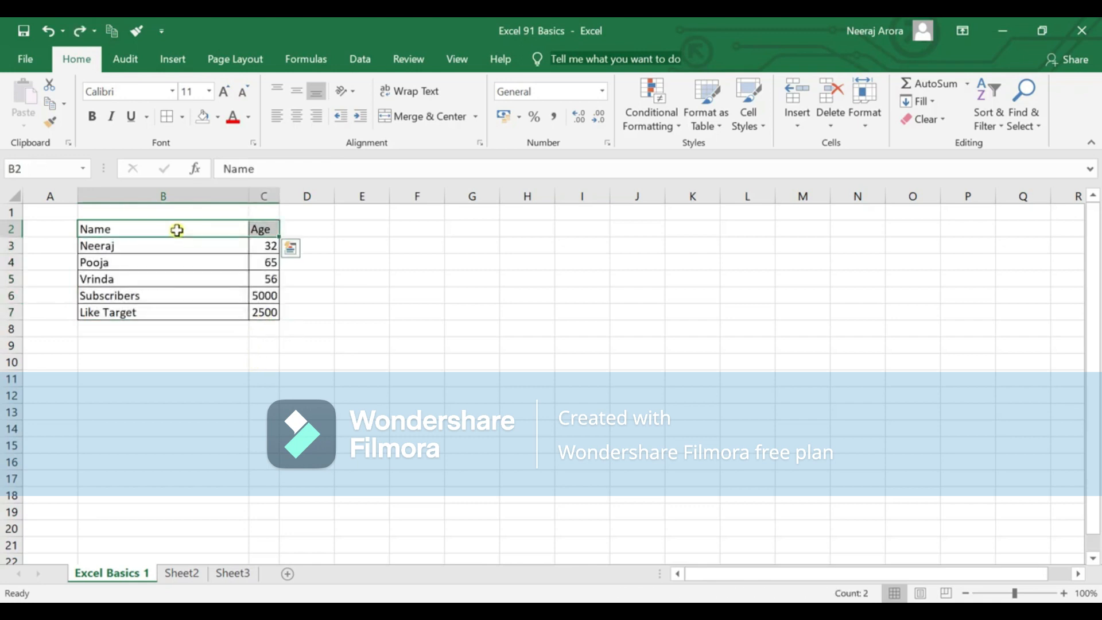
left_click(218, 117)
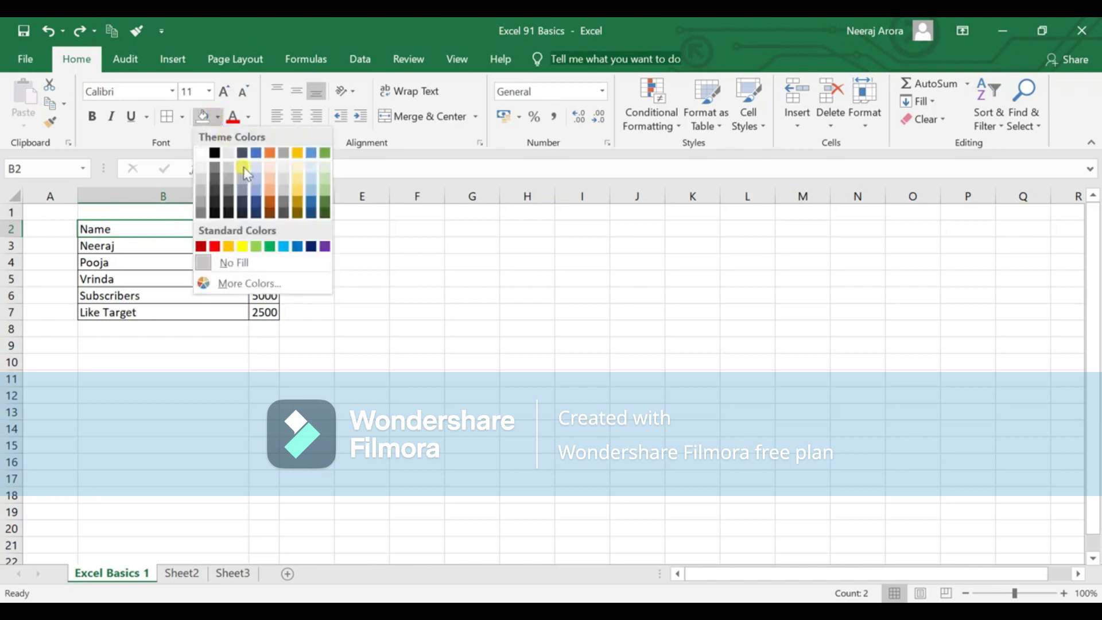
left_click(241, 247)
left_click(304, 344)
- Practise deleting the table's entries twice, undoing each deletion with Ctrl+Z
left_click_drag(189, 232, 274, 313)
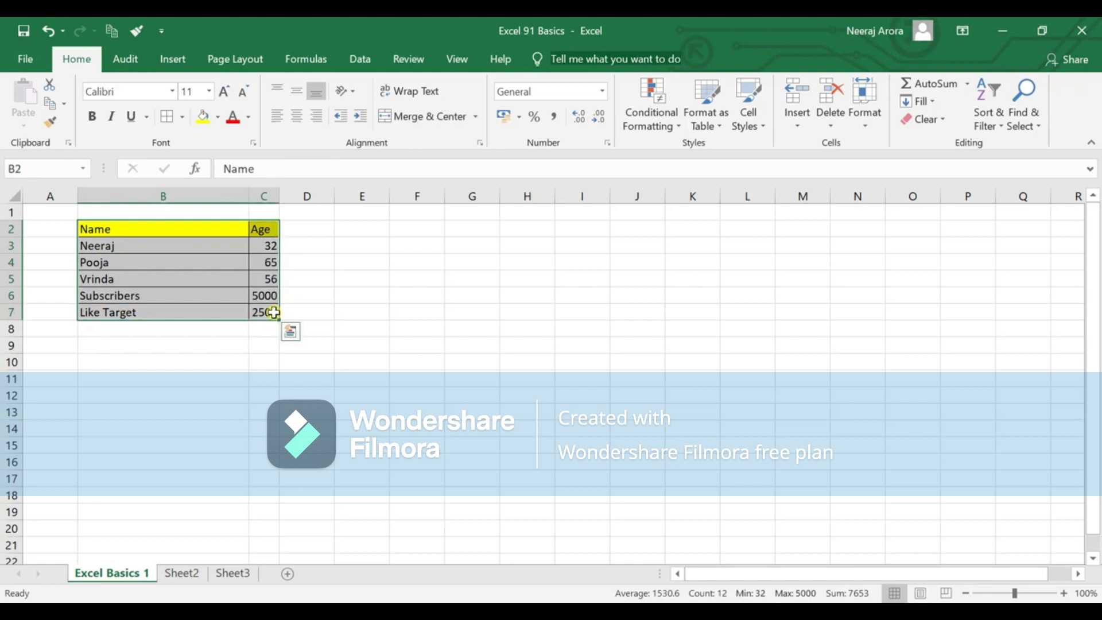
key("Delete")
left_click(413, 361)
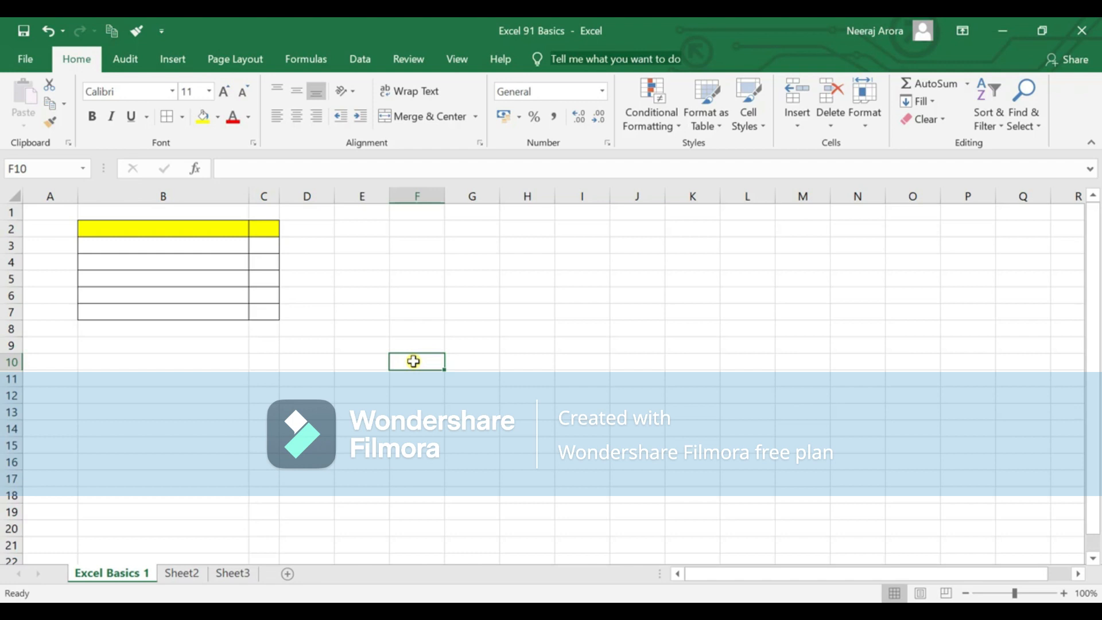
left_click_drag(207, 228, 265, 317)
key("ctrl+z")
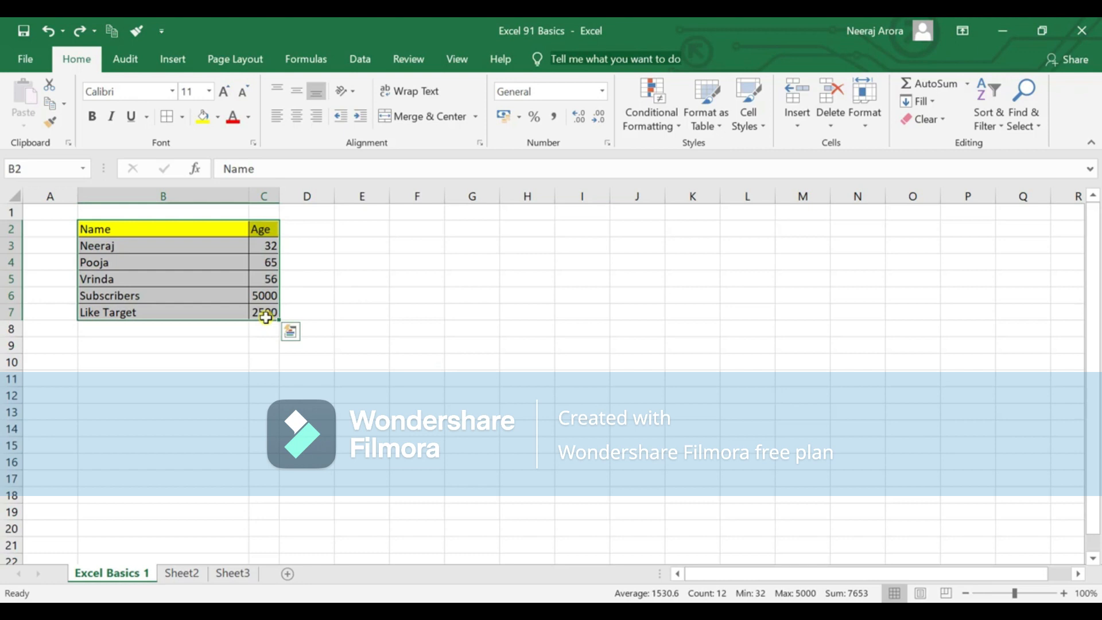
left_click(383, 294)
left_click_drag(199, 224, 264, 313)
key("Delete")
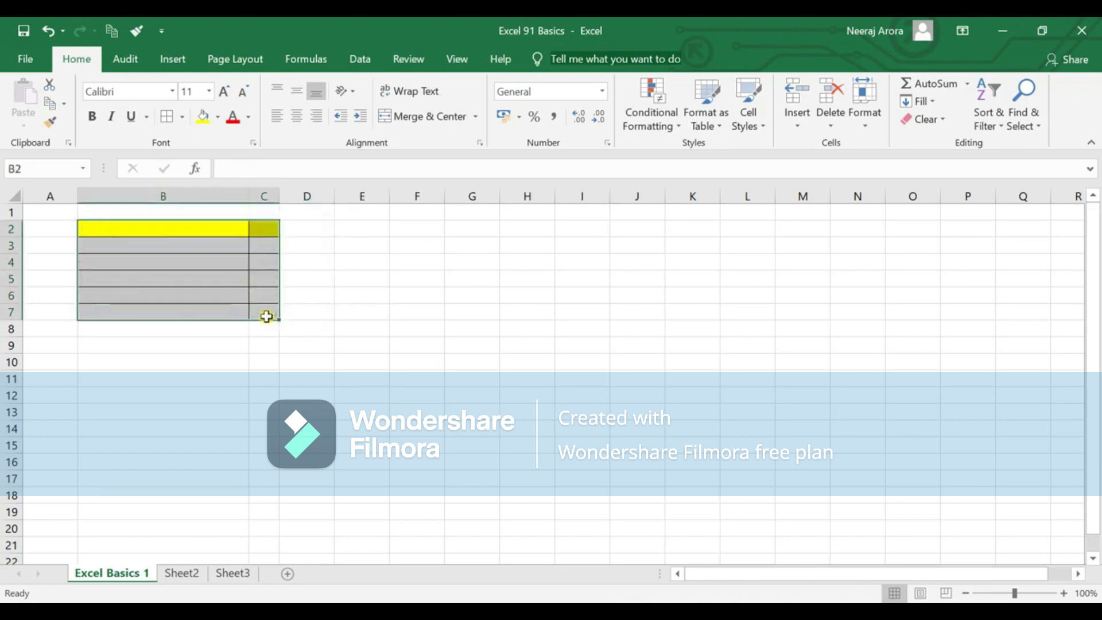
key("ctrl+z")
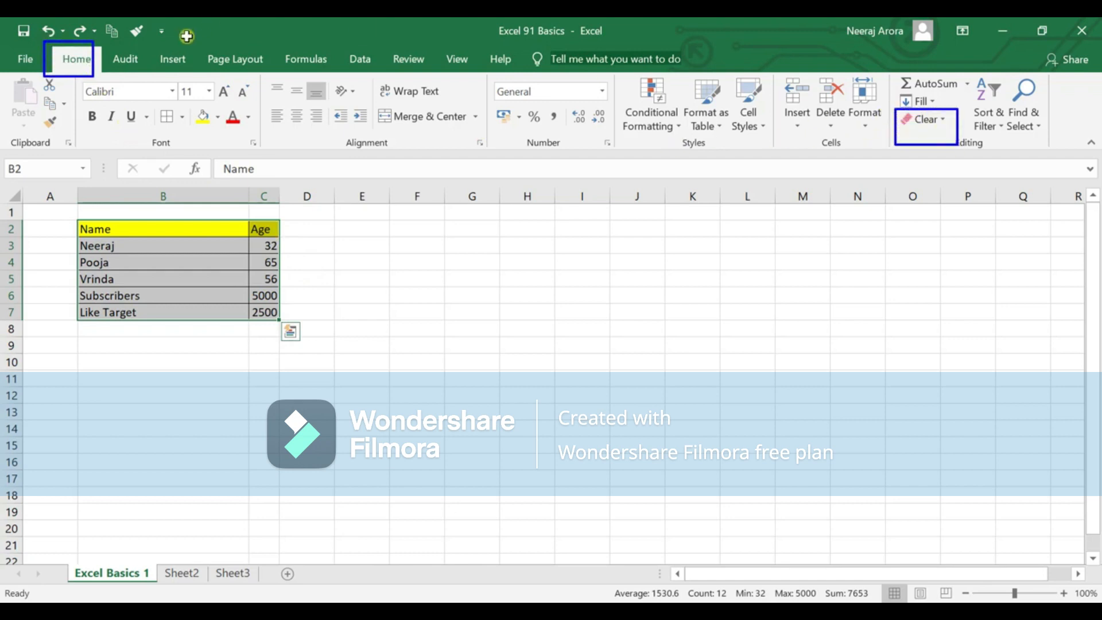
- Apply Clear Contents to B2:C7, then undo to bring the entries back
key("Escape")
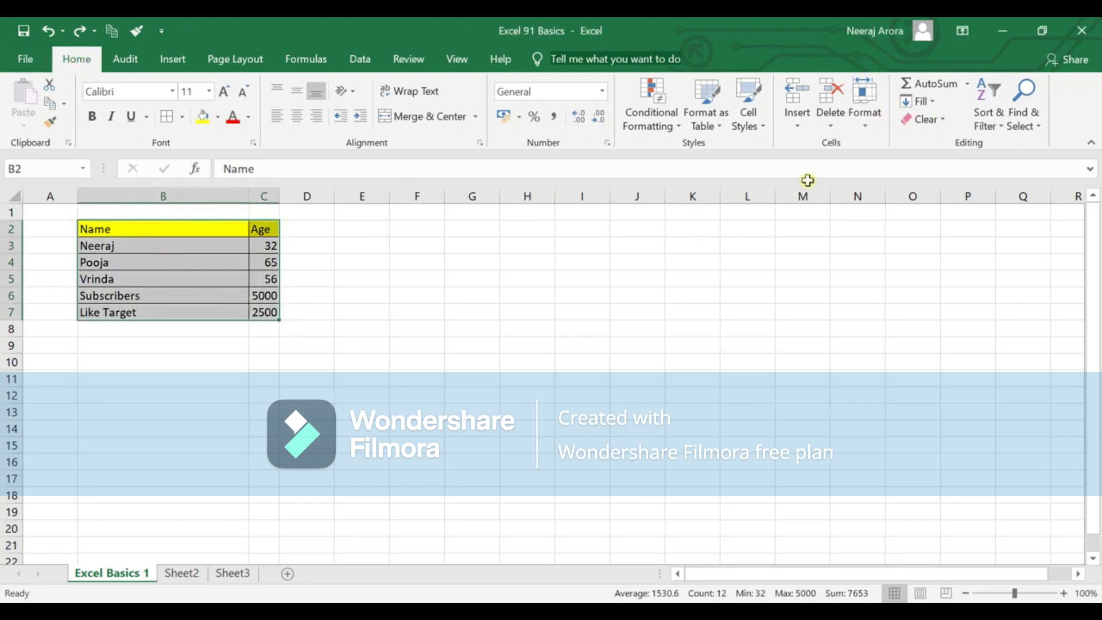
left_click(467, 315)
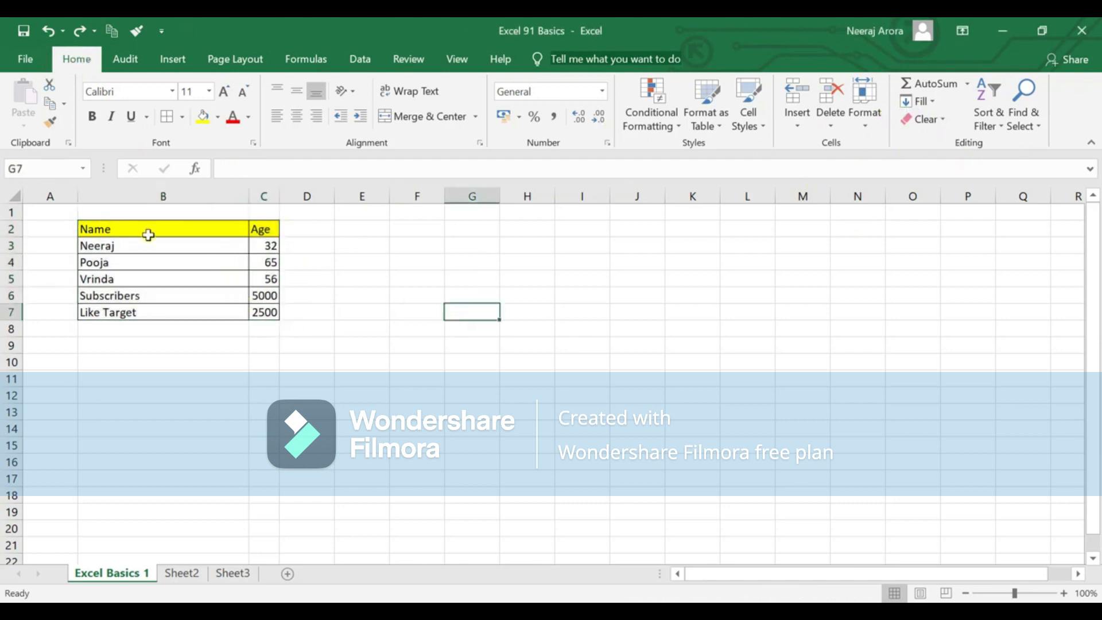
left_click(143, 229)
mouse_move(143, 229)
left_mouse_down()
mouse_move(253, 330)
mouse_move(278, 311)
left_mouse_up()
left_click(932, 123)
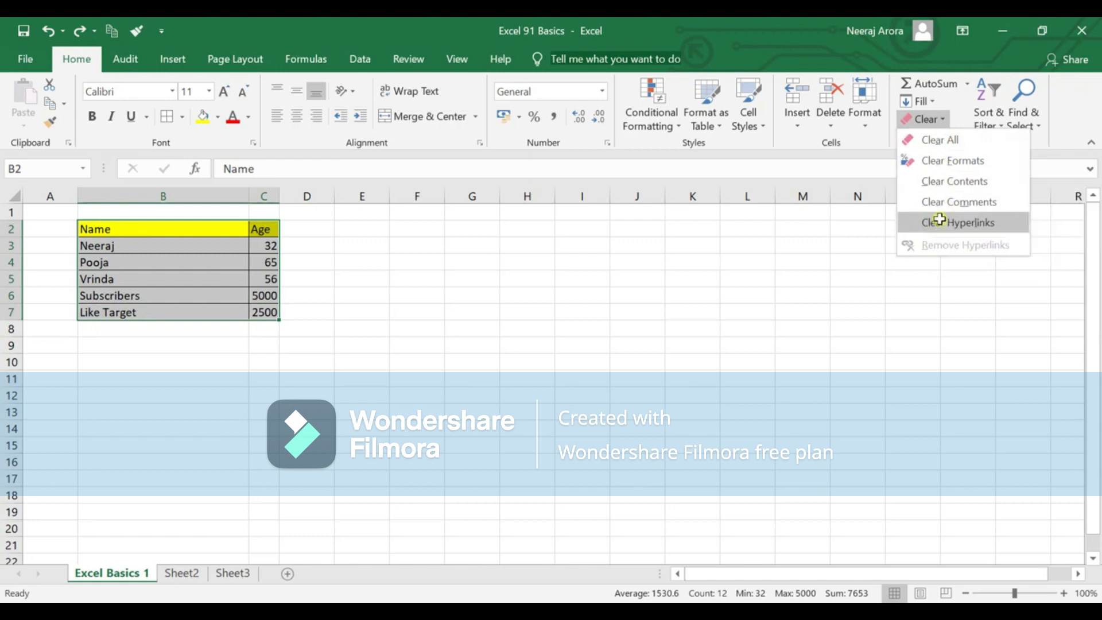
left_click(943, 181)
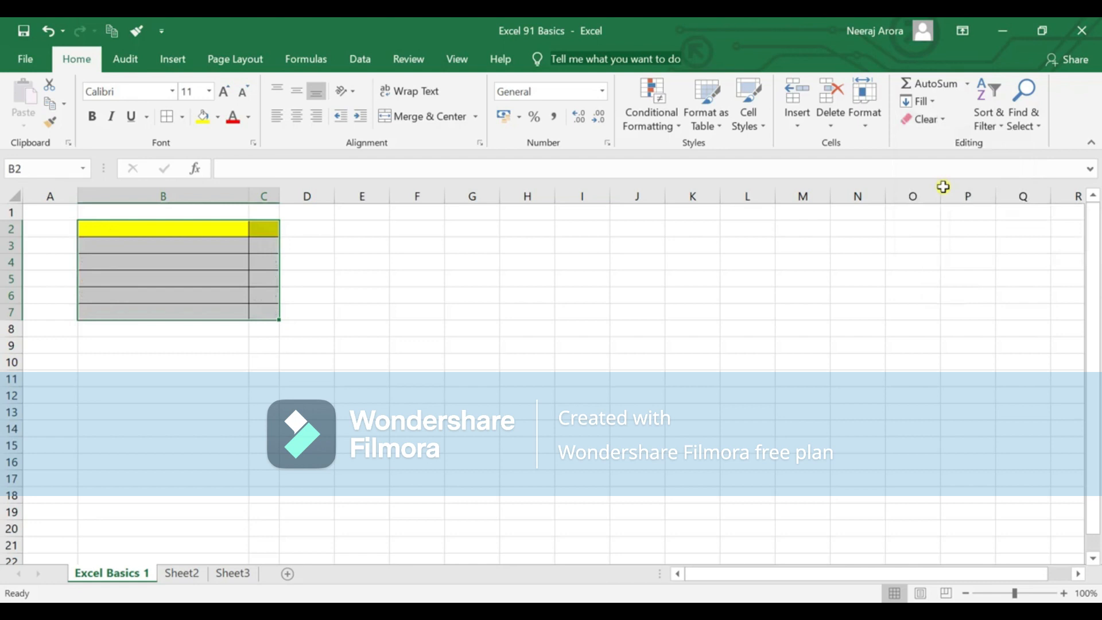
key("ctrl+z")
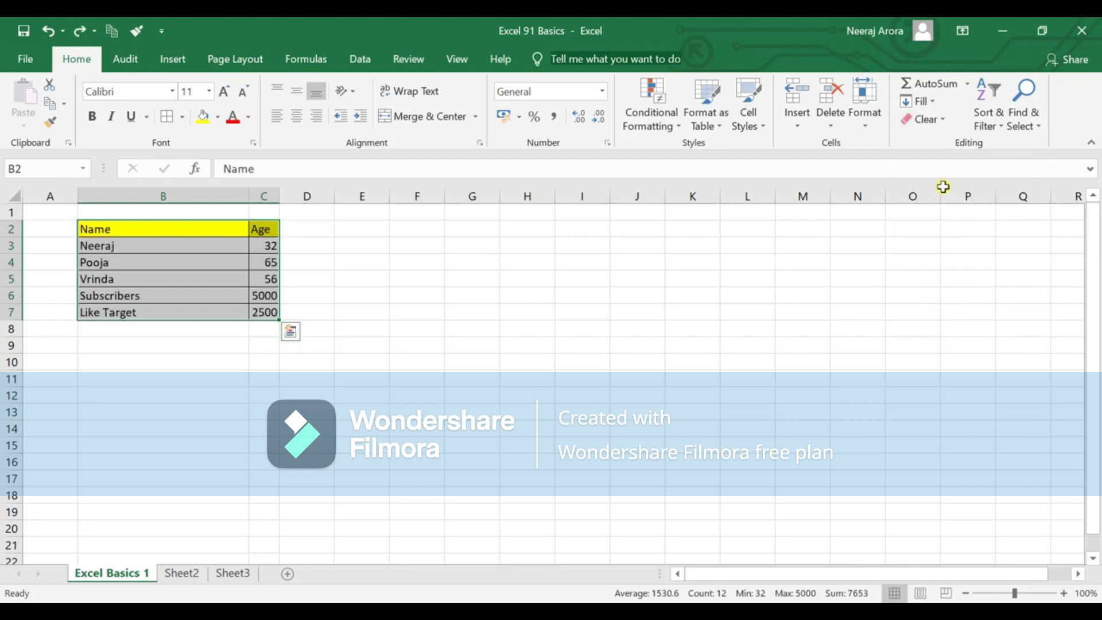
- Apply Clear Formats to B2:C7, removing the yellow fill and borders
left_click(939, 119)
left_click(951, 161)
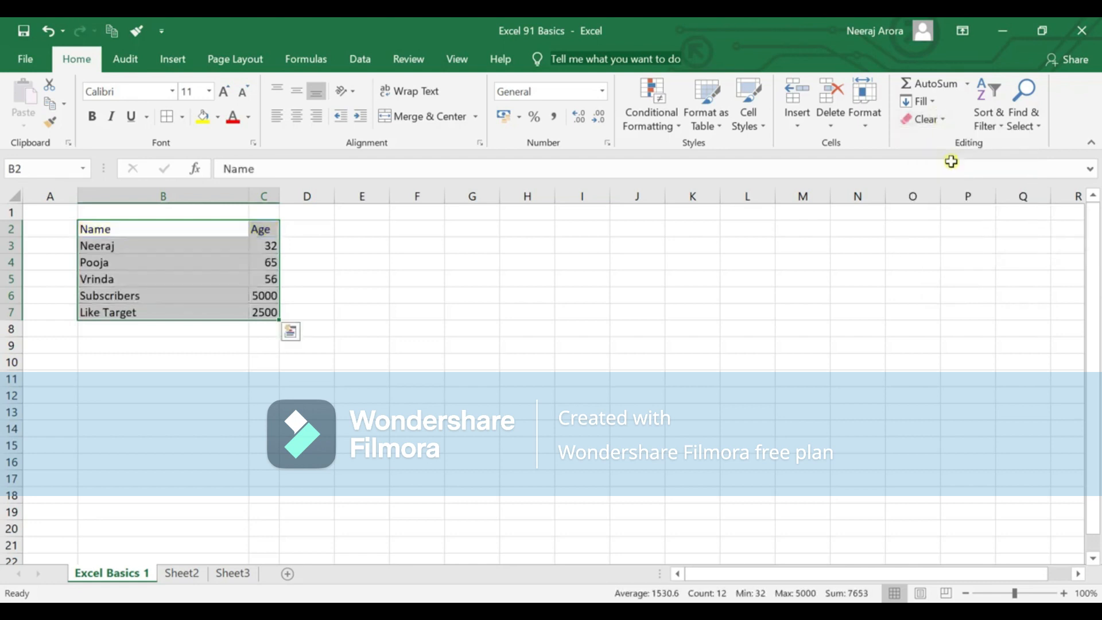
left_click(527, 279)
left_click_drag(143, 236, 268, 316)
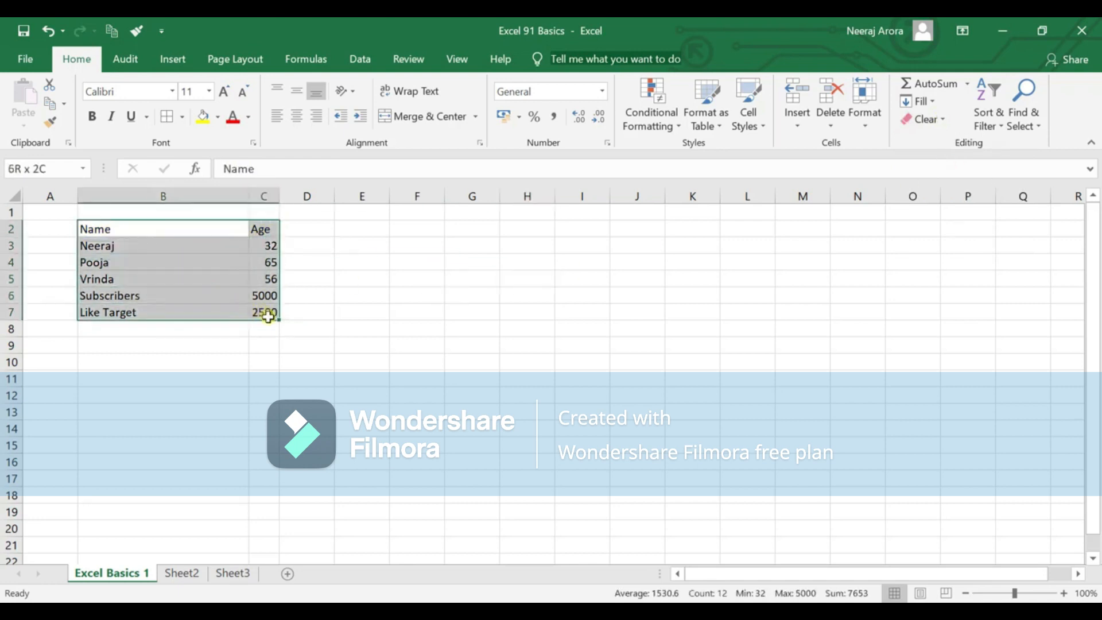
- Undo the format clearing to restore the yellow header and borders on B2:C7
left_click(241, 362)
left_click_drag(208, 226, 271, 313)
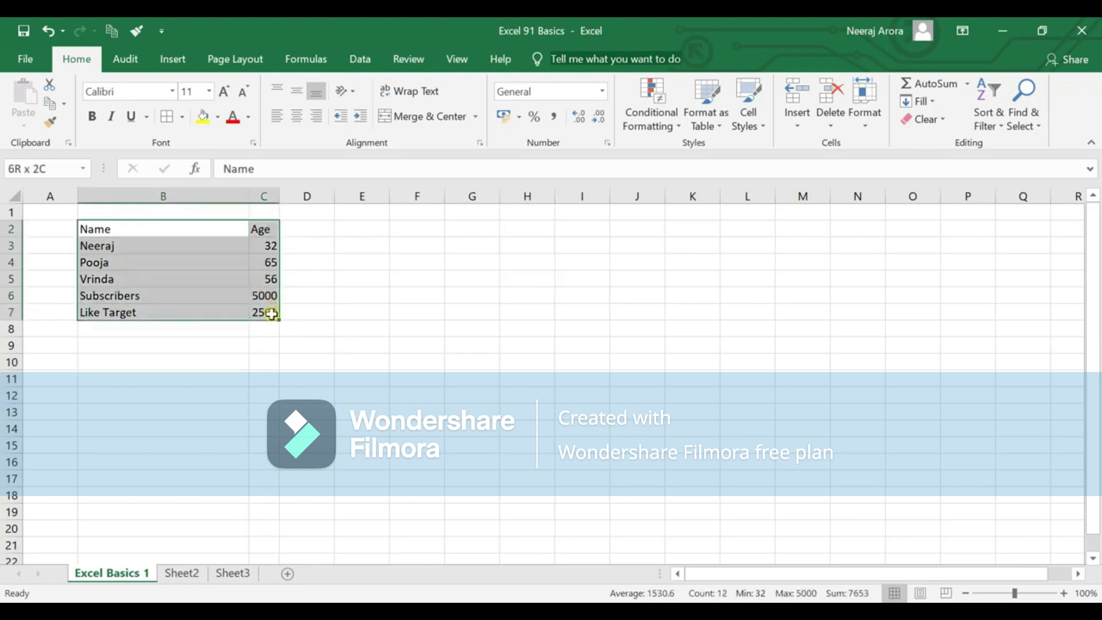
left_click(327, 312)
left_click_drag(184, 221, 268, 309)
key("ctrl+z")
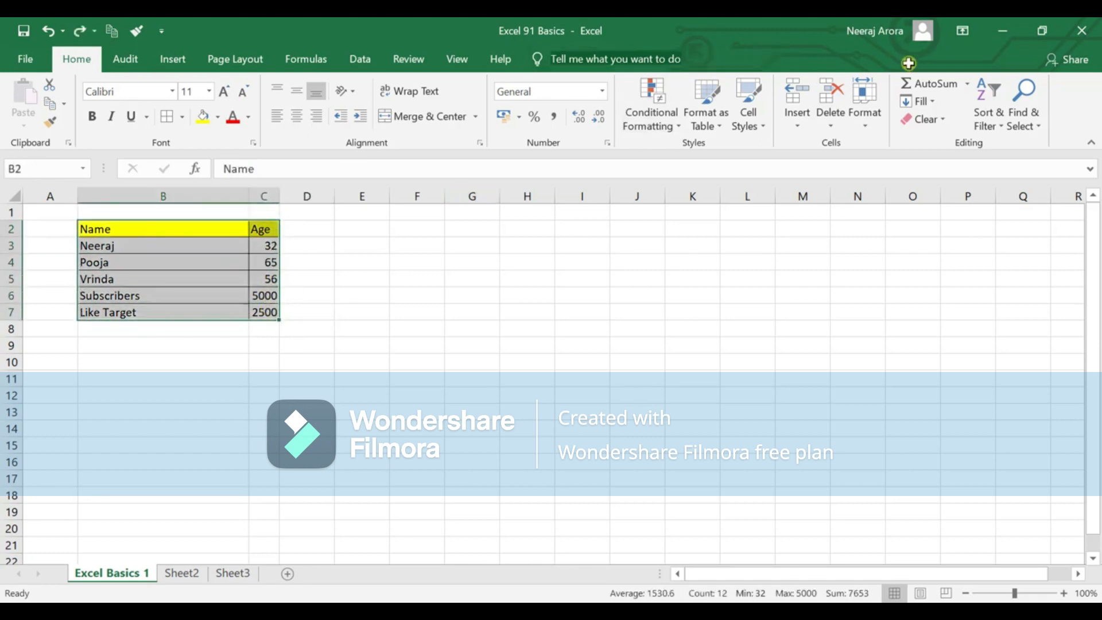
- Apply Clear All to the table, undo it, then display the Alt KeyTips from F5
left_click(921, 119)
left_click(921, 137)
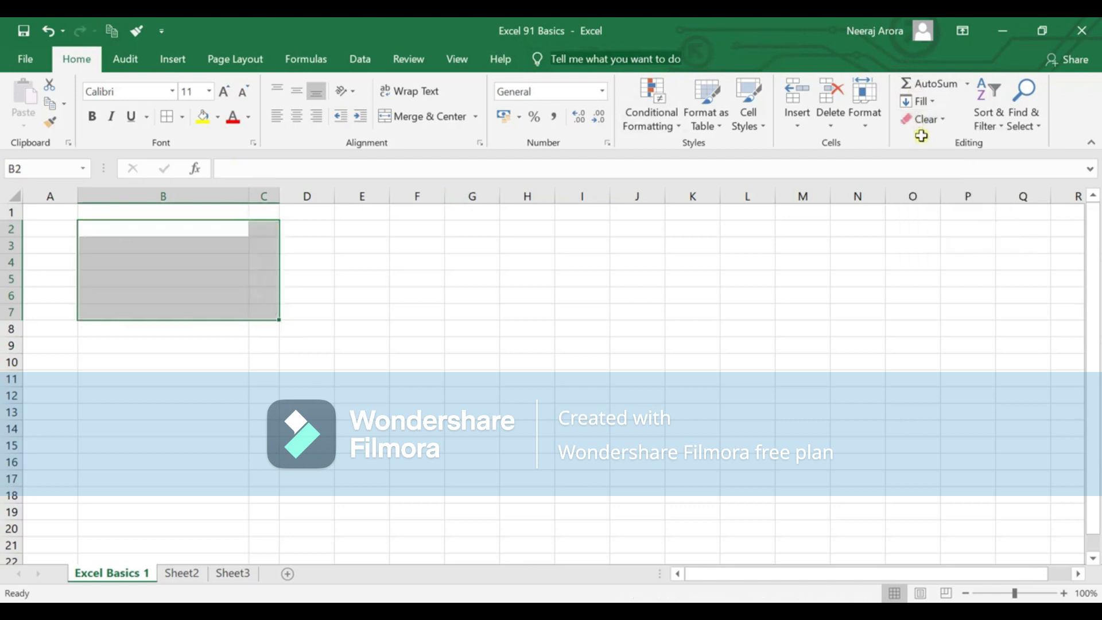
left_click(863, 227)
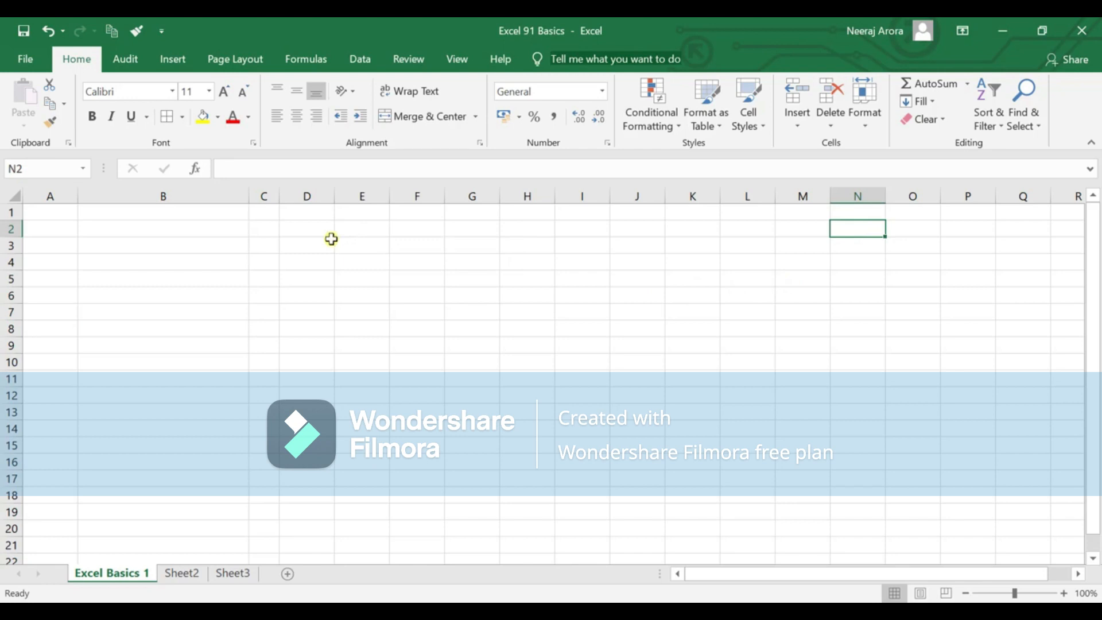
key("ctrl+z")
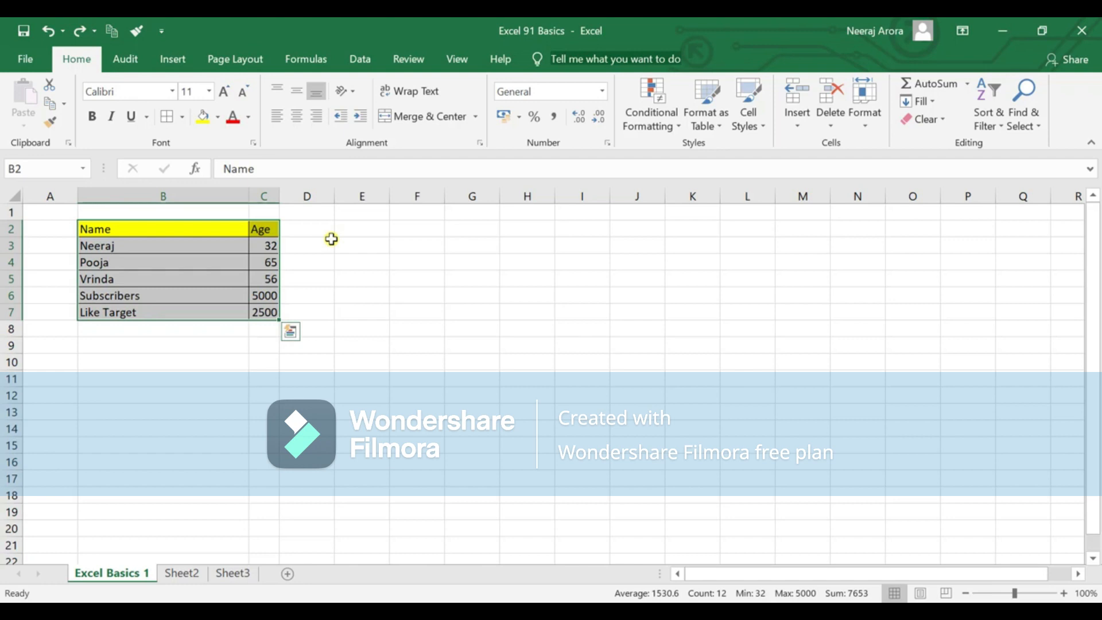
left_click(405, 285)
key("alt")
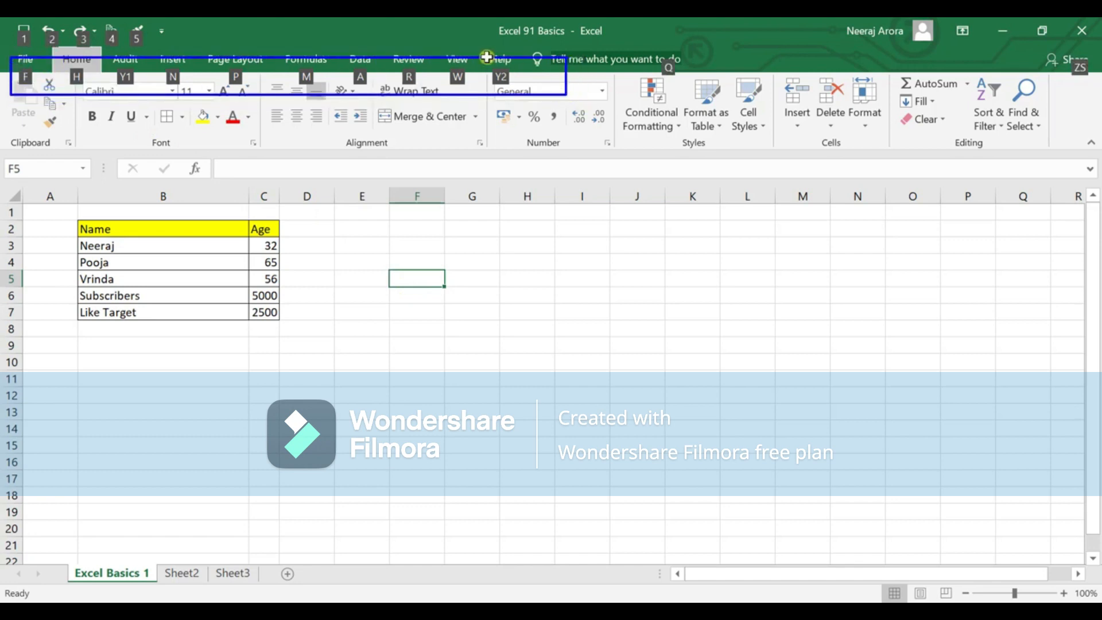
- Hide the KeyTips, then show the Home tab KeyTips with Alt, H from F5
key("Escape")
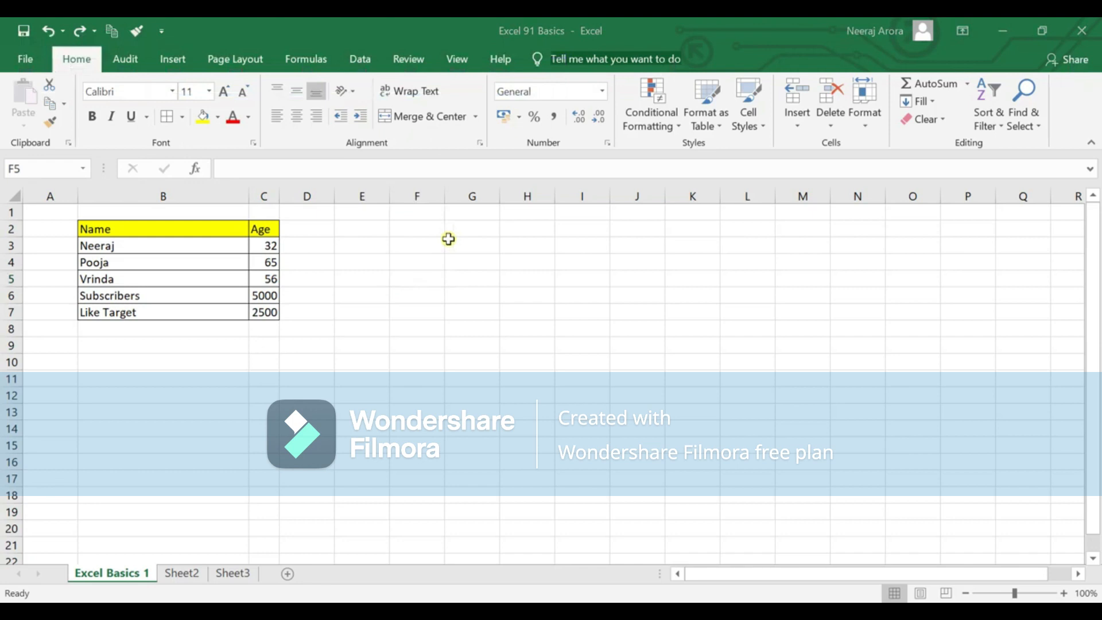
left_click(418, 285)
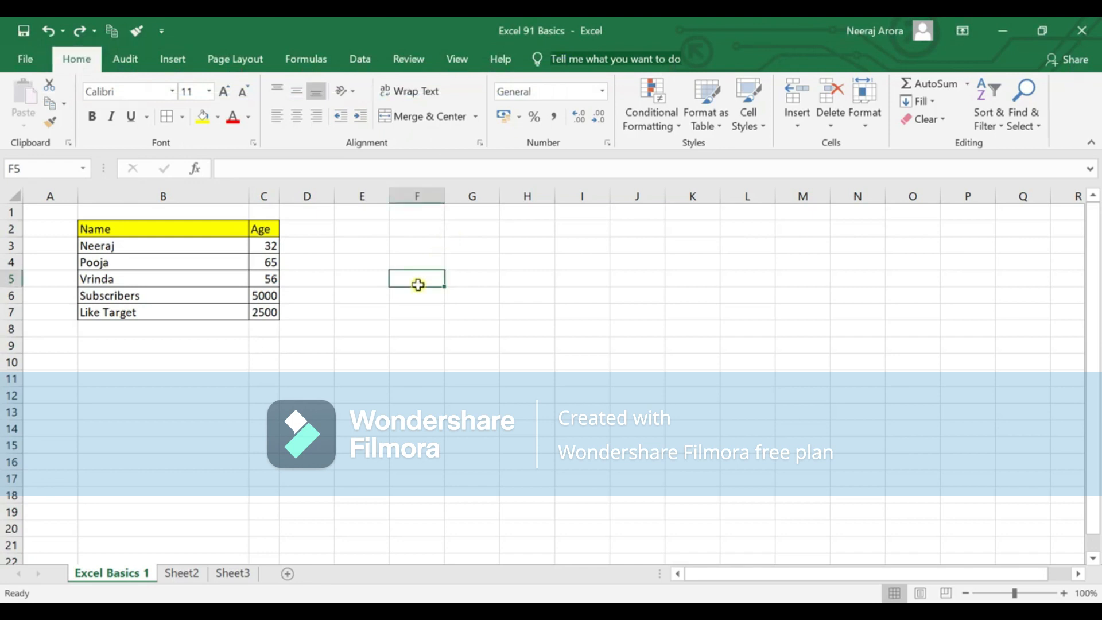
key("alt")
key("h")
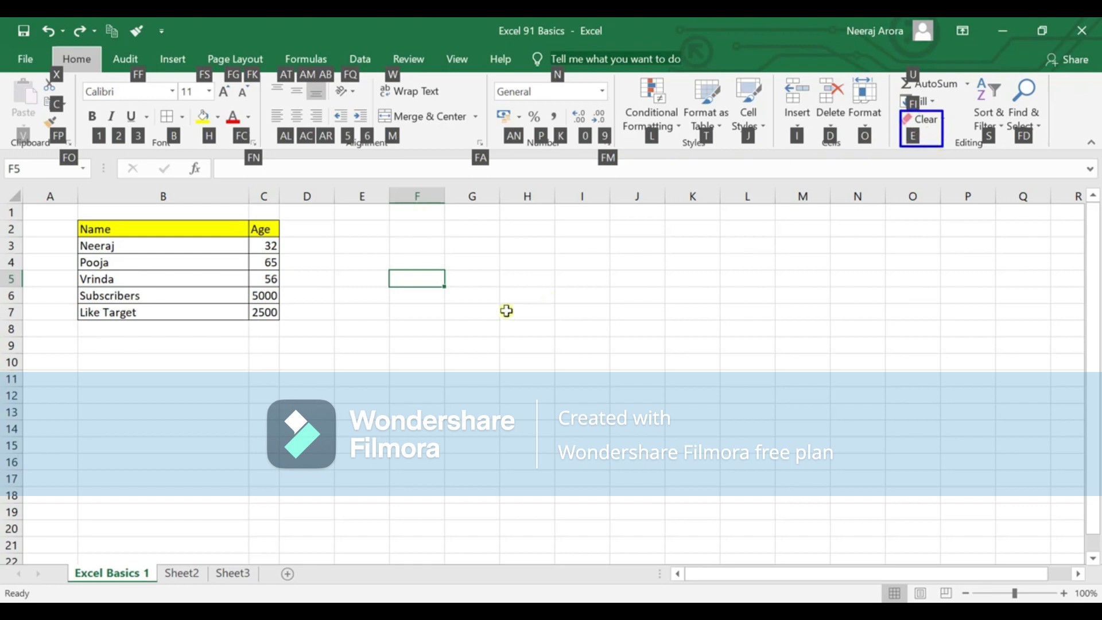
left_click(415, 280)
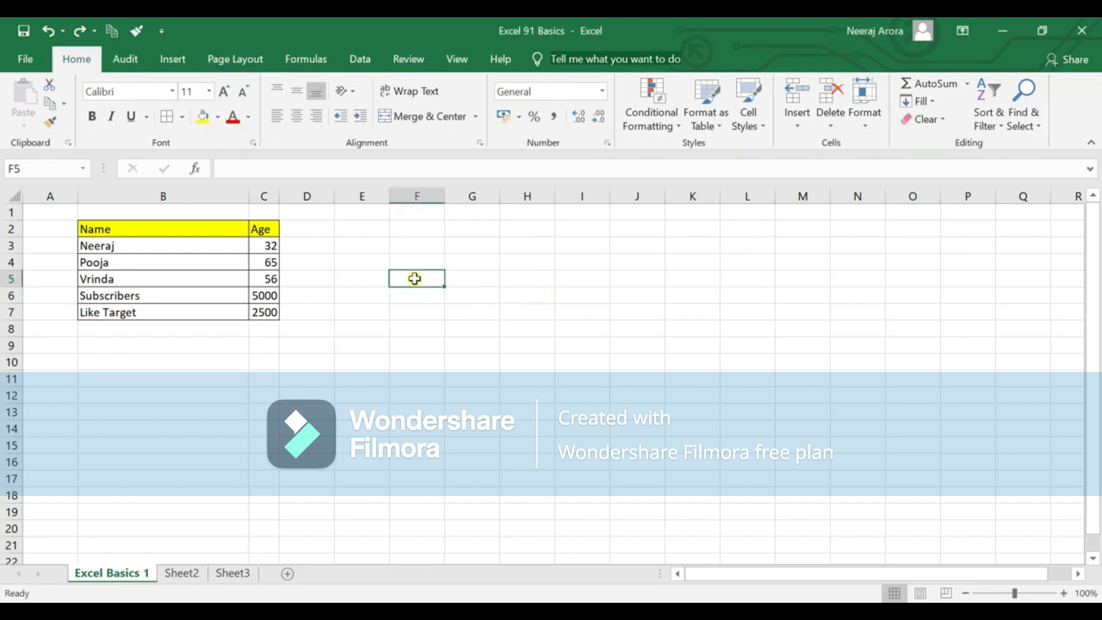
key("alt")
key("h")
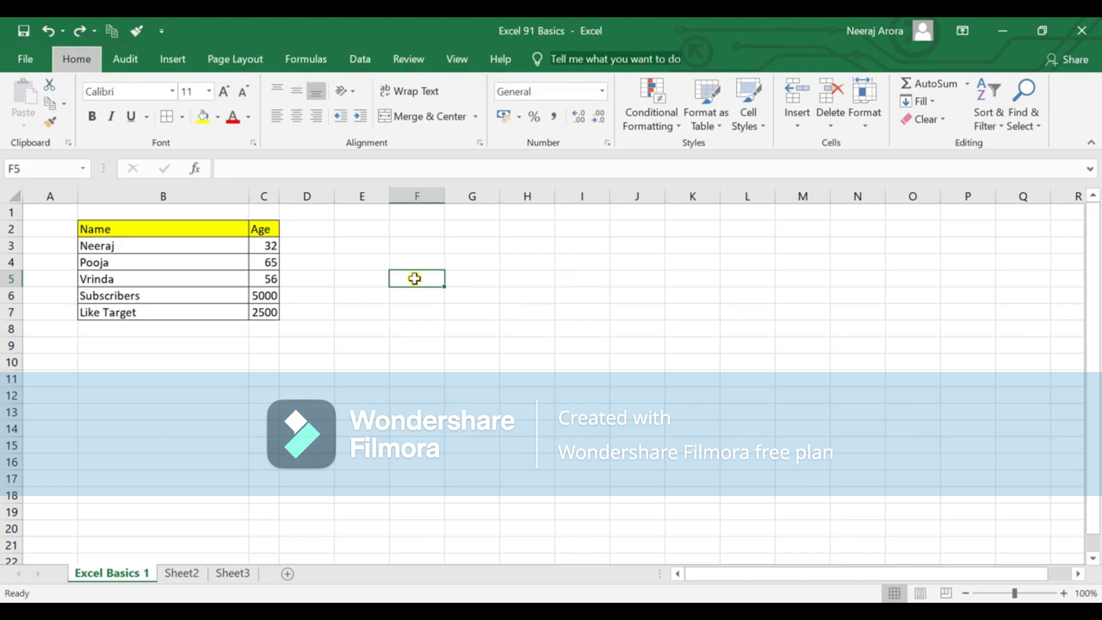
key("e")
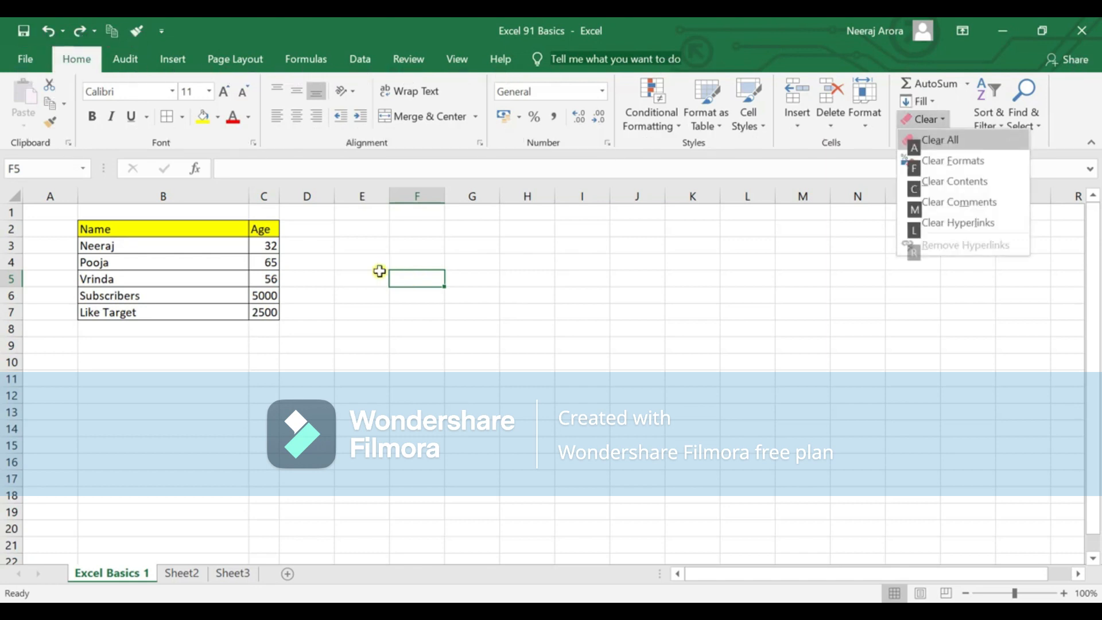
left_click(339, 309)
left_click_drag(128, 225, 263, 315)
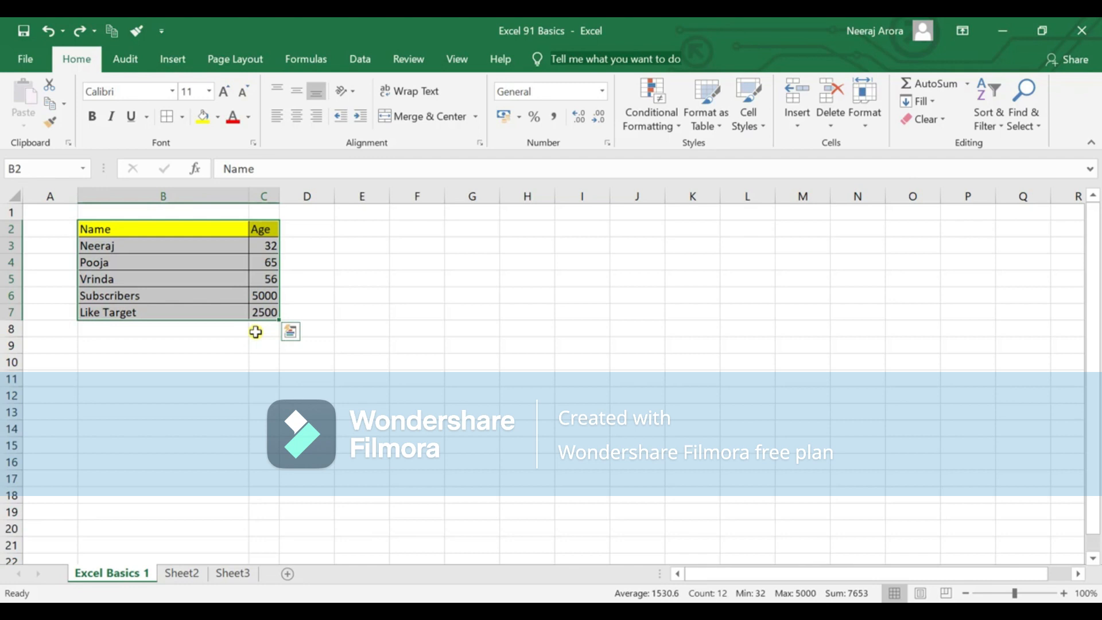
key("alt")
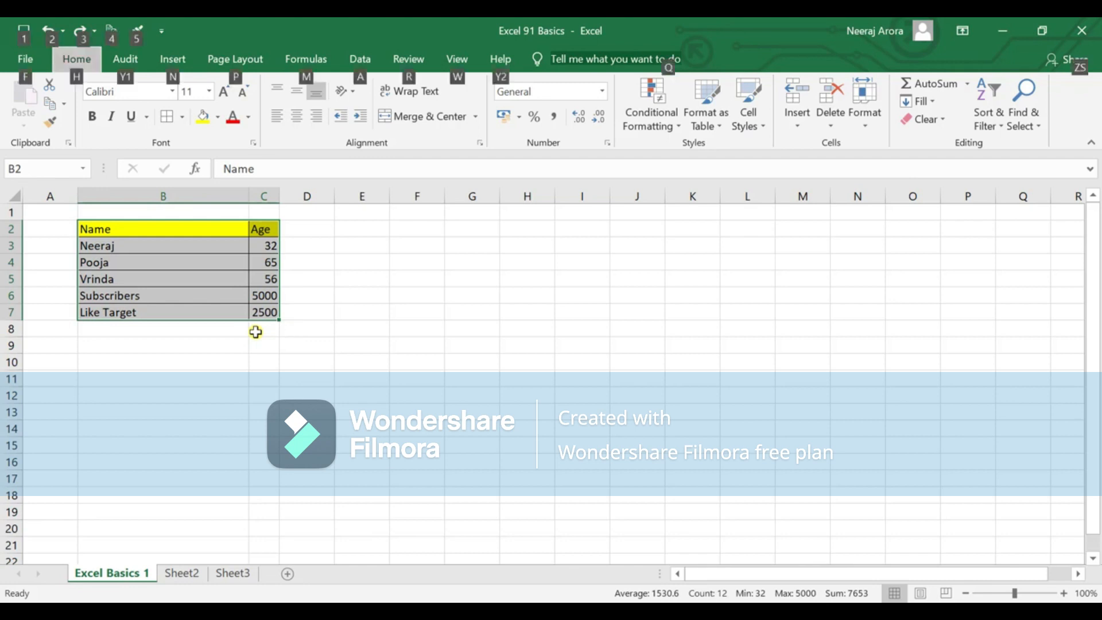
key("h")
key("e")
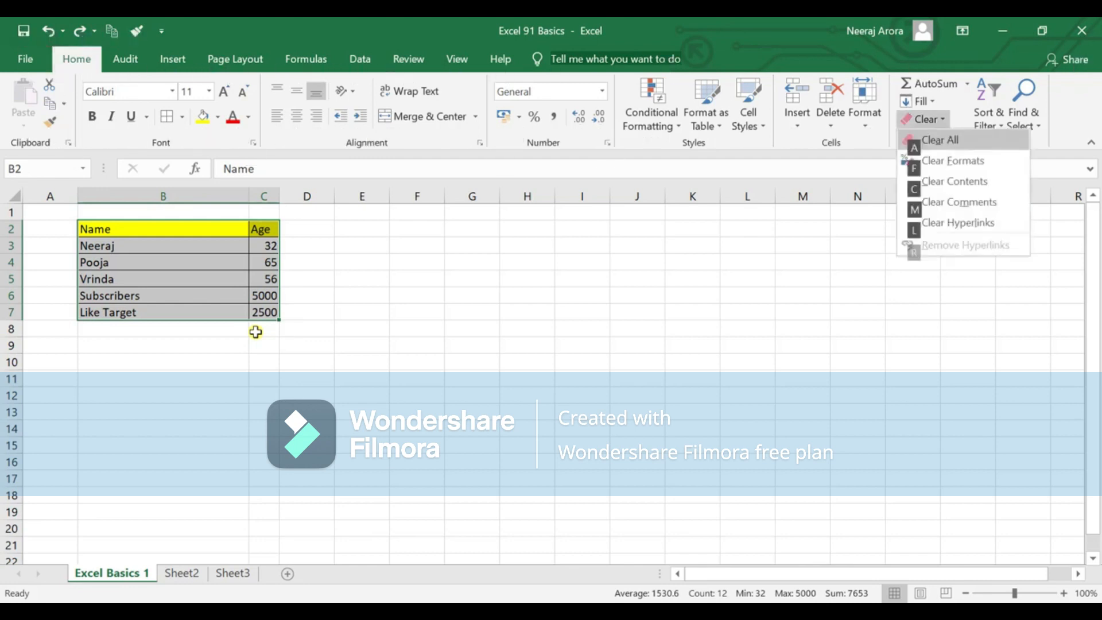
key("a")
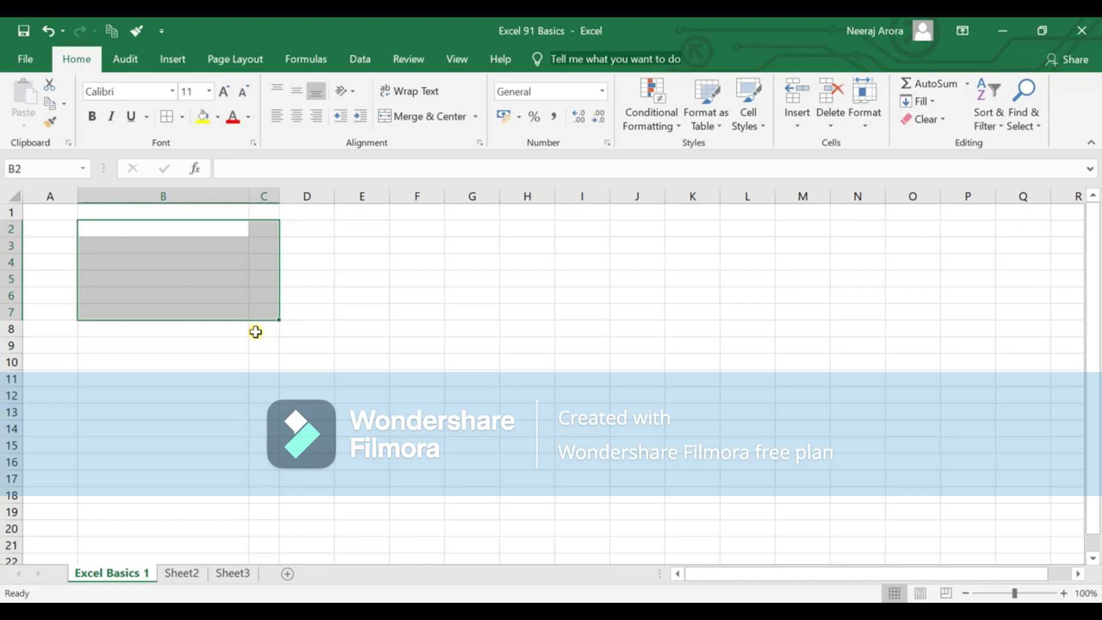
left_click(281, 343)
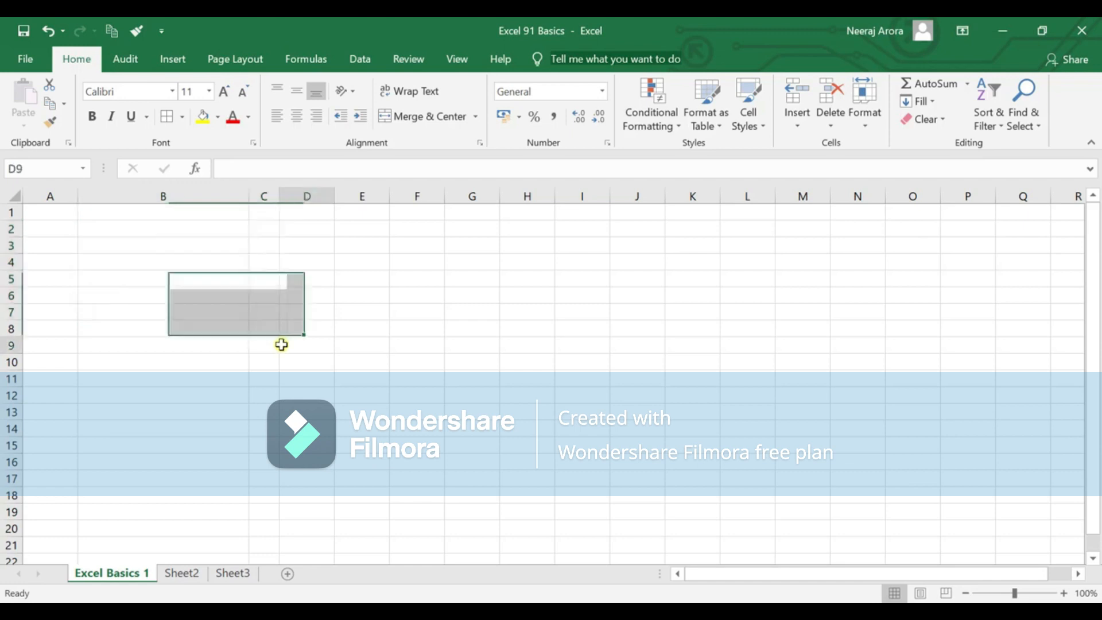
left_click_drag(176, 241, 263, 326)
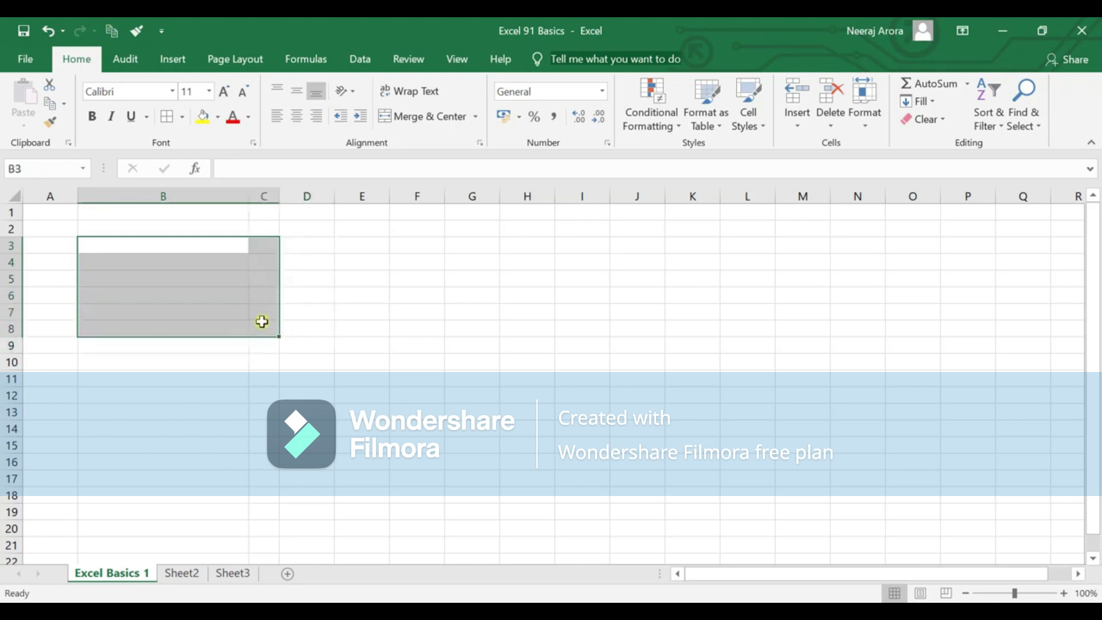
key("ctrl+z")
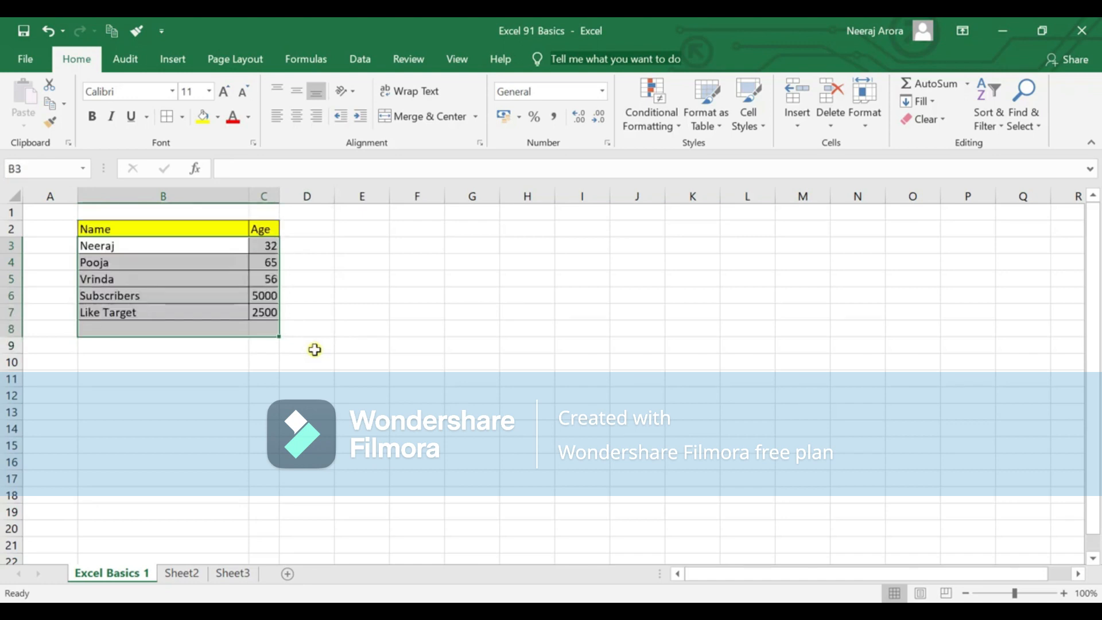
left_click(350, 324)
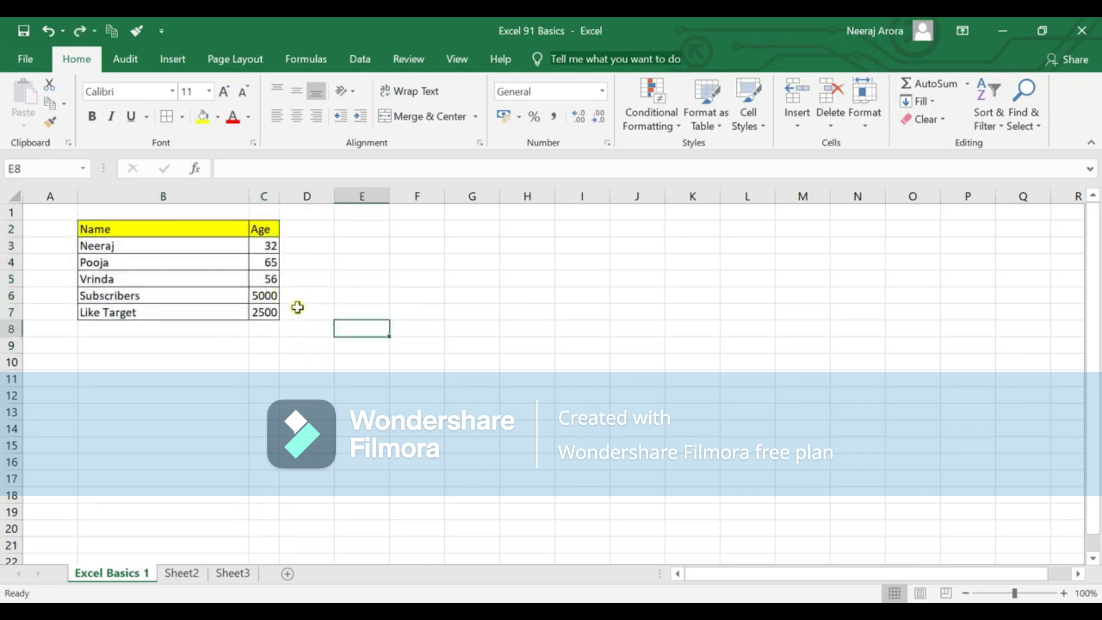
key("alt")
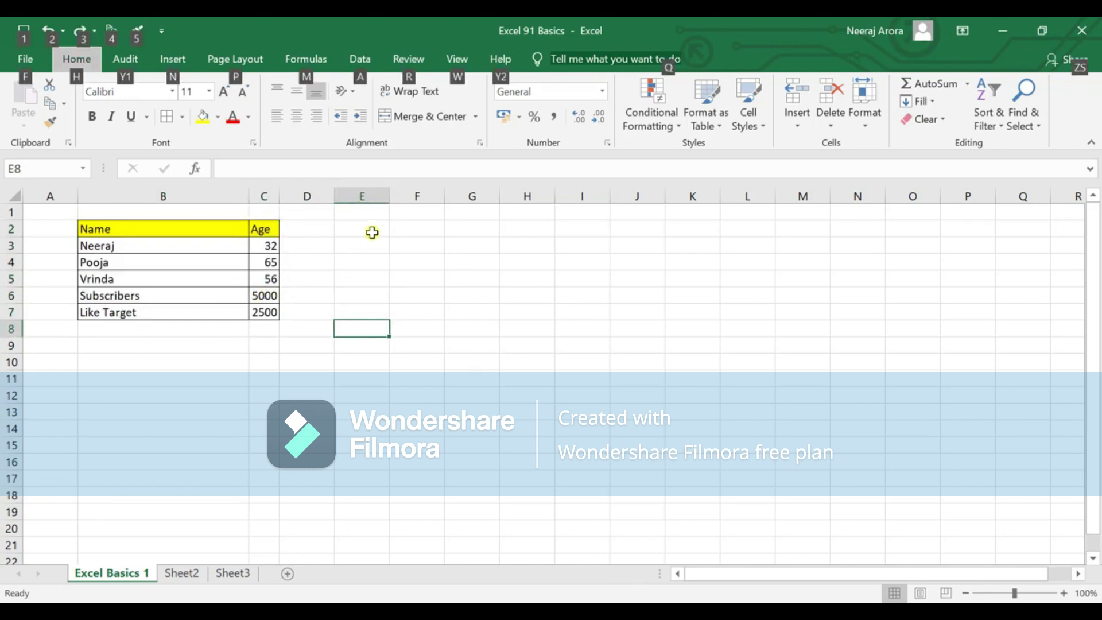
key("alt")
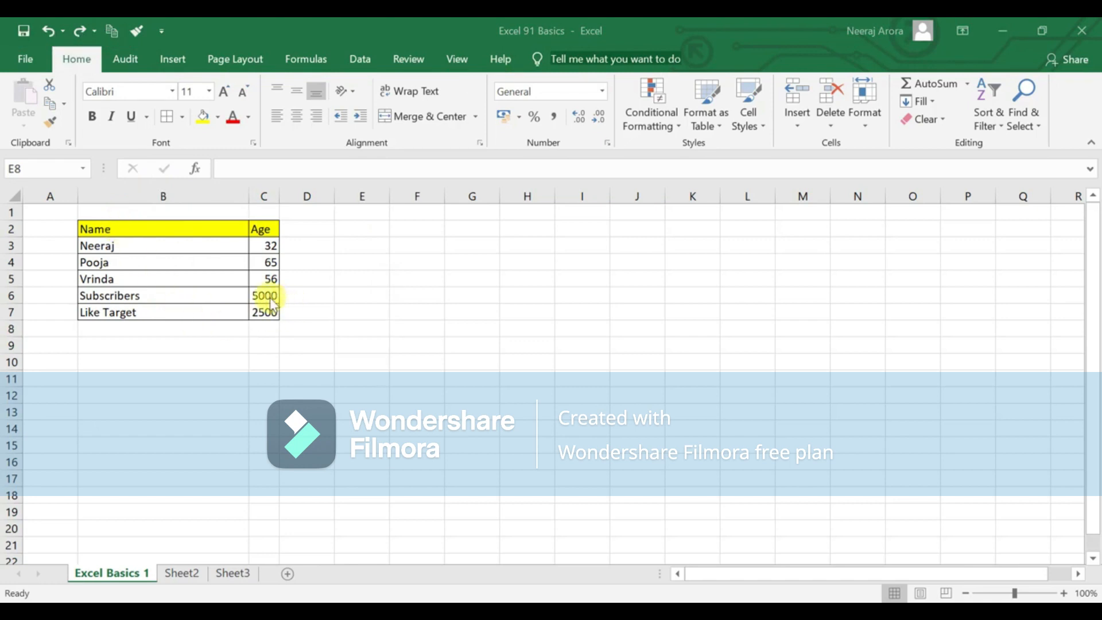
left_click(297, 294)
left_click(297, 294)
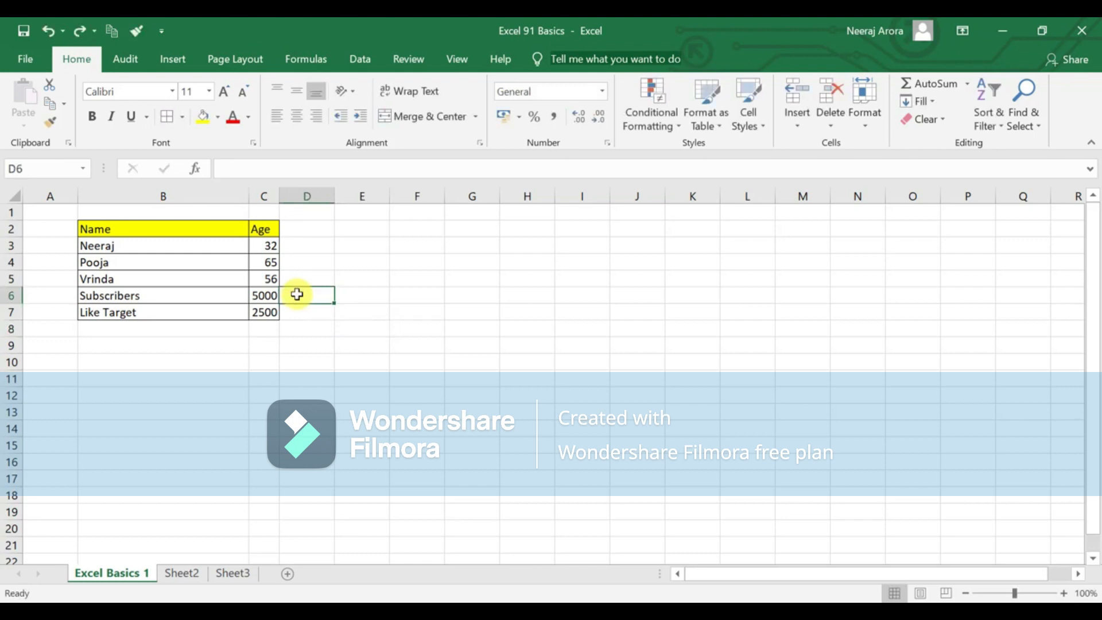
key("Down")
key("Left")
key("Up")
key("Down")
key("Up")
key("Up")
key("Up")
key("Up")
key("Up")
key("Down")
left_click(306, 278)
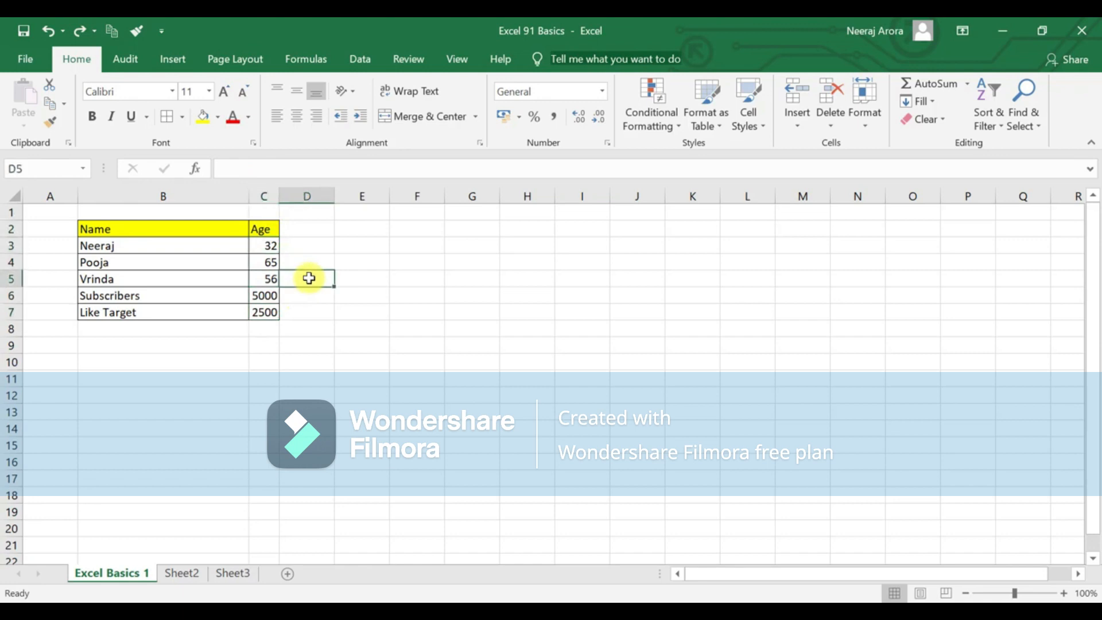
left_click(266, 247)
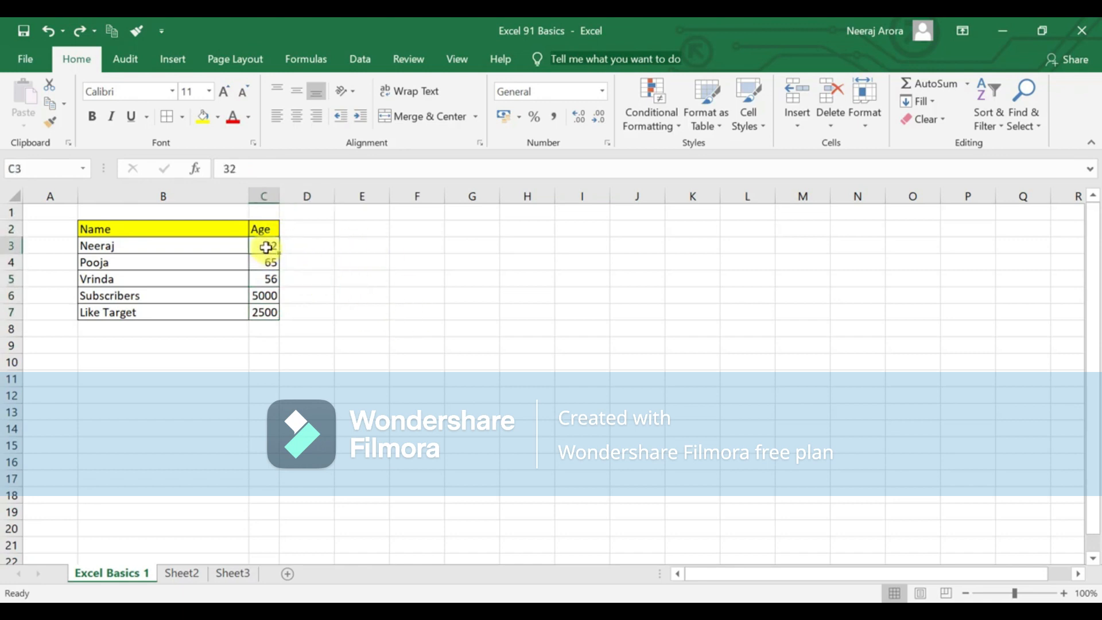
- Enter 66 in C3, then overwrite it with 28
type("66")
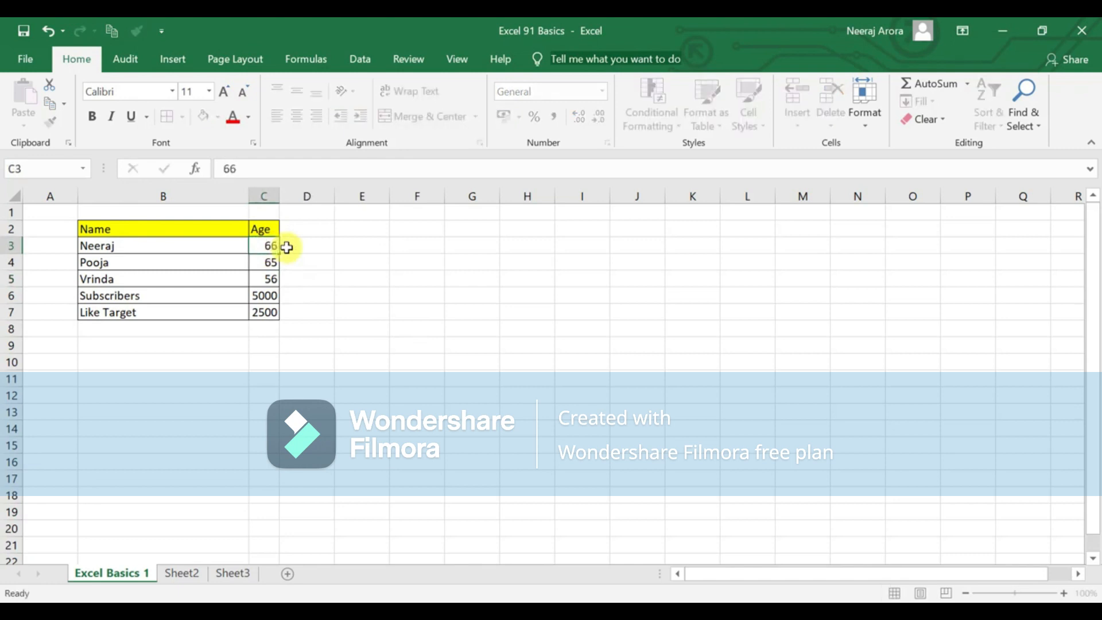
key("Return")
key("Up")
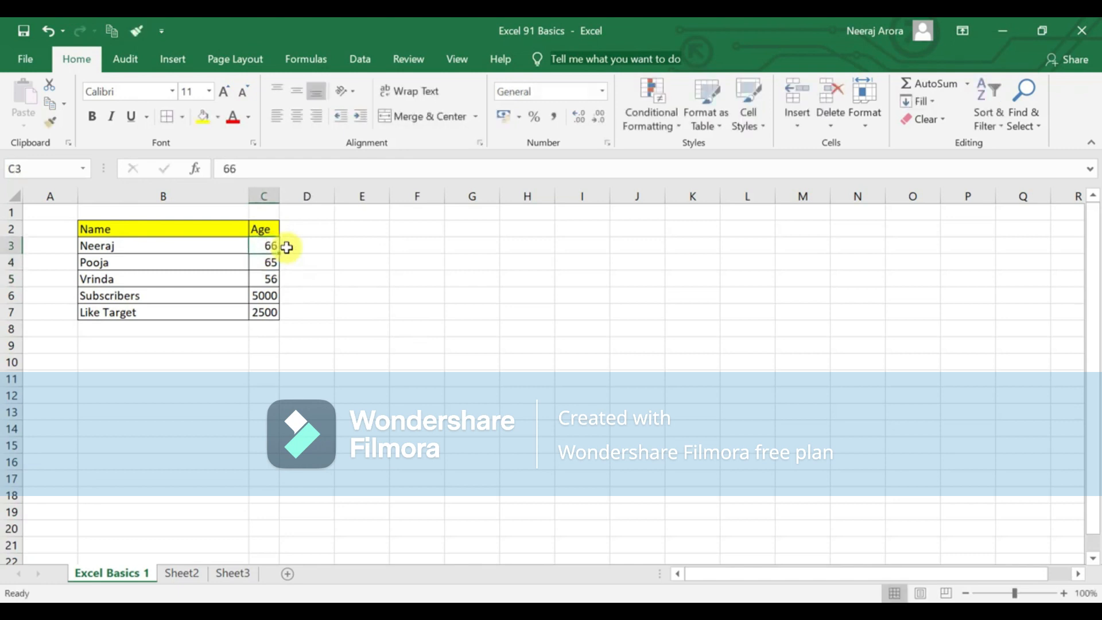
type("28")
key("Return")
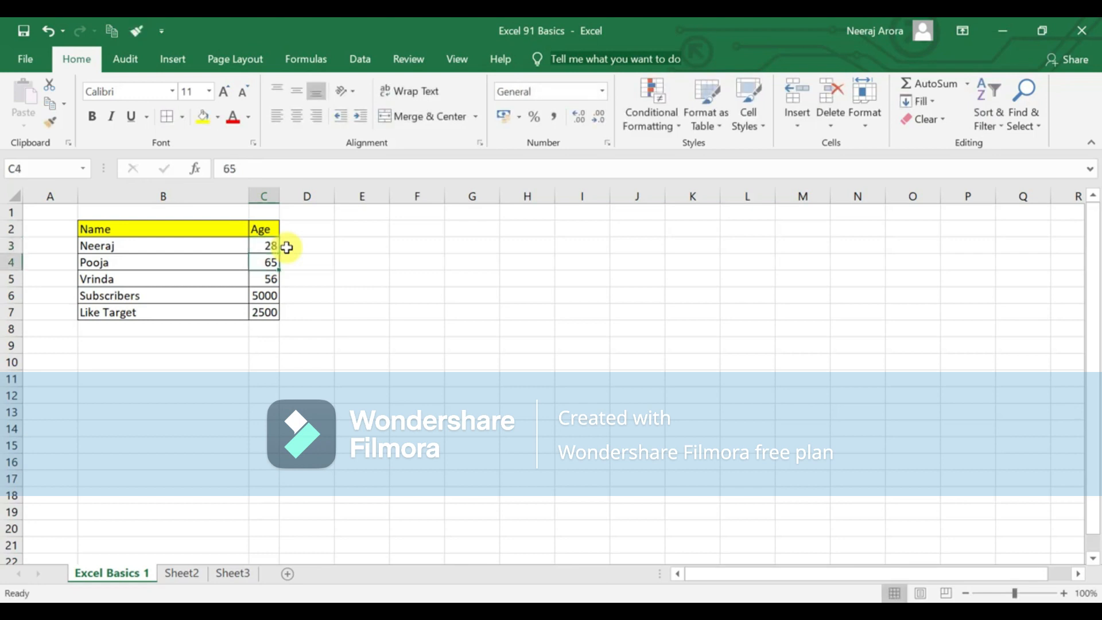
- Edit C3 in the formula bar, changing 28 to 26
left_click(276, 245)
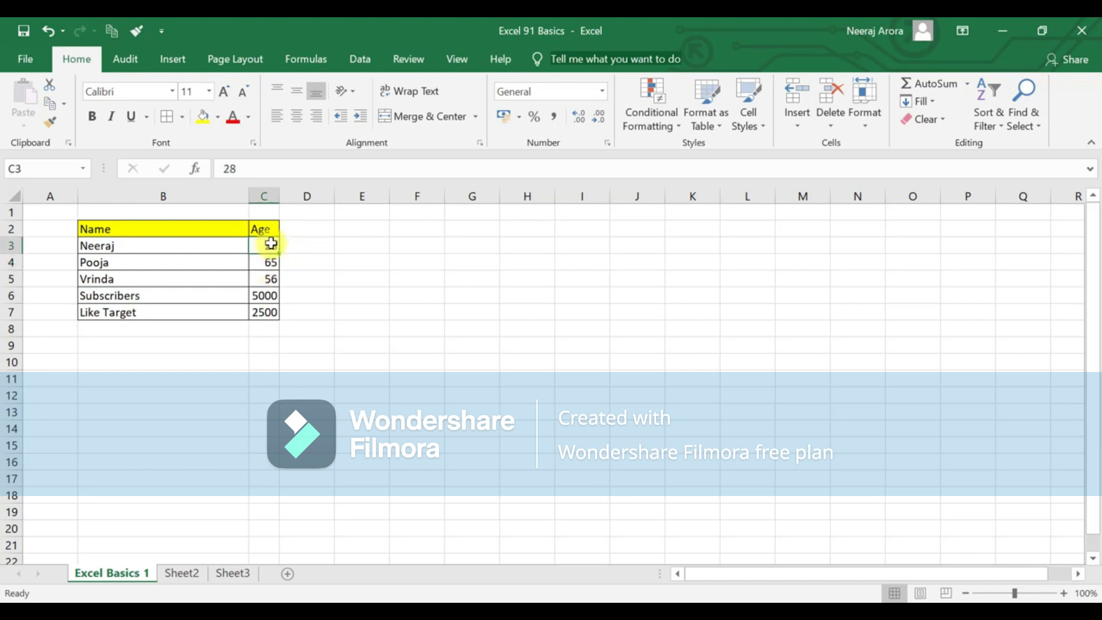
mouse_move(207, 145)
left_mouse_down()
mouse_move(260, 187)
mouse_move(289, 189)
left_mouse_up()
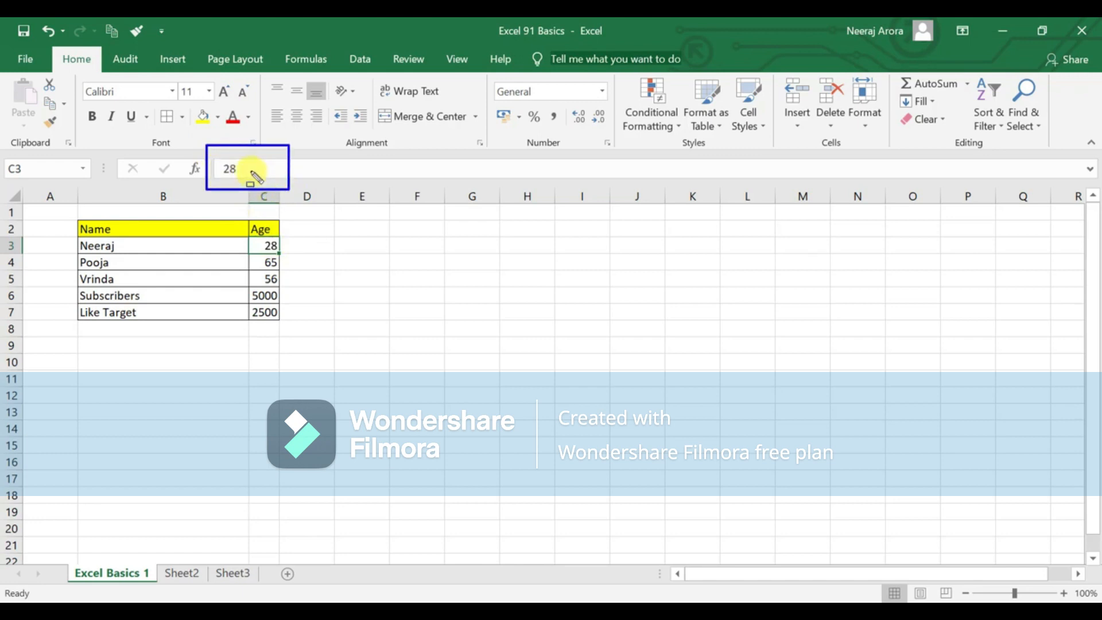
left_click_drag(251, 170, 203, 171)
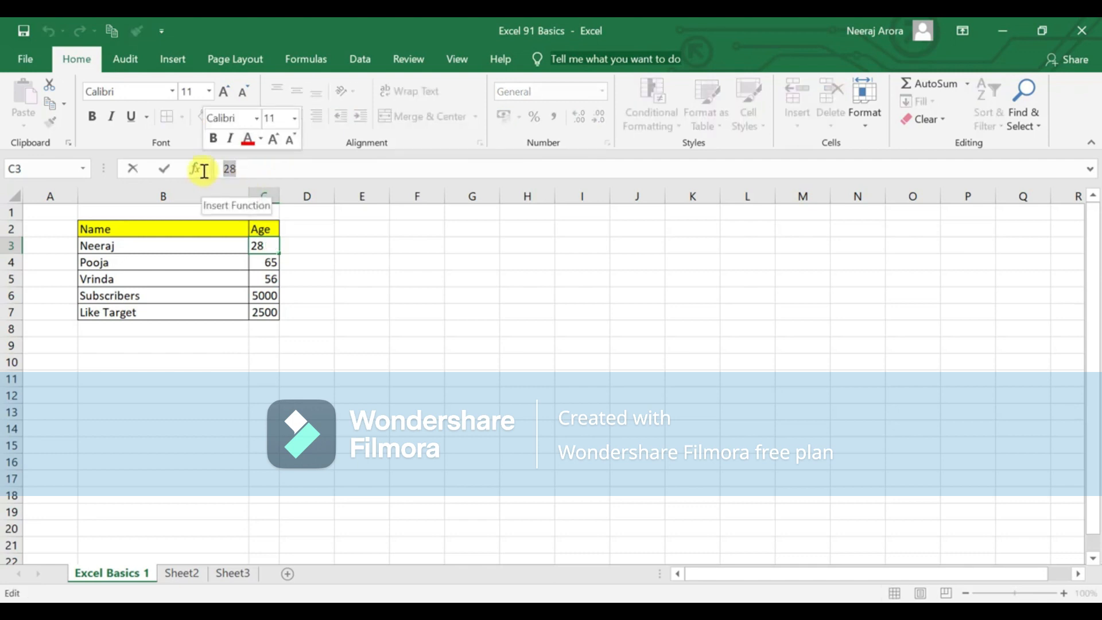
type("26")
key("Return")
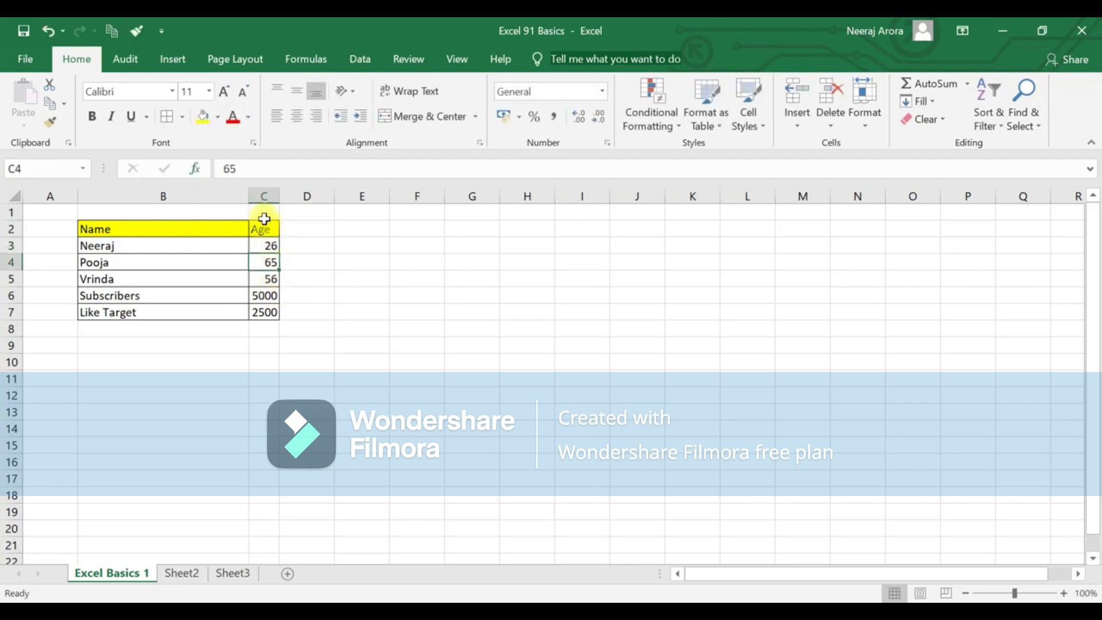
left_click(264, 244)
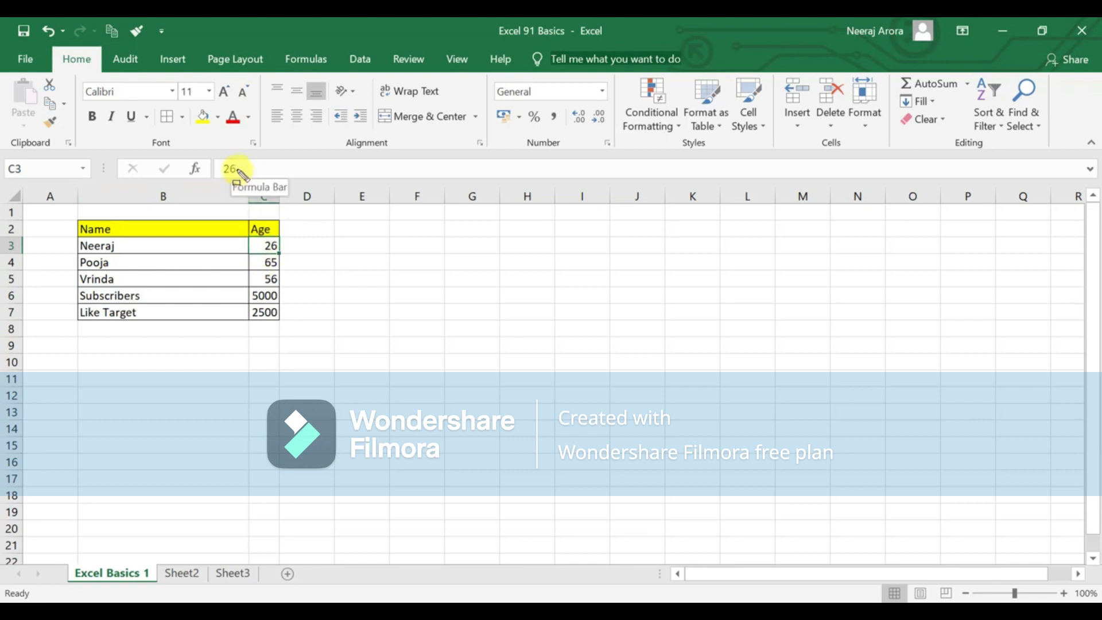
left_click_drag(202, 152, 333, 203)
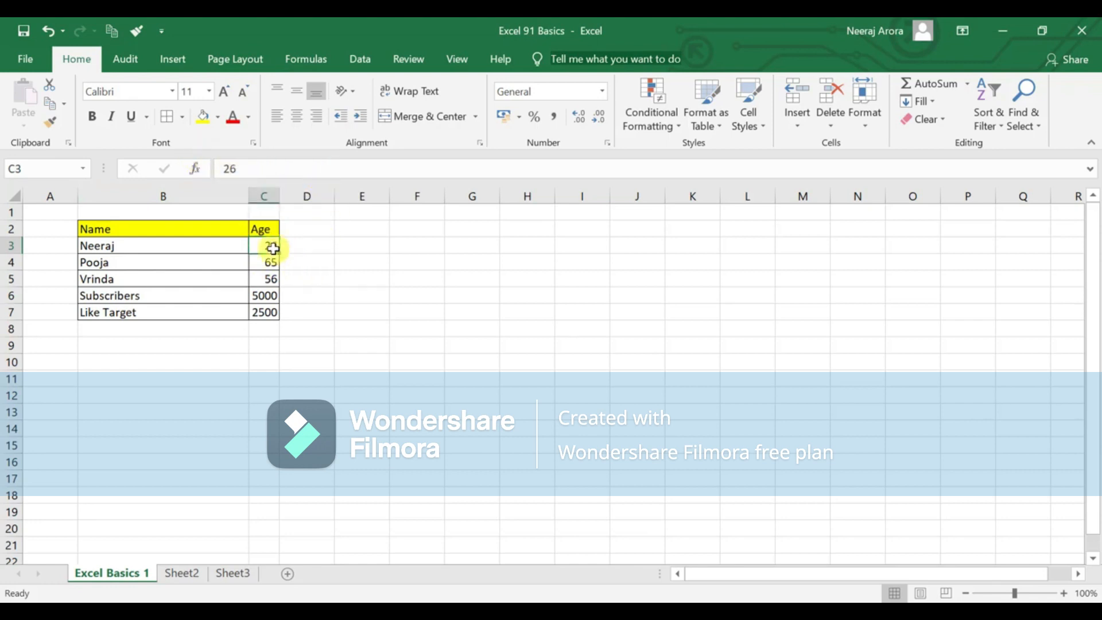
left_click(259, 264)
left_click(220, 264)
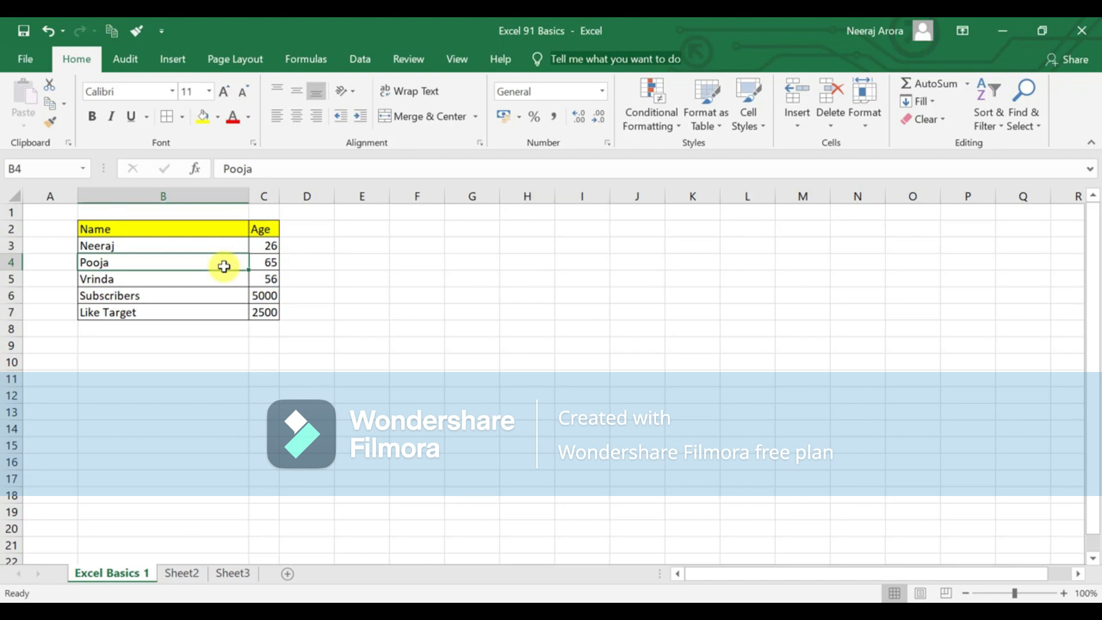
key("F2")
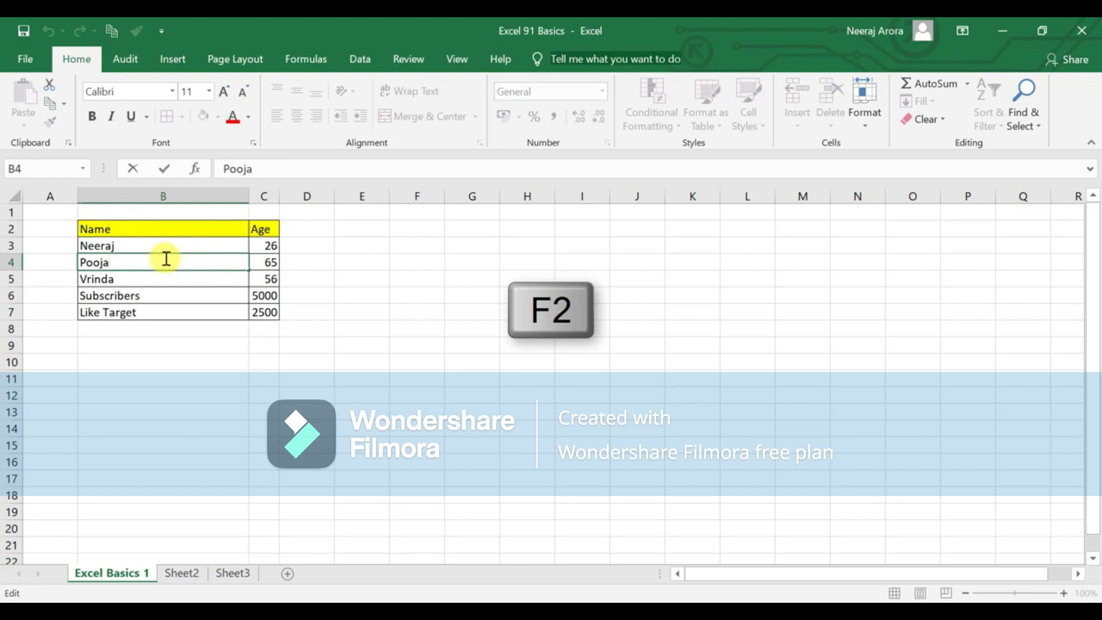
type("Sharma")
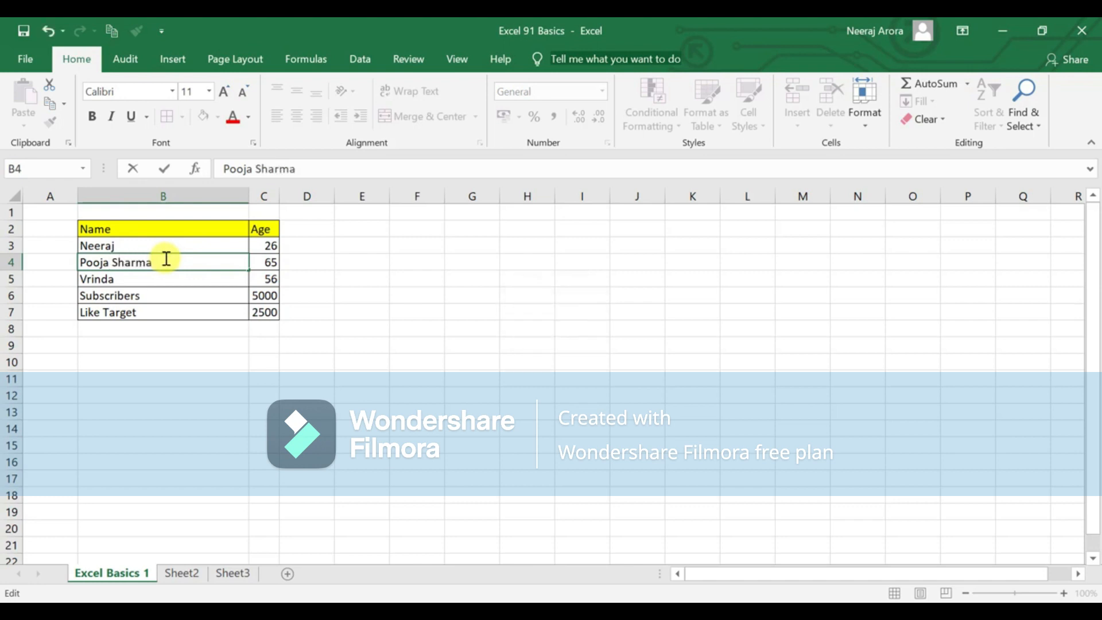
key("Return")
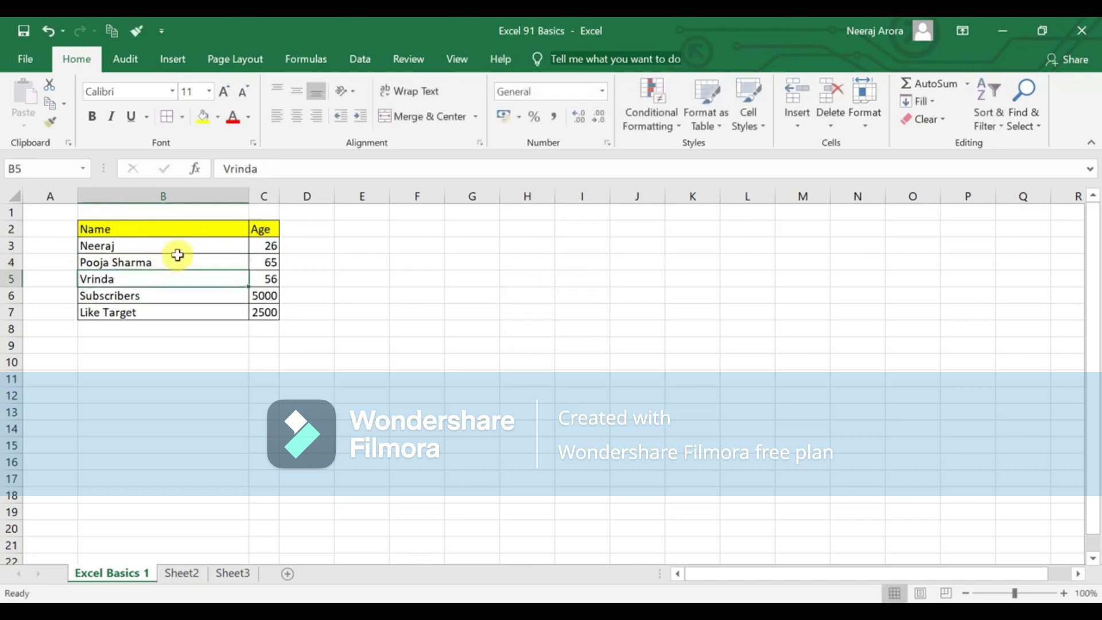
left_click(277, 248)
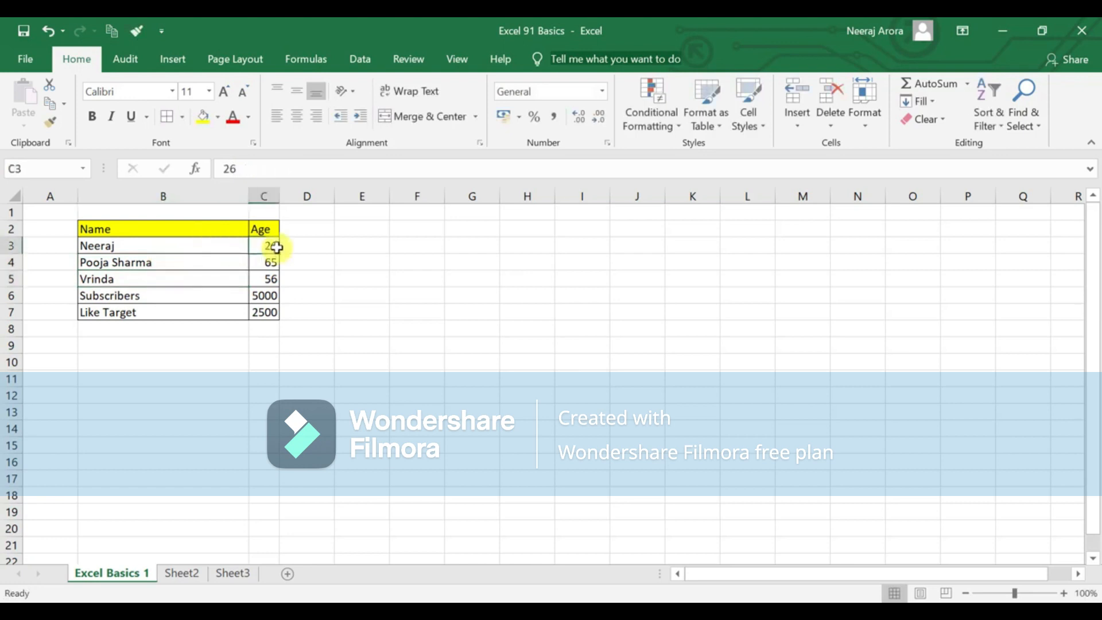
key("Down")
left_click(276, 247)
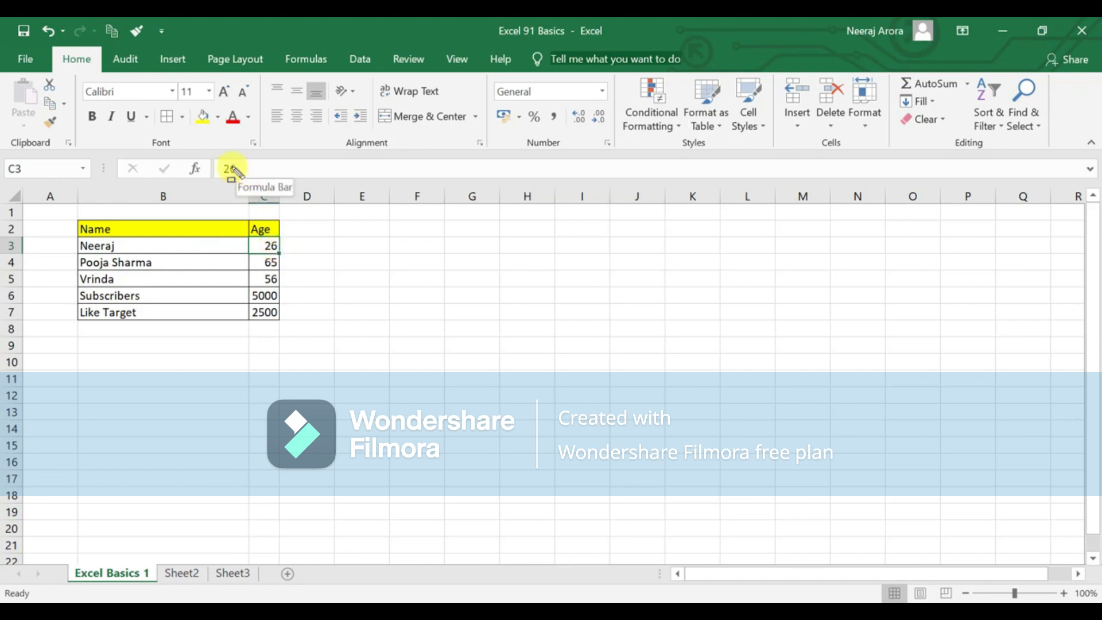
left_click(105, 245)
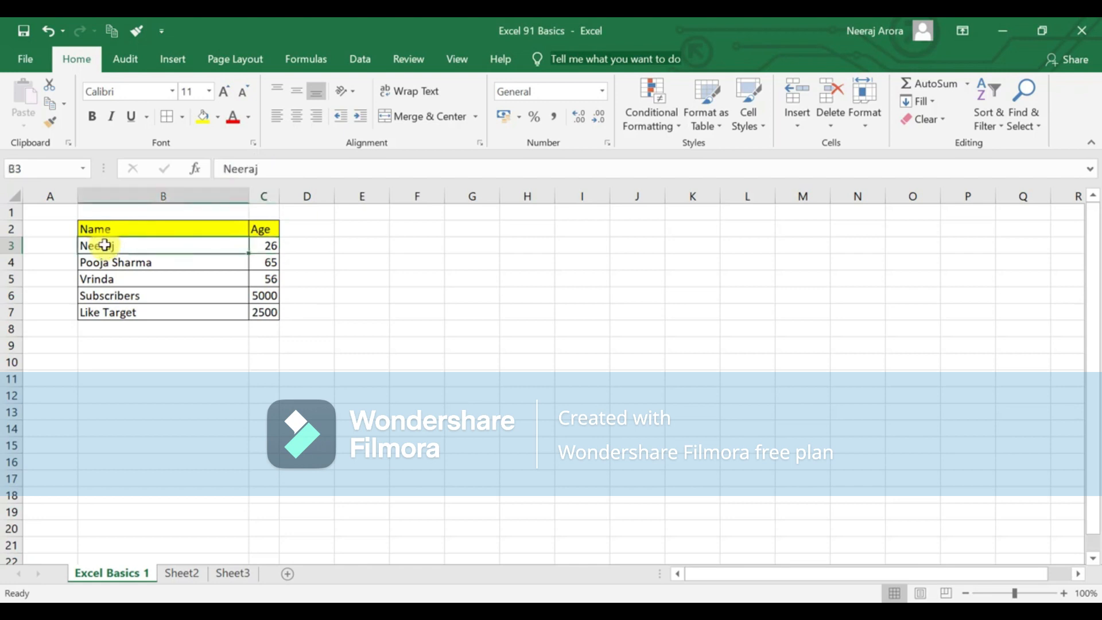
double_click(105, 245)
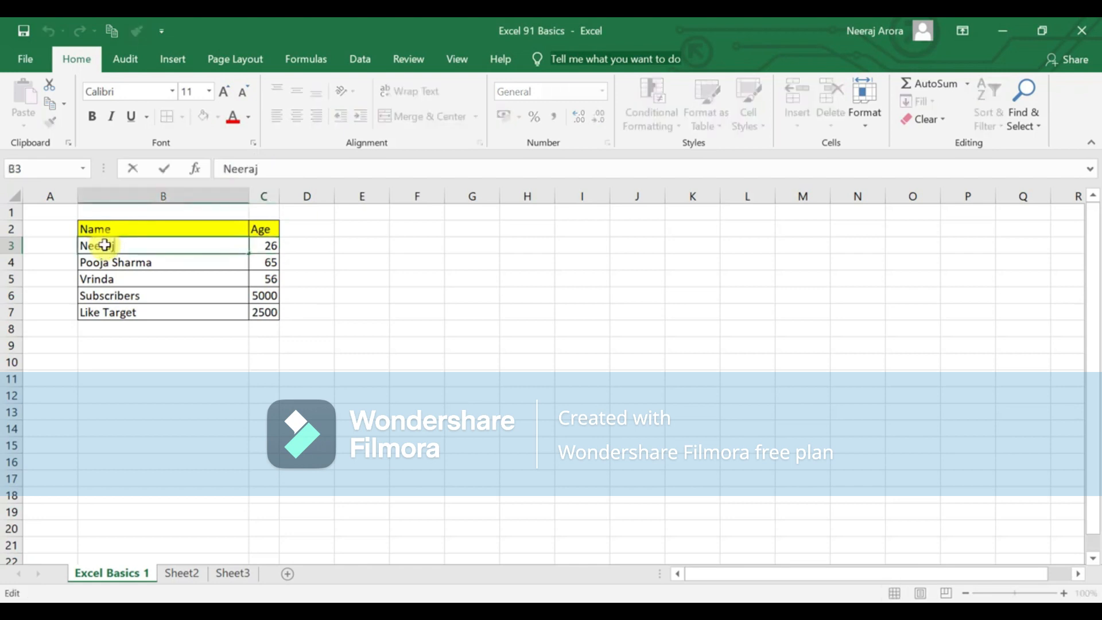
left_click(317, 285)
left_click(254, 241)
key("Down")
key("Down")
key("Down")
key("Down")
key("Down")
key("Down")
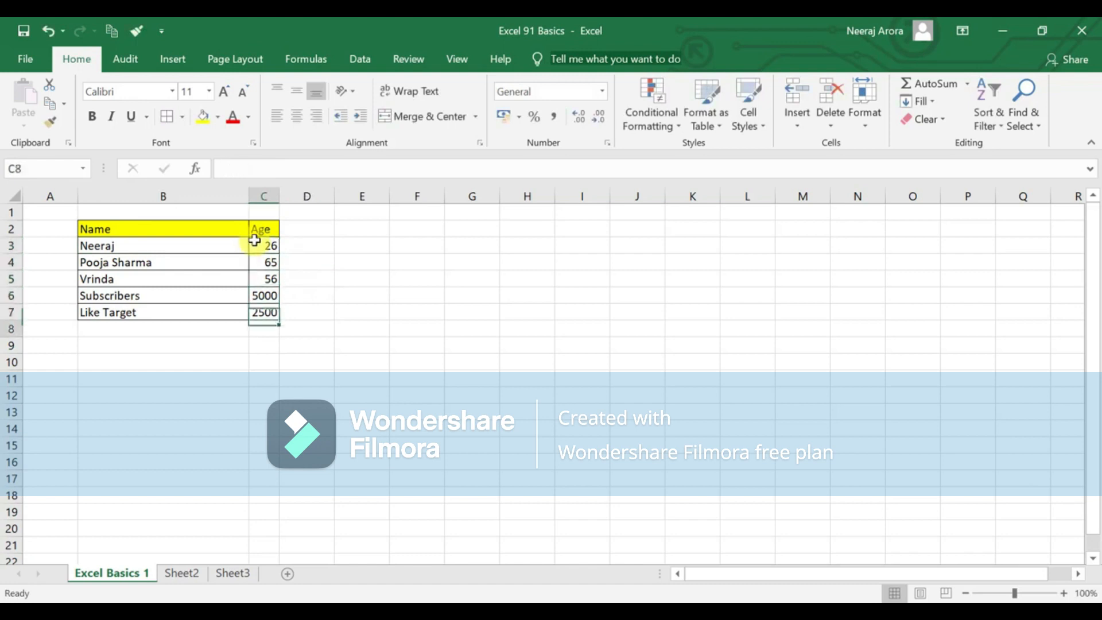
key("Up")
key("Up")
key("Up")
key("Up")
key("Up")
key("Up")
key("Up")
key("Down")
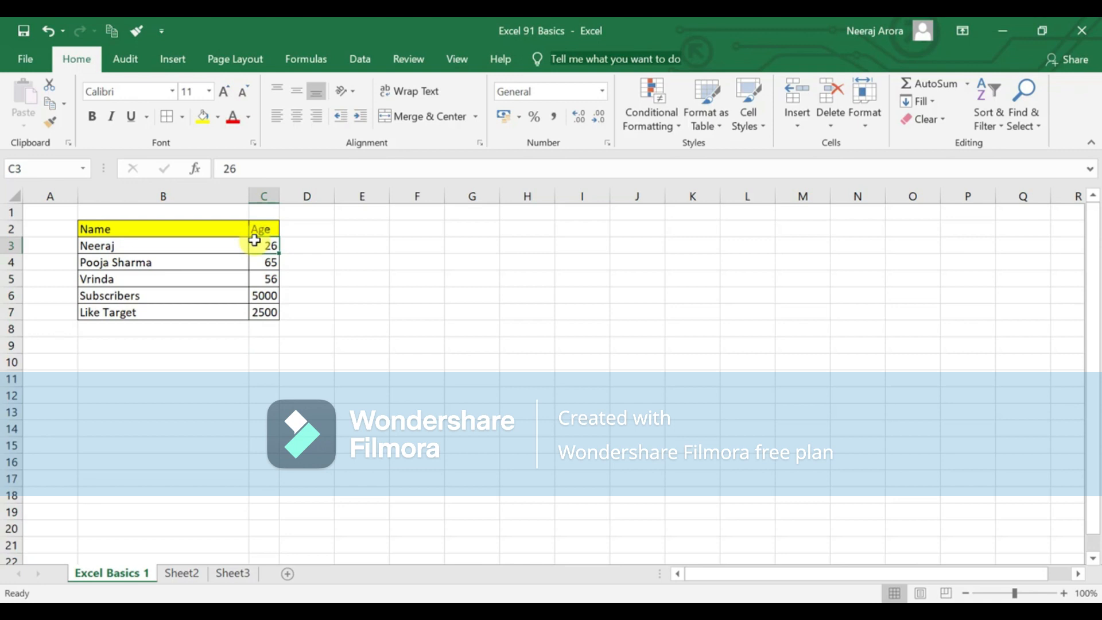
- Enter 67 in the spare cell E3
left_click(271, 258)
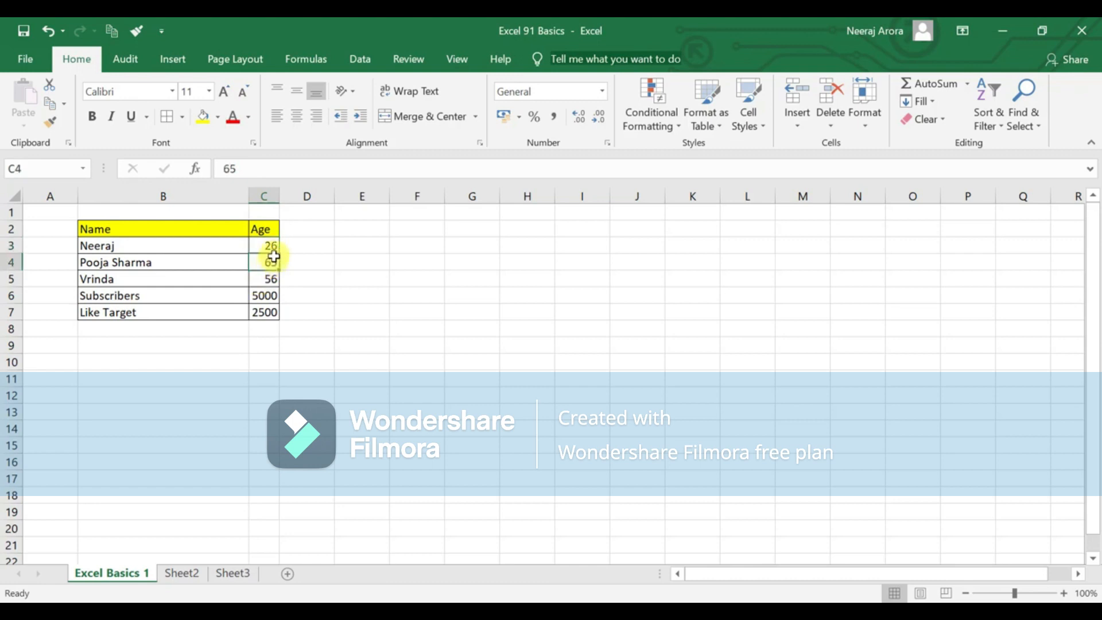
left_click(331, 245)
left_click(364, 246)
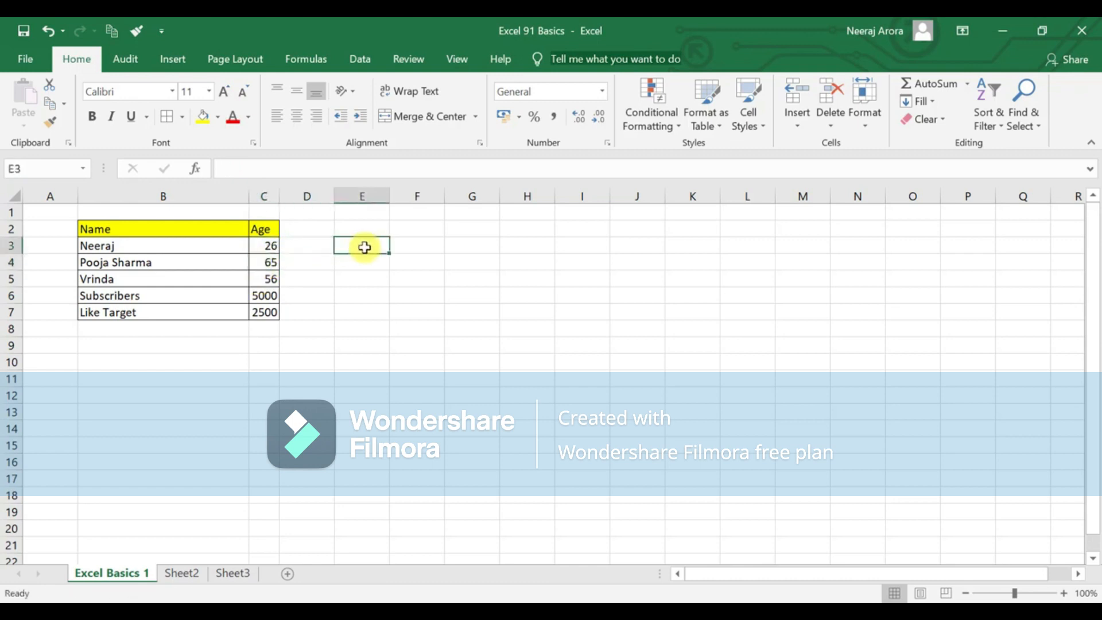
type("67")
key("Return")
- Drag the 67 from E3 onto C3 and confirm replacing the 26
left_click(365, 248)
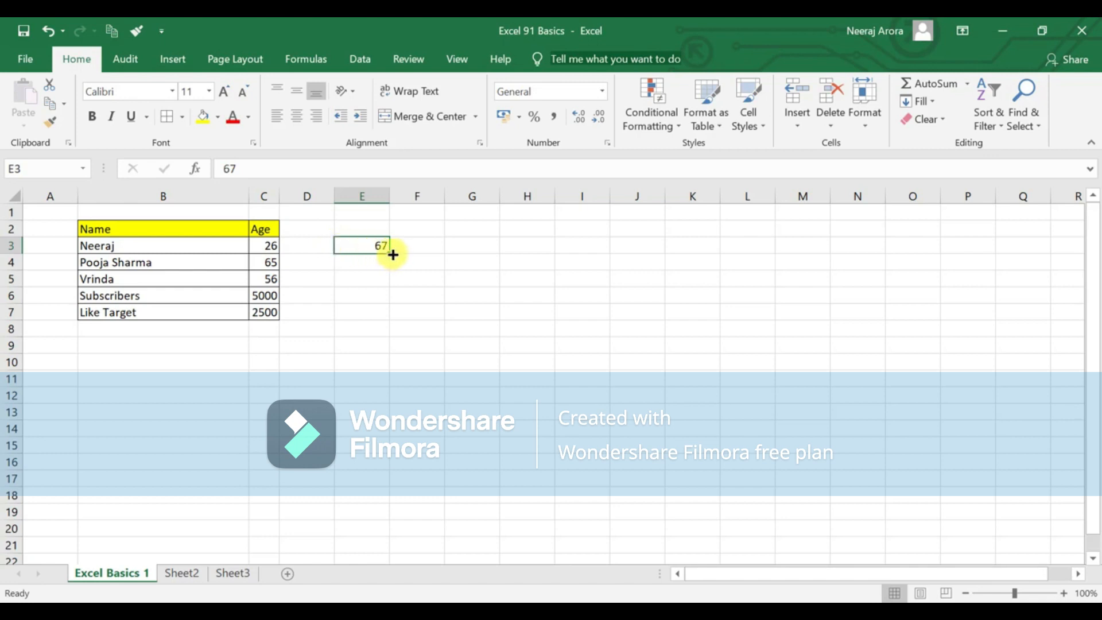
left_click_drag(337, 244, 269, 251)
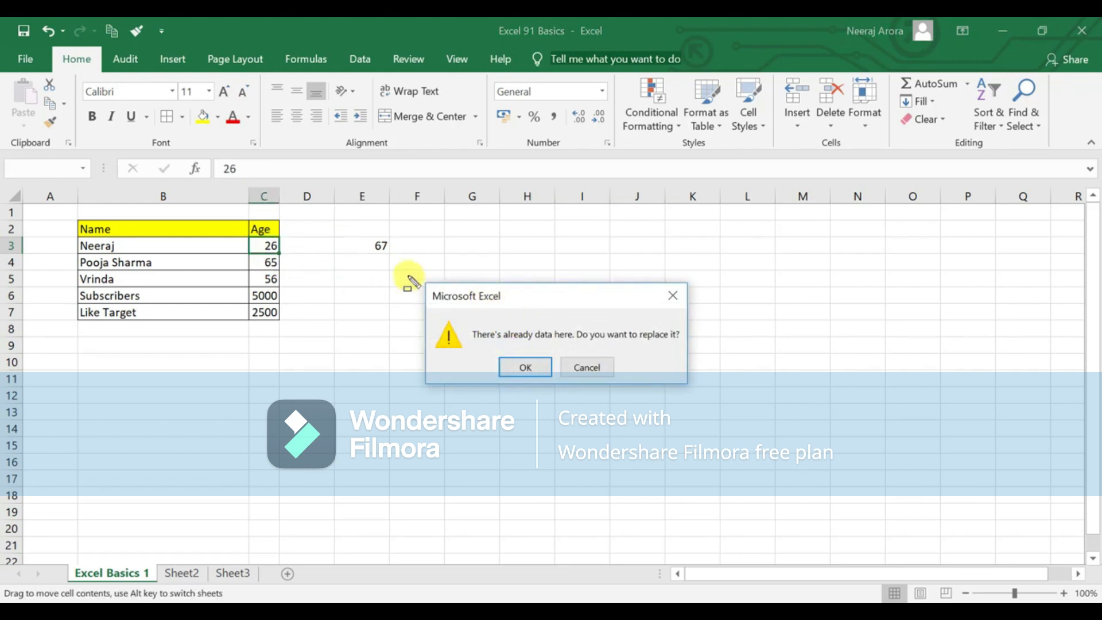
left_click_drag(407, 276, 724, 400)
mouse_move(461, 320)
left_mouse_down()
mouse_move(491, 343)
mouse_move(597, 361)
mouse_move(565, 341)
mouse_move(677, 345)
mouse_move(689, 356)
mouse_move(680, 346)
left_mouse_up()
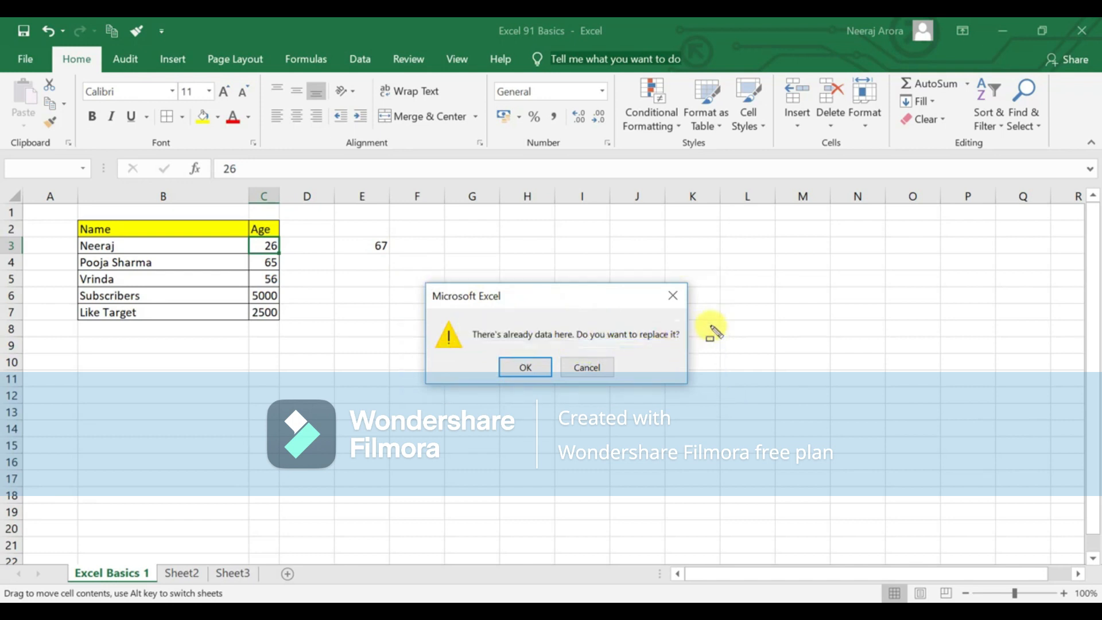
left_click(517, 368)
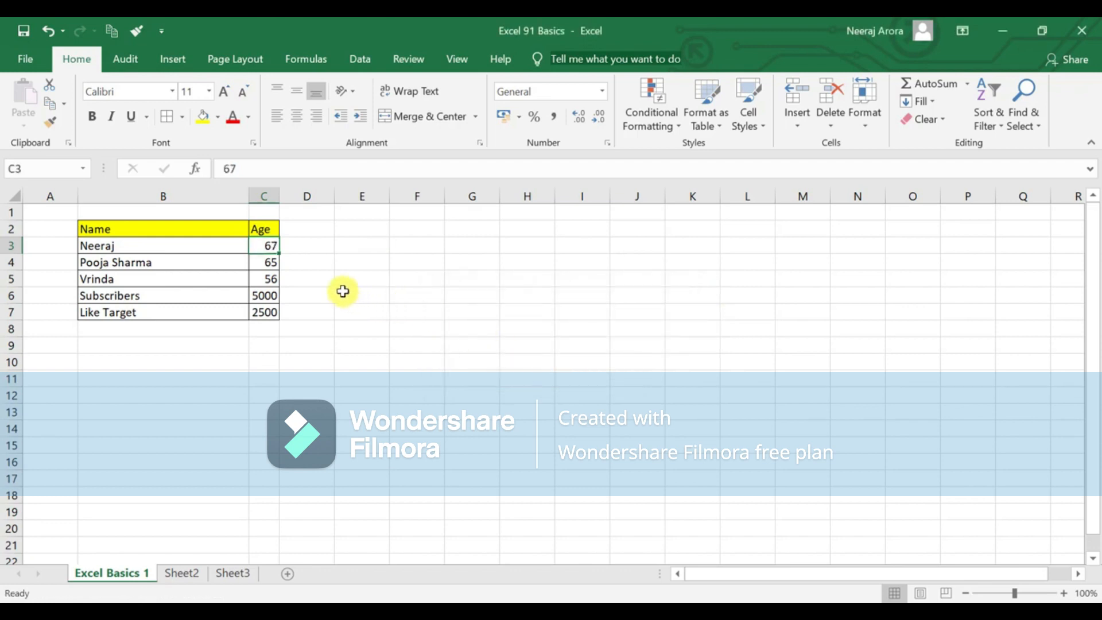
- Undo the move, then drag the 67 from E3 onto C3 again and confirm the overwrite
key("ctrl+z")
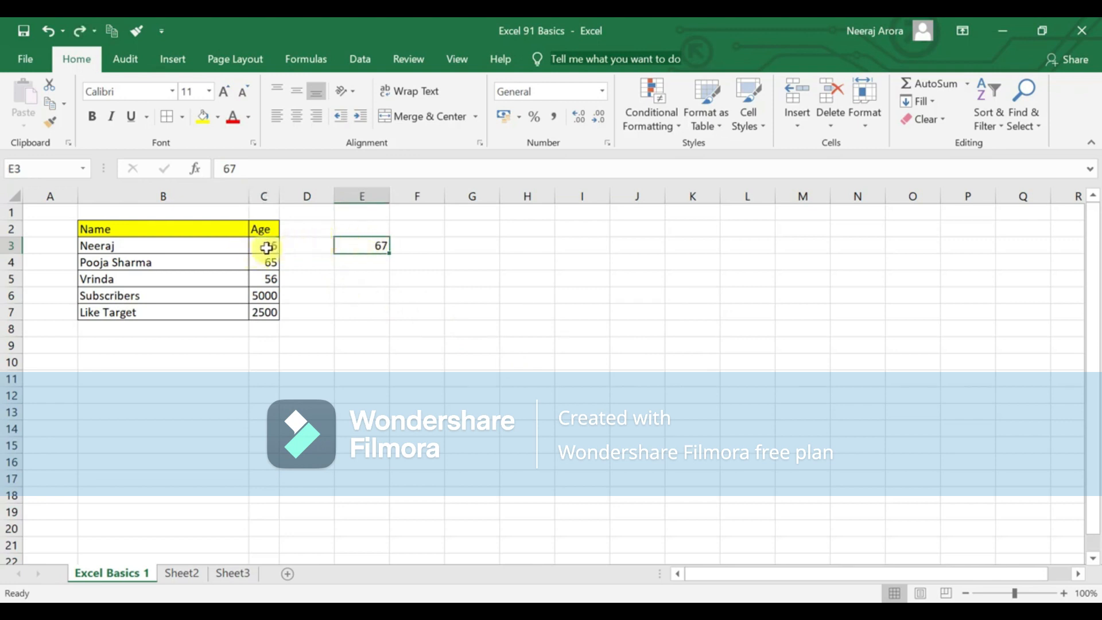
left_click(372, 293)
left_click(377, 249)
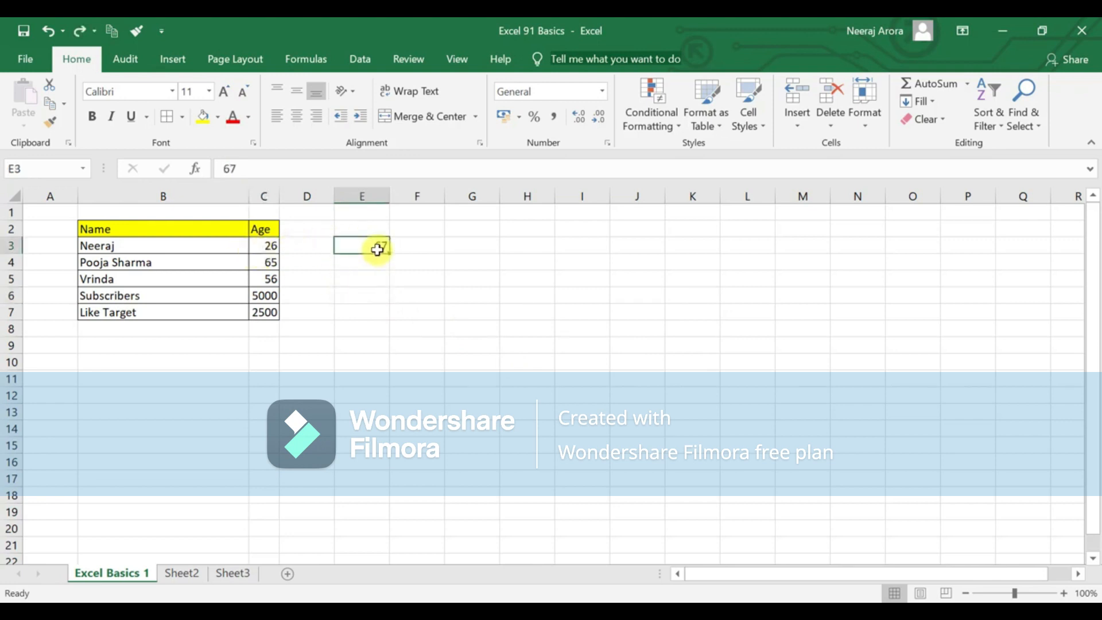
left_click_drag(332, 246, 271, 252)
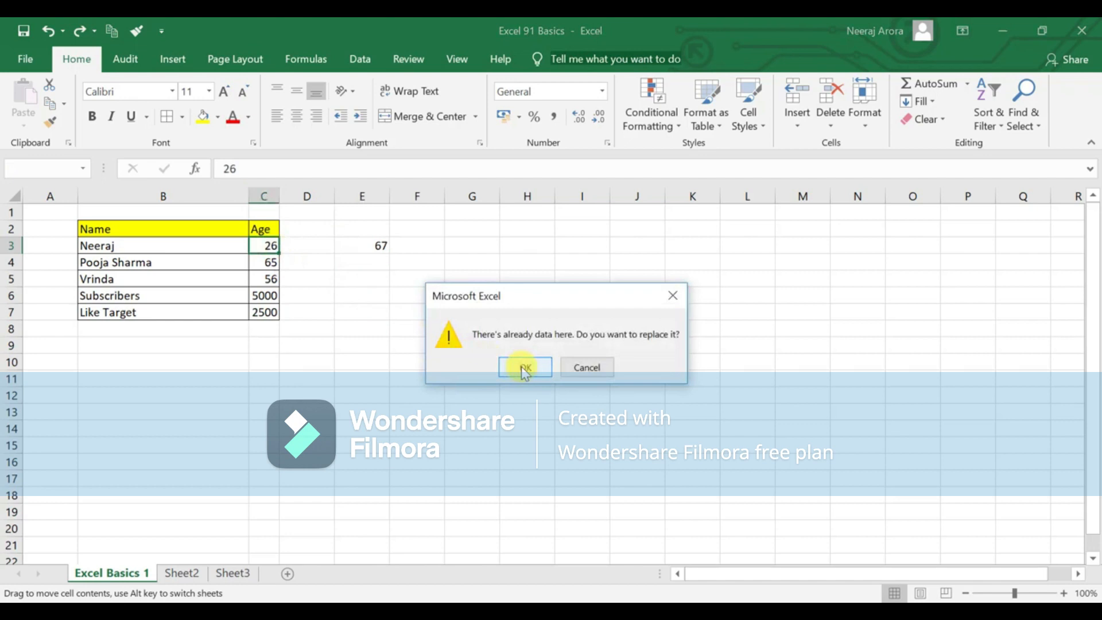
left_click(525, 367)
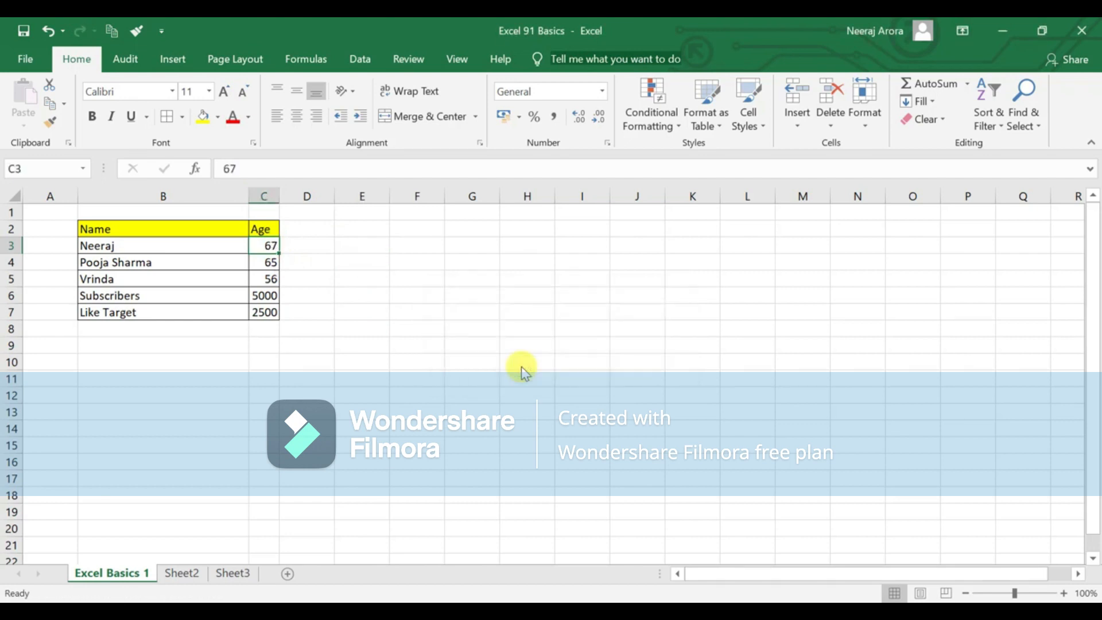
- Undo again so C3 shows 26, and delete the stray 67 from E3
key("ctrl+z")
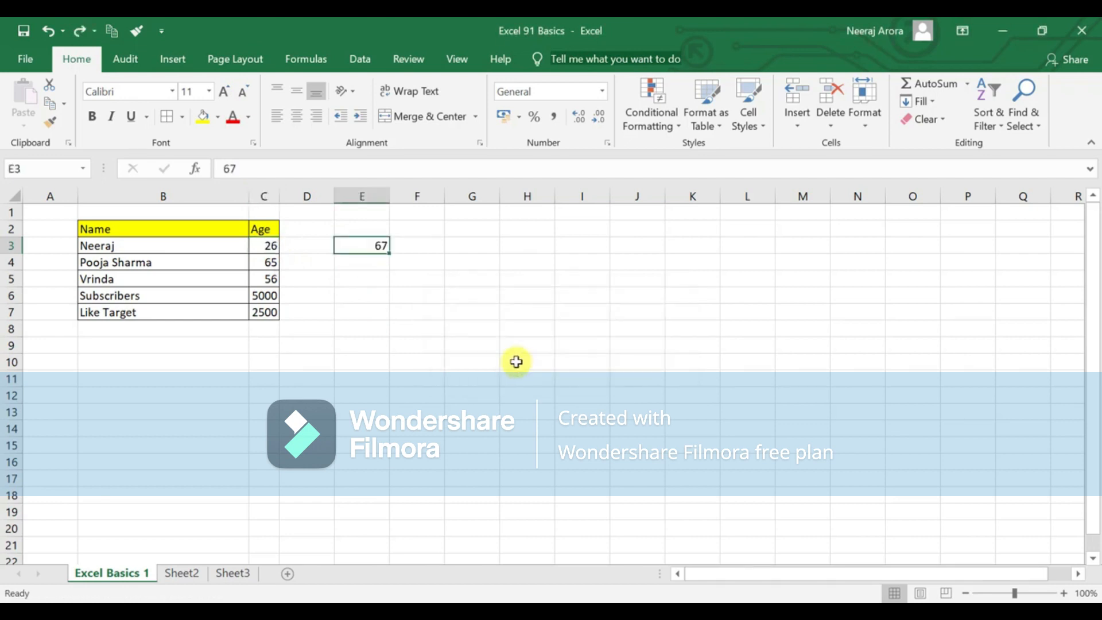
left_click(513, 361)
left_click(376, 253)
key("Delete")
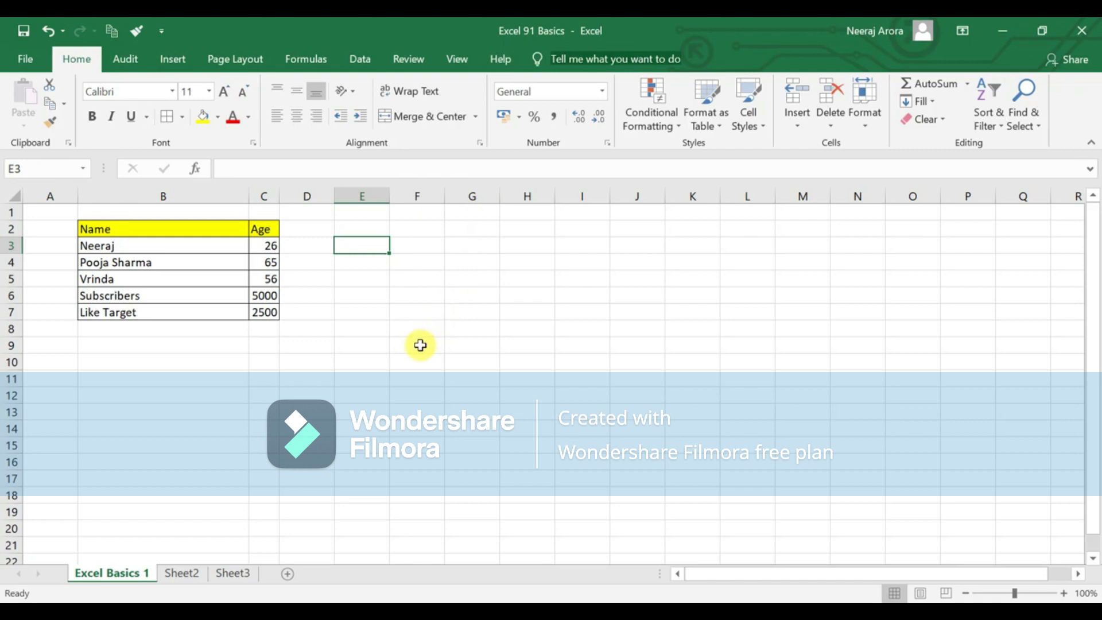
- Replace the first person's age in C3 with 32
mouse_move(491, 600)
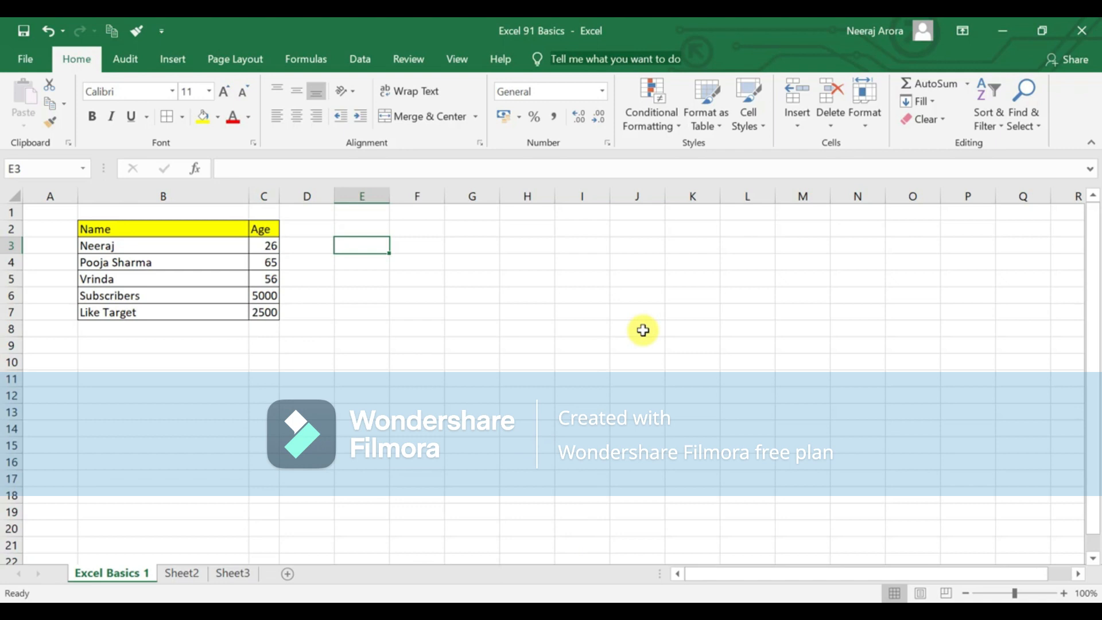
key("alt+Tab")
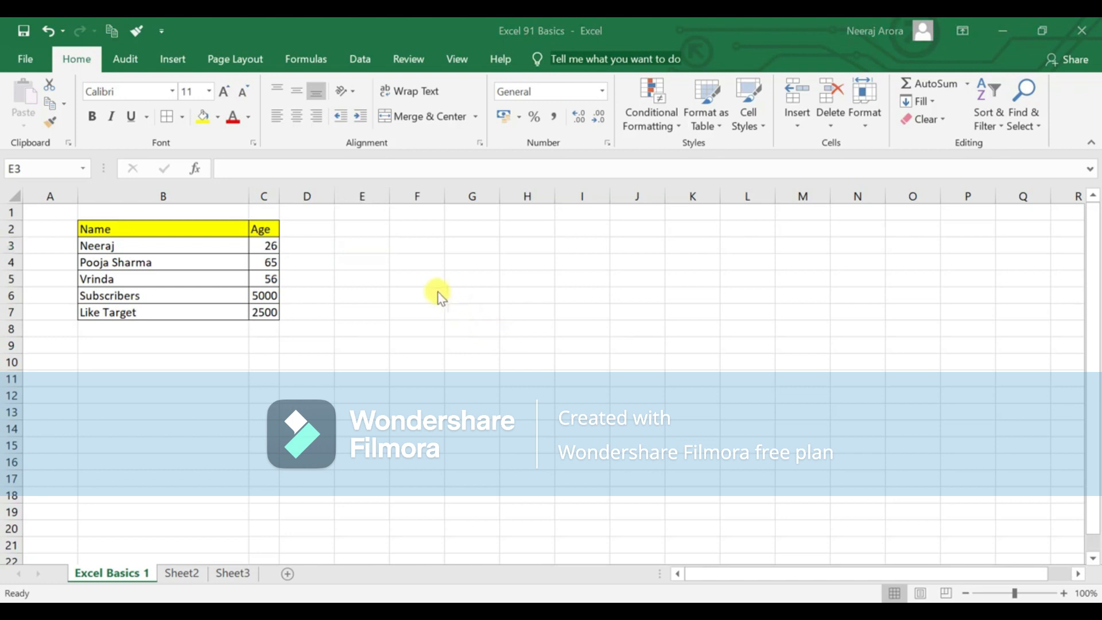
key("alt+Tab")
left_click(217, 245)
left_click(272, 250)
type("32")
key("Return")
left_click(403, 250)
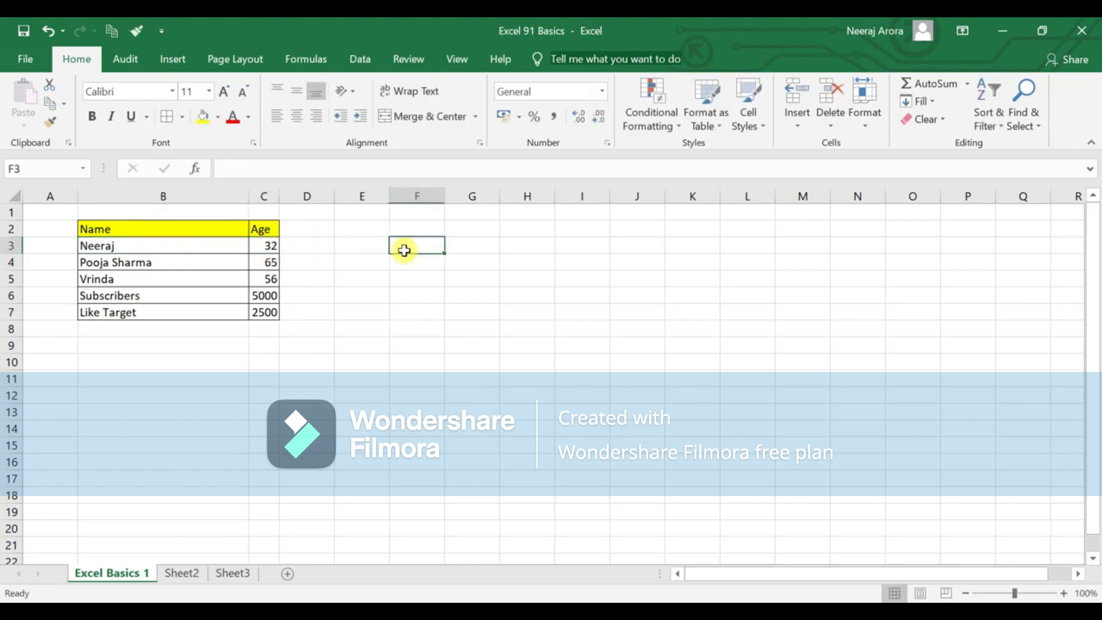
- Enter a new person's name in F3 and the age 18 in G3
type("Saniya")
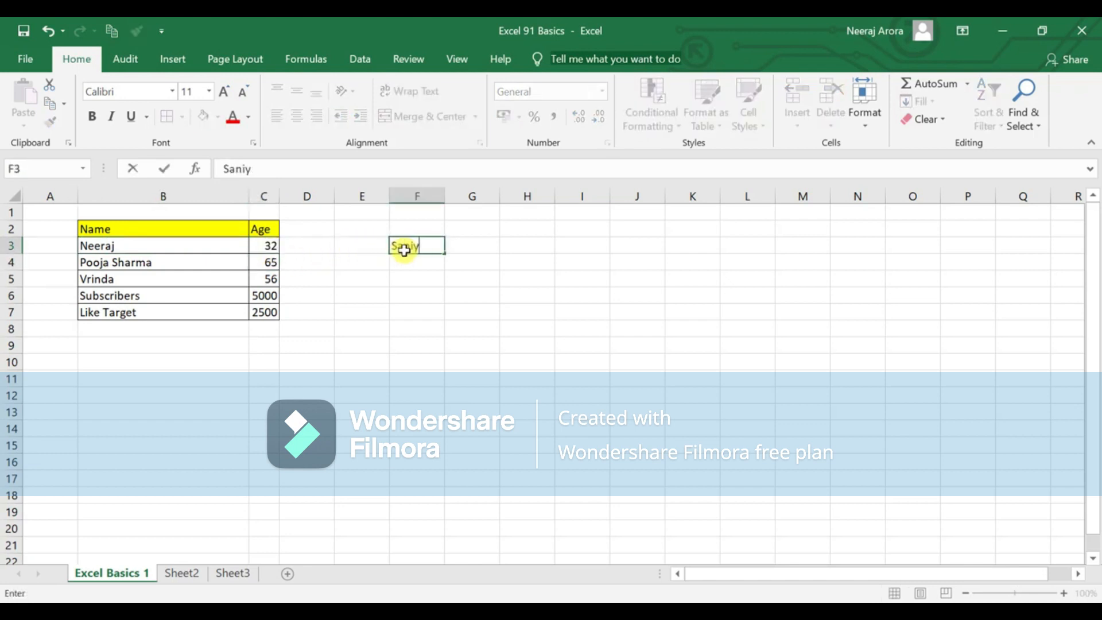
key("Up")
key("Right")
key("Down")
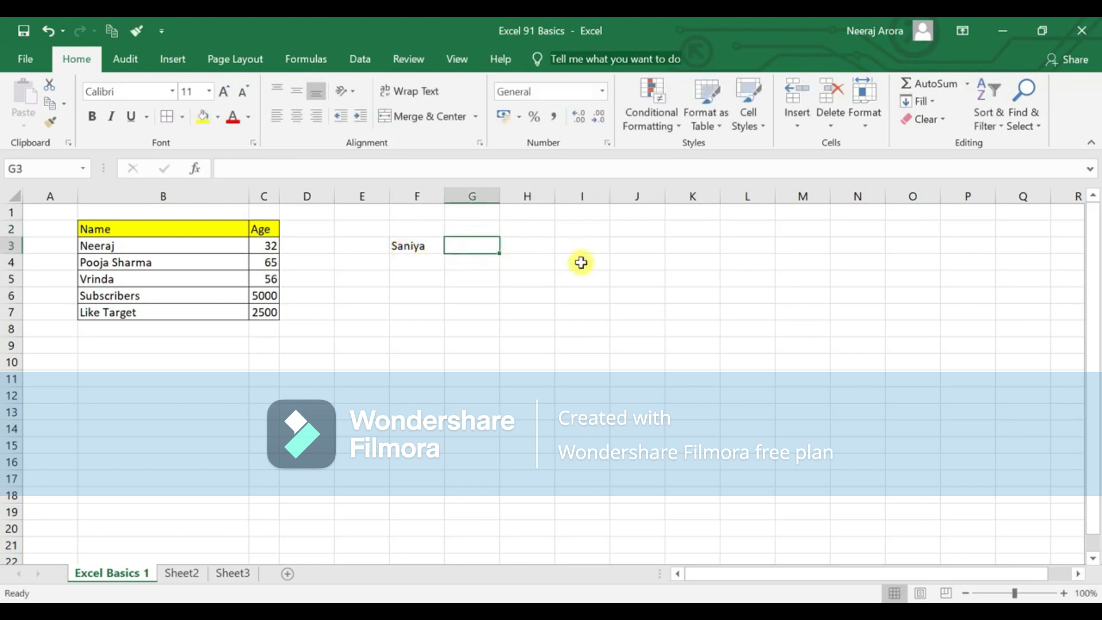
type("18")
key("Return")
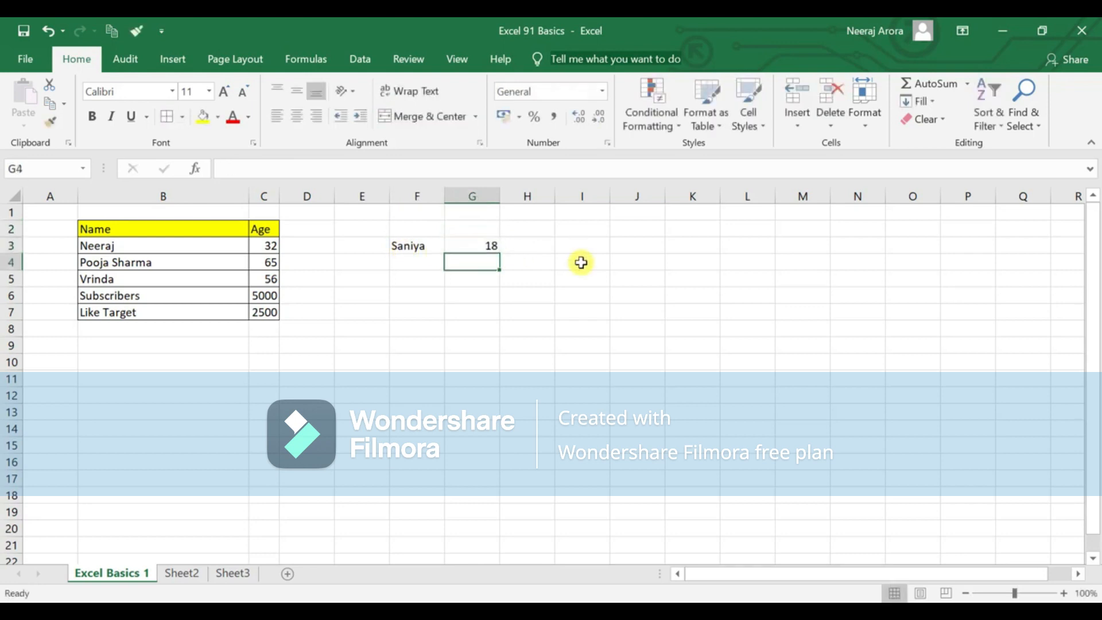
- Trial-move F3:G3 onto the table's first row, then undo it so the entry stays beside the table
left_click(425, 247)
left_click_drag(425, 247, 491, 247)
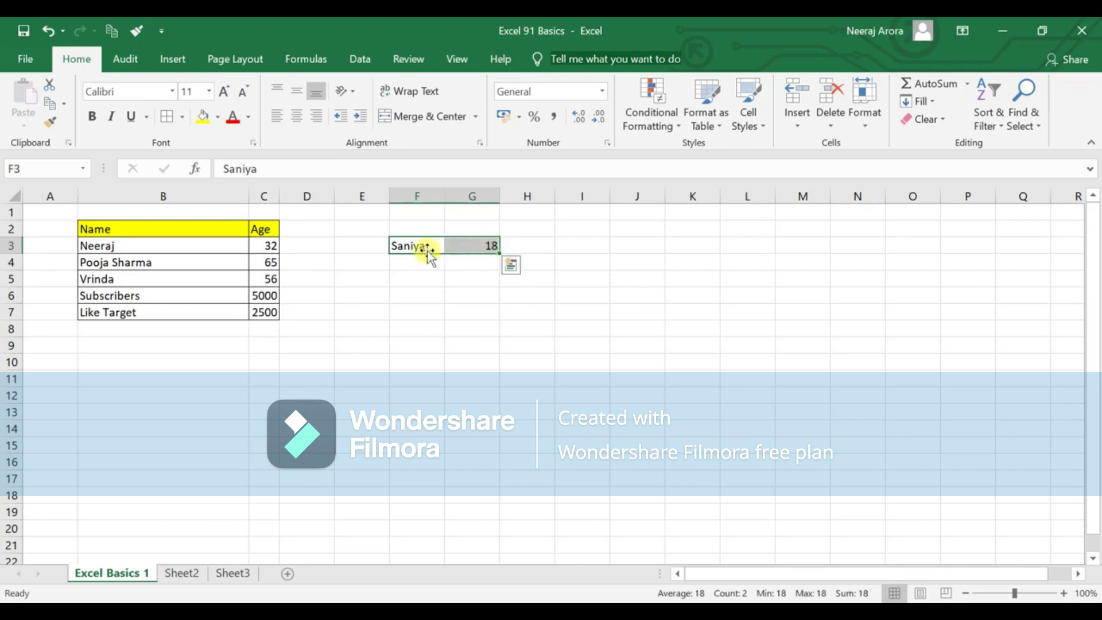
left_click_drag(398, 254, 173, 247)
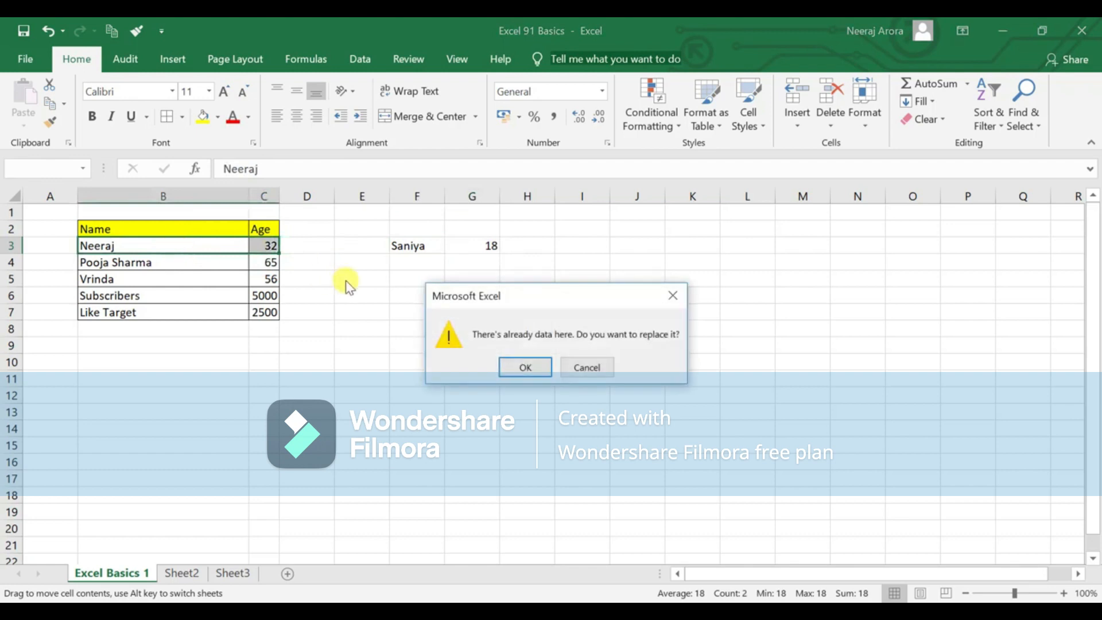
left_click(525, 368)
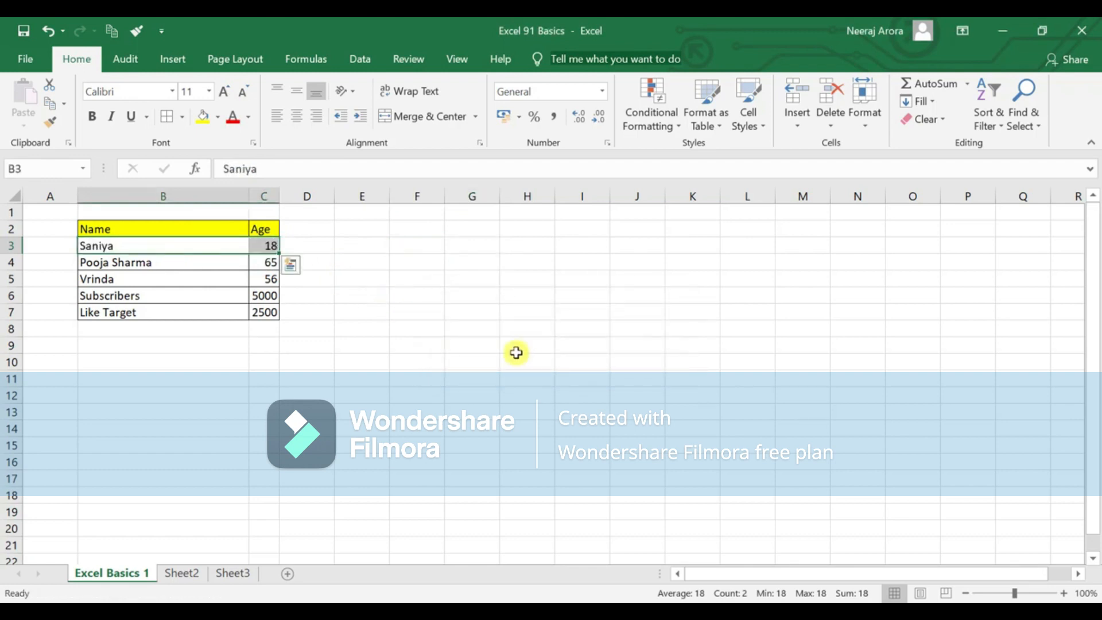
key("ctrl+z")
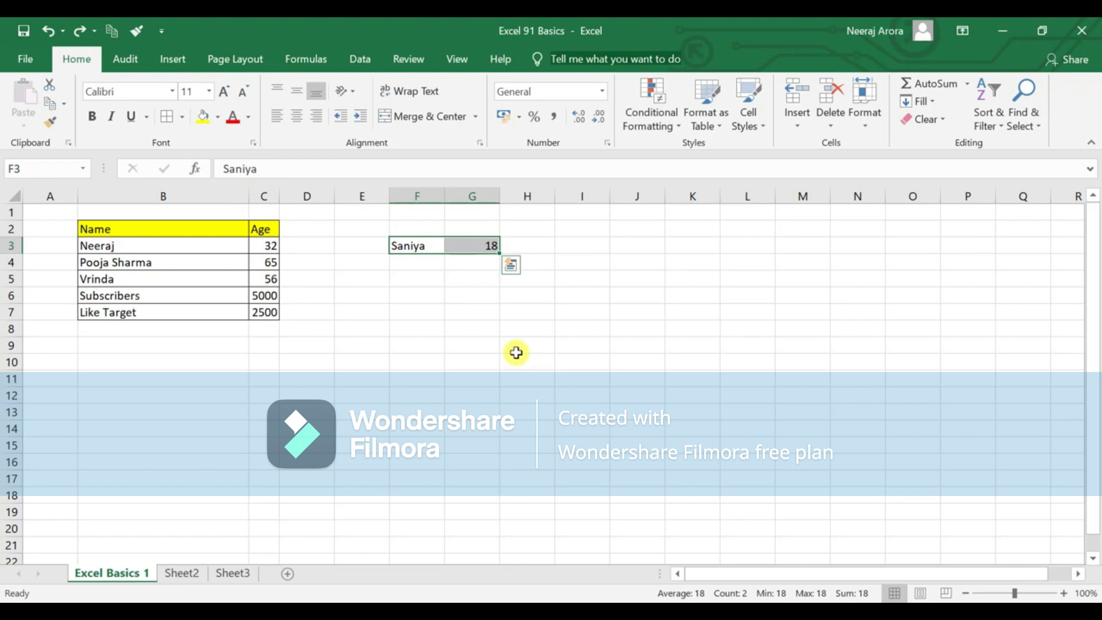
left_click(431, 331)
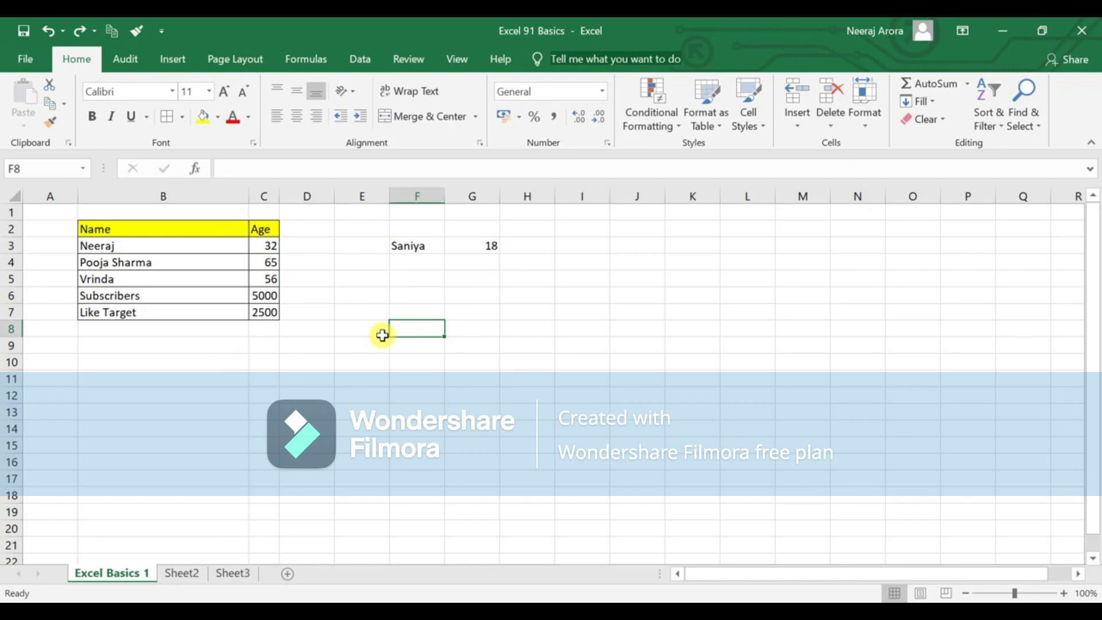
- Enter a name in F8, clearing and retyping it once
type("Modi Ji")
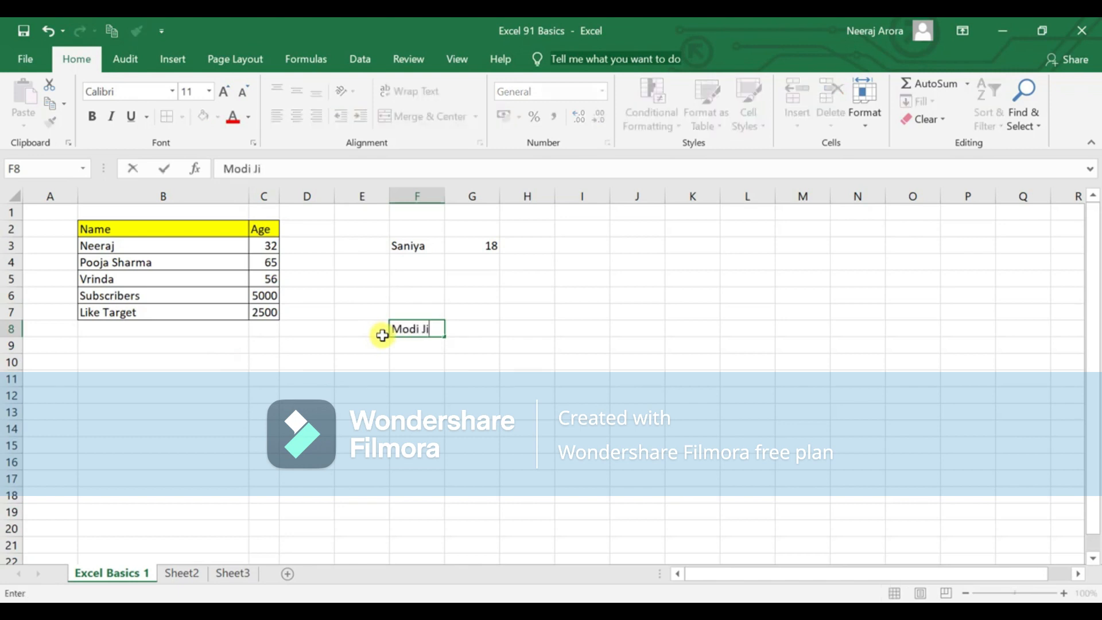
key("Return")
left_click(418, 332)
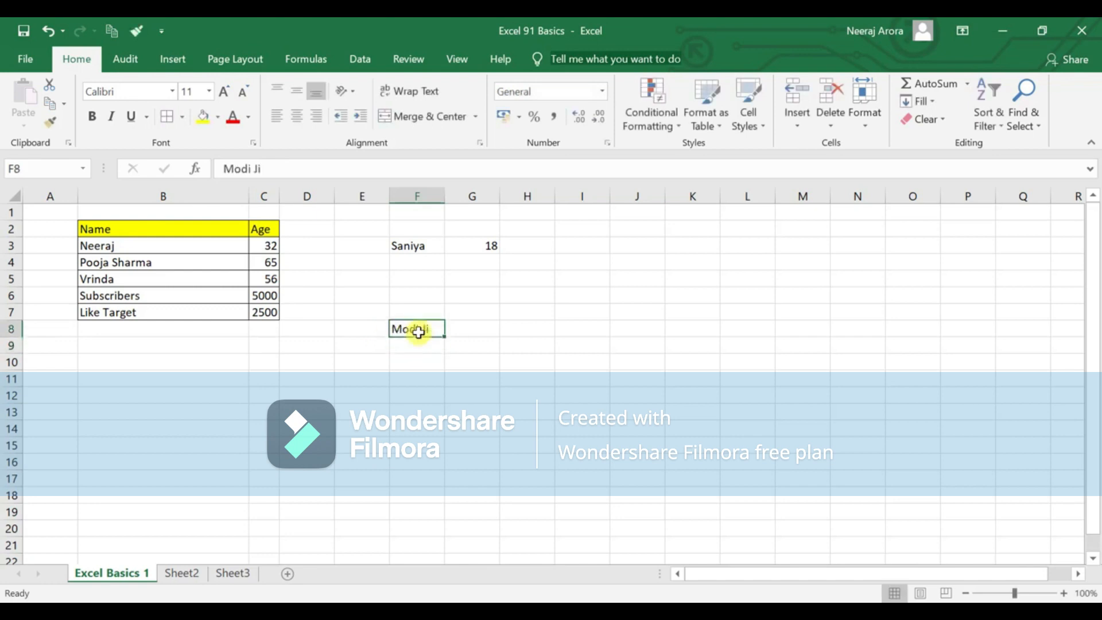
key("Delete")
type("Modi Ji")
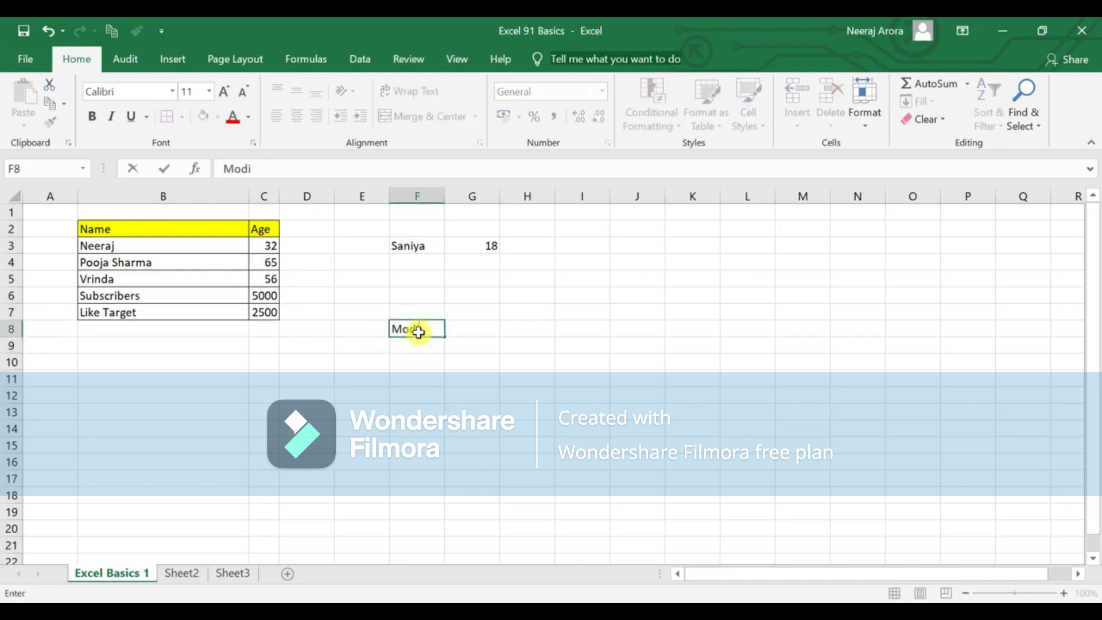
key("Return")
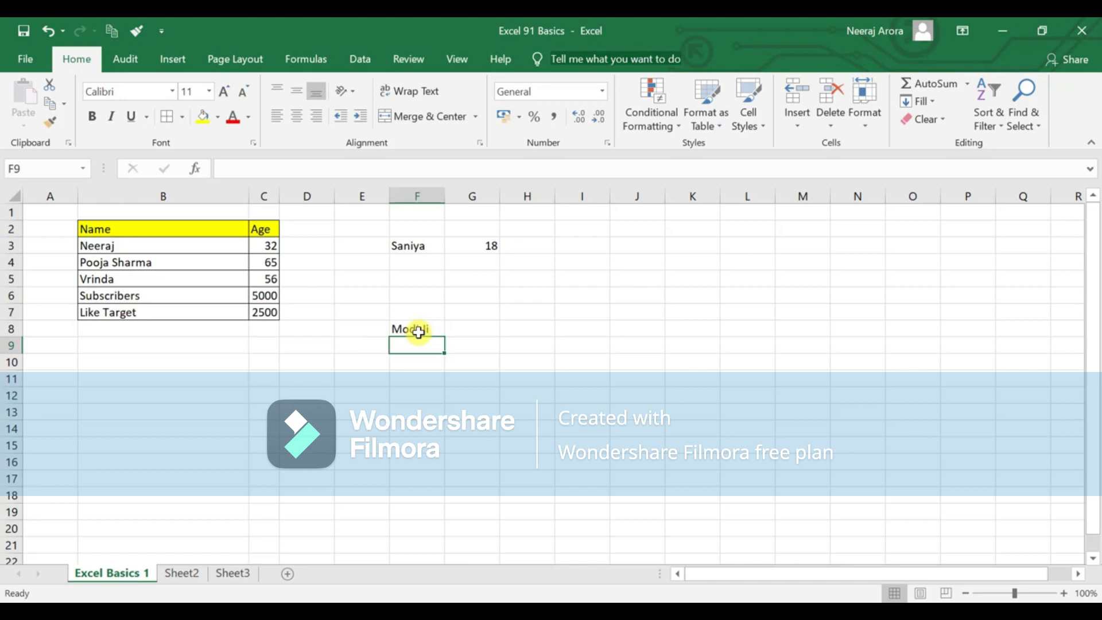
- Try in-place edits of F8's text, cancelling each with Esc so the name is unchanged
left_click(418, 332)
key("F2")
key("BackSpace")
key("BackSpace")
type("ji")
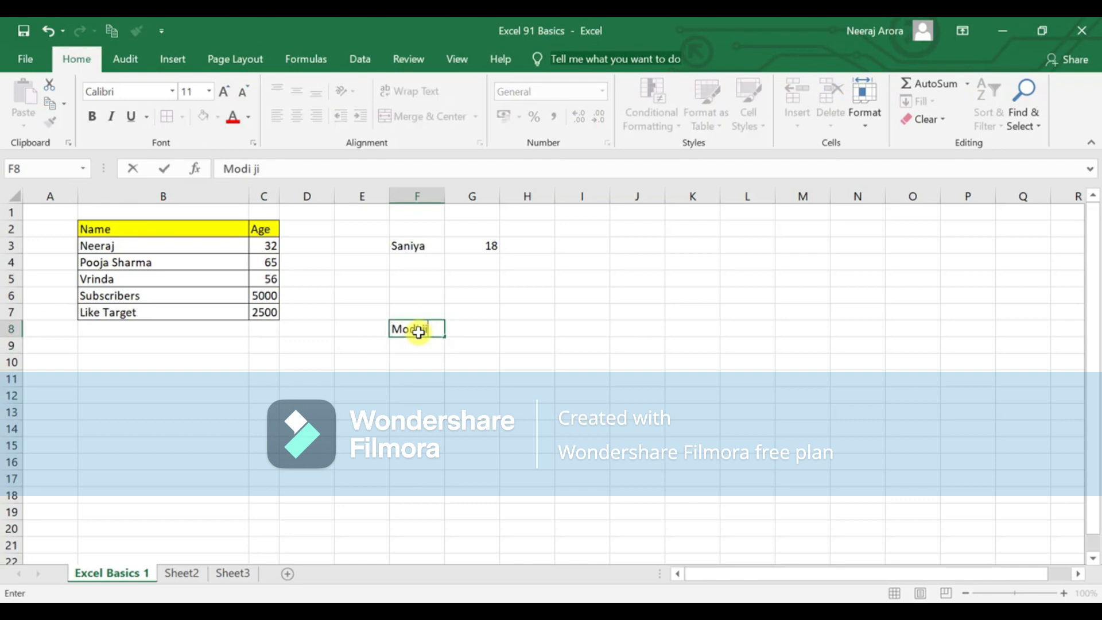
key("Escape")
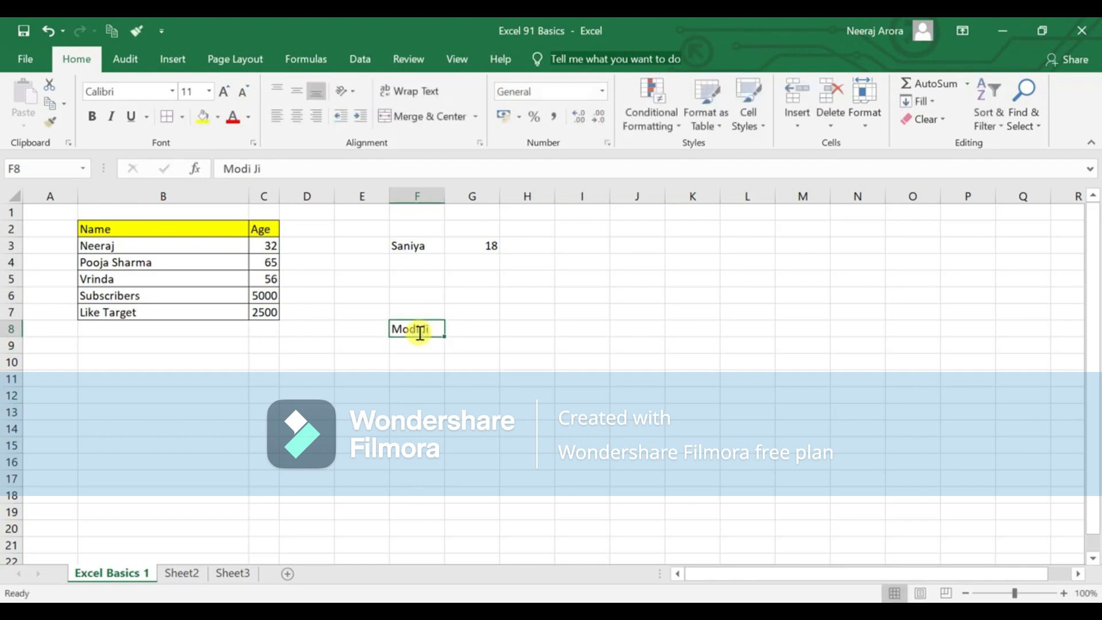
key("Escape")
double_click(425, 328)
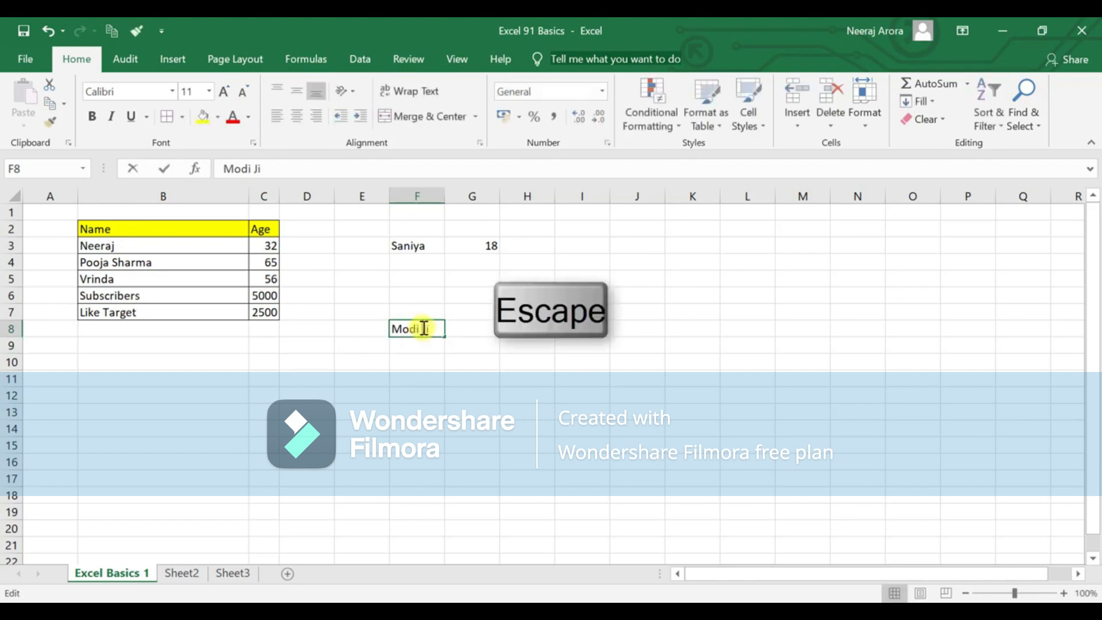
key("BackSpace")
key("BackSpace")
key("BackSpace")
key("BackSpace")
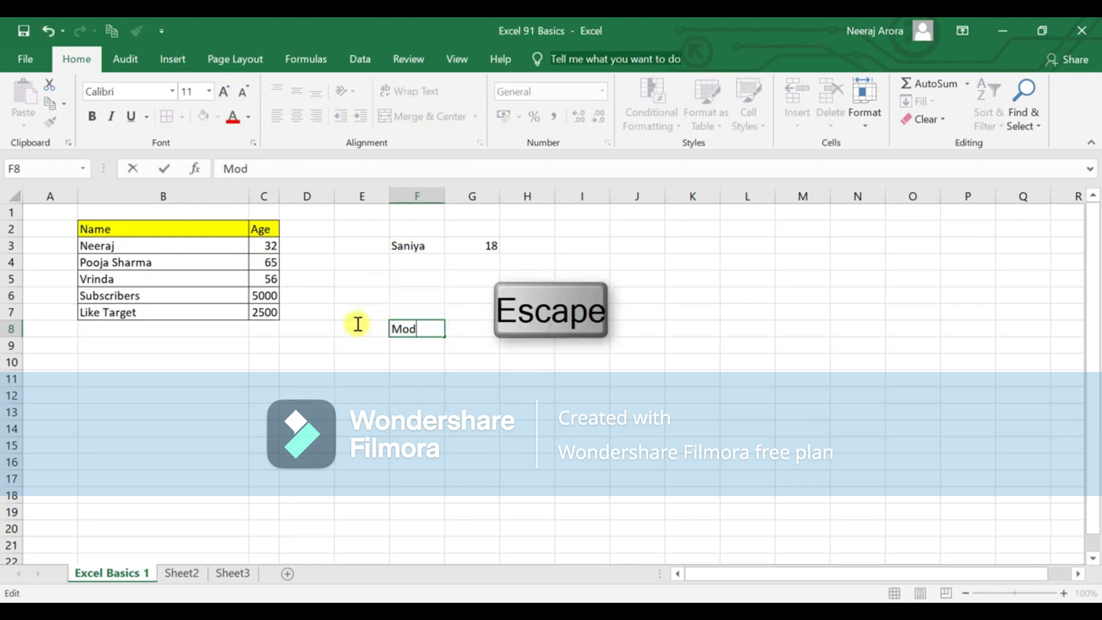
key("Escape")
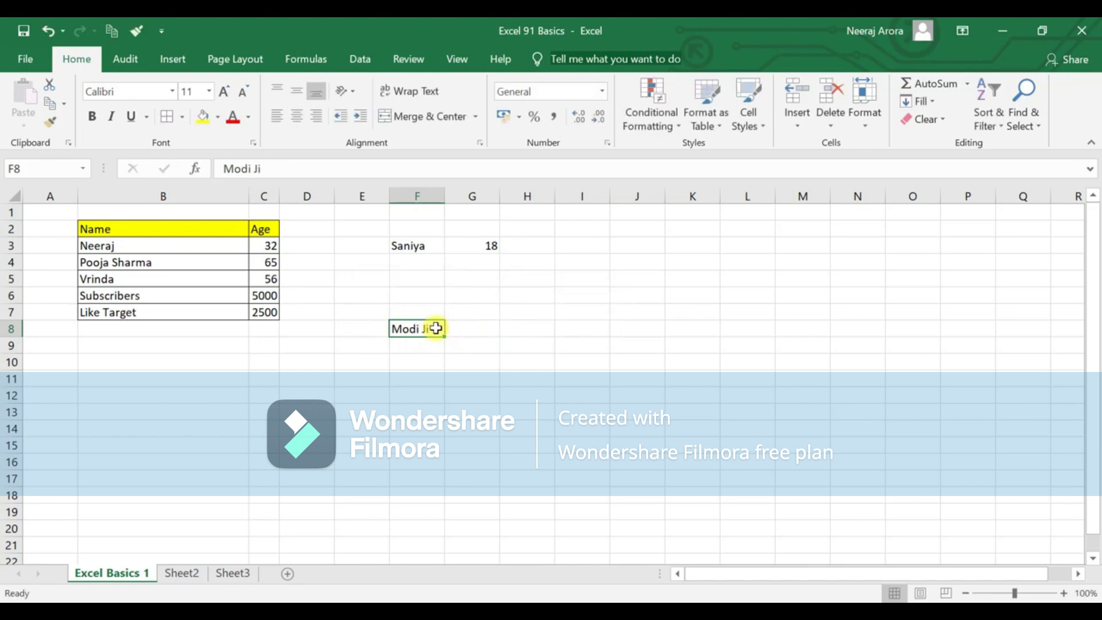
- Type two replacement names over F8 and cancel both, keeping the original name
type("Ra")
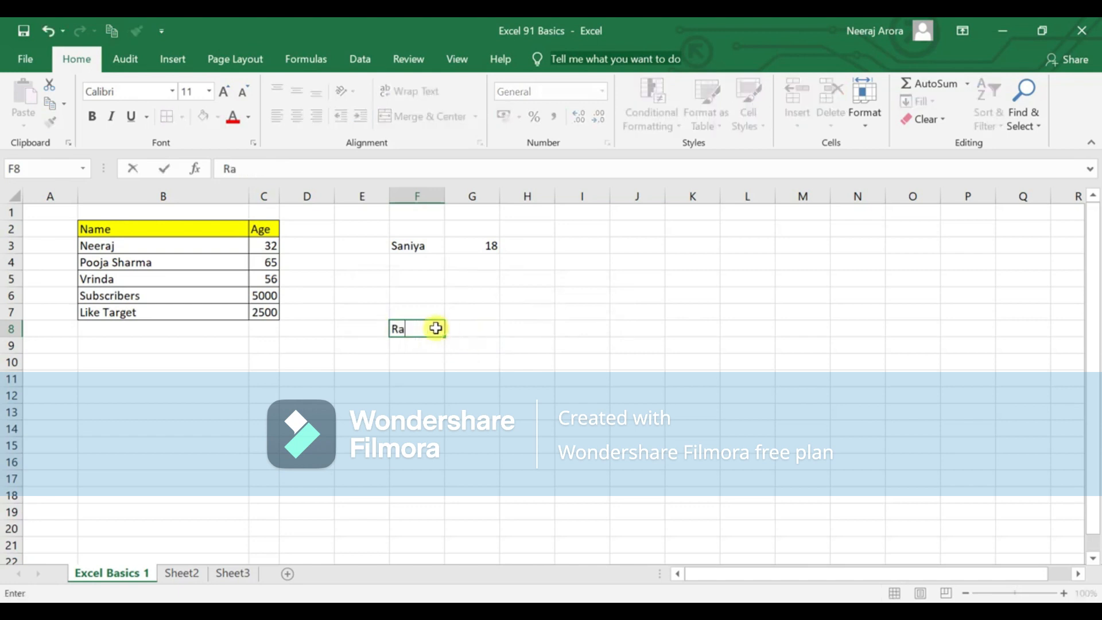
type("hul")
key("Escape")
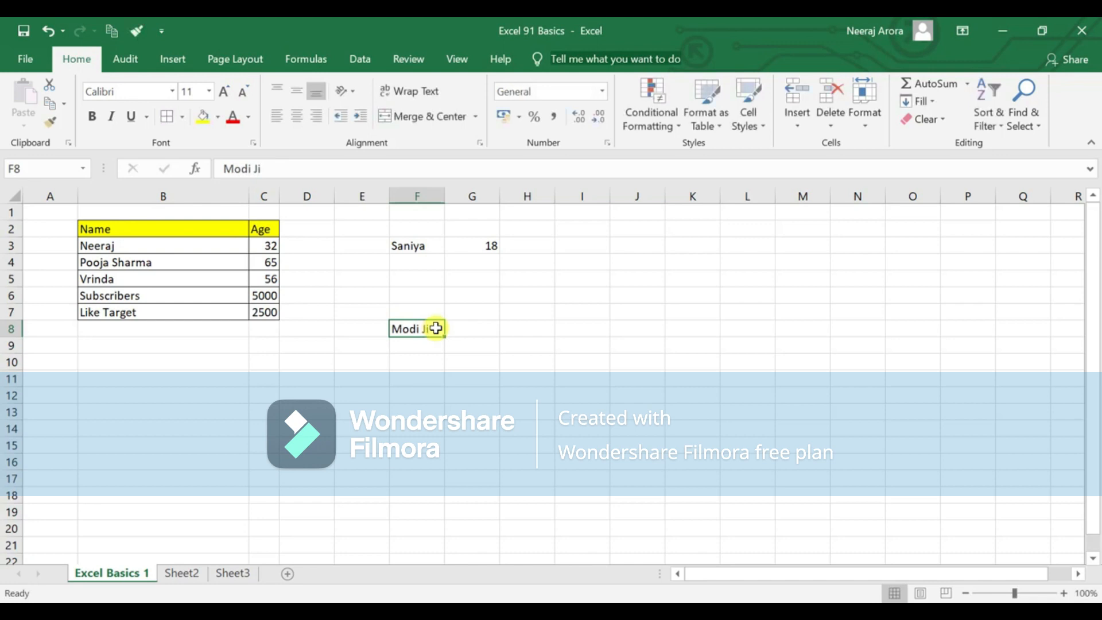
type("rahul")
key("Escape")
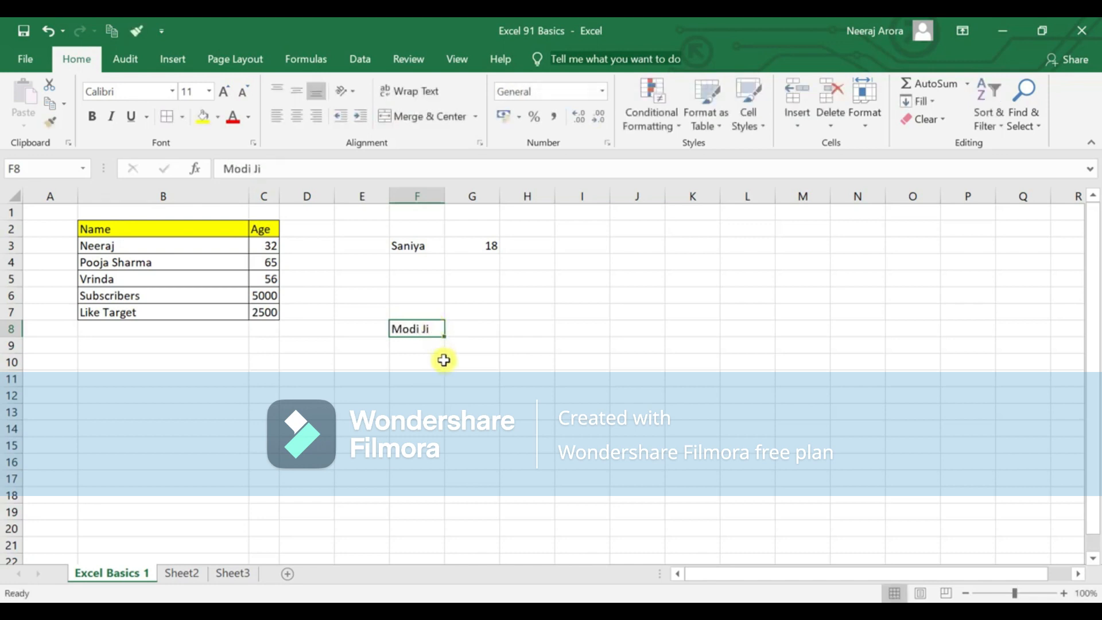
left_click(440, 347)
left_click(437, 328)
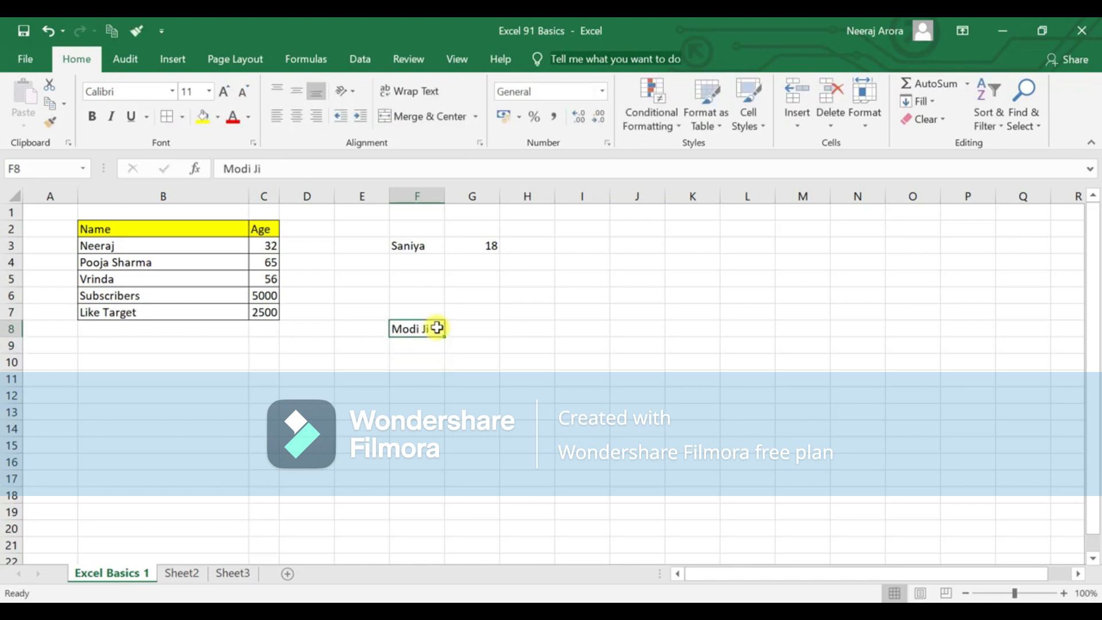
- Enter a second name ending in 'Ji' in G8, replacing an earlier mistaken entry
left_click(482, 333)
type("Modi")
key("Escape")
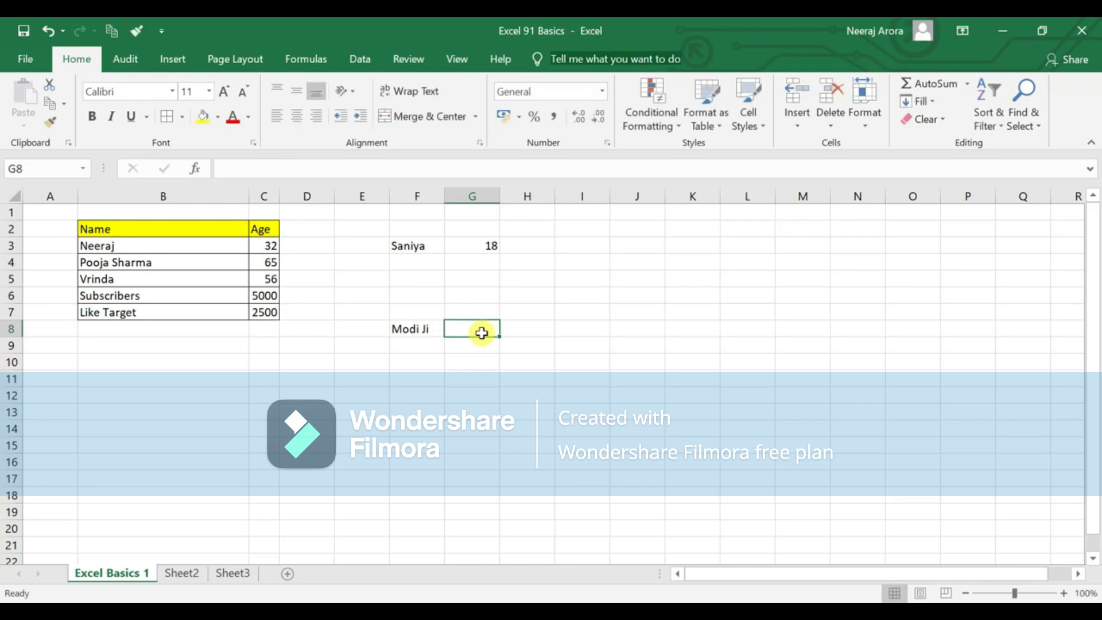
type("Modi JI")
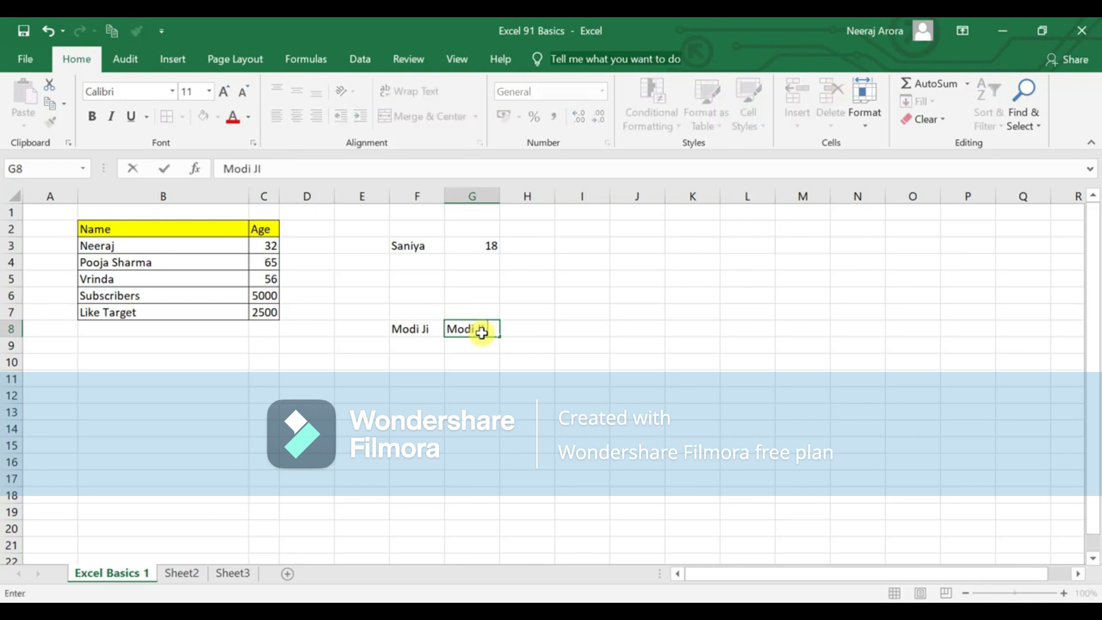
key("Return")
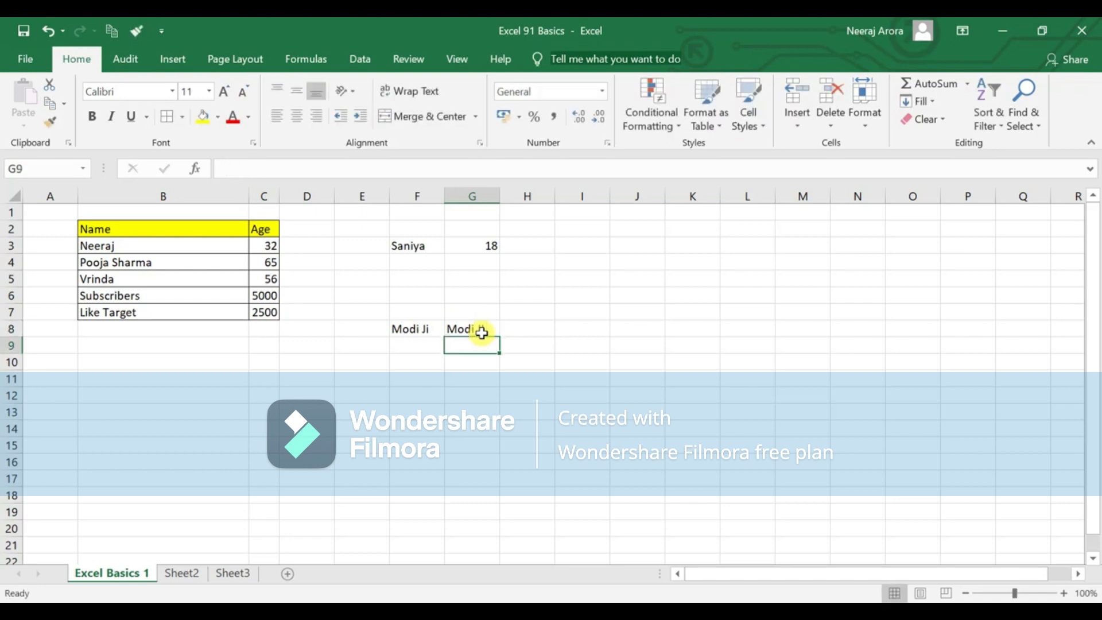
left_click(482, 333)
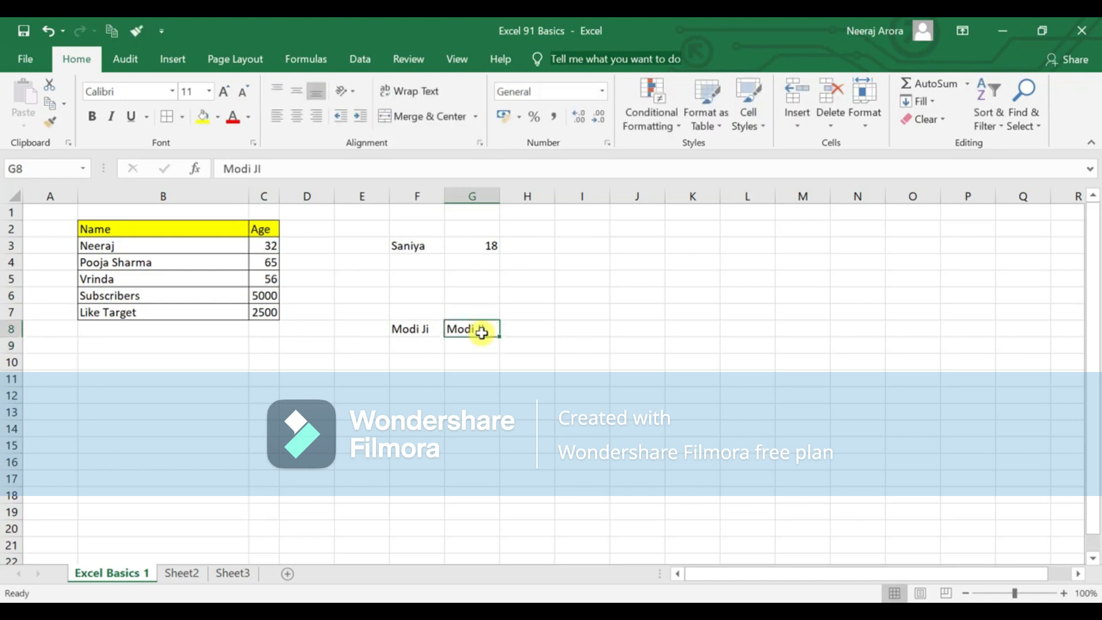
type("M")
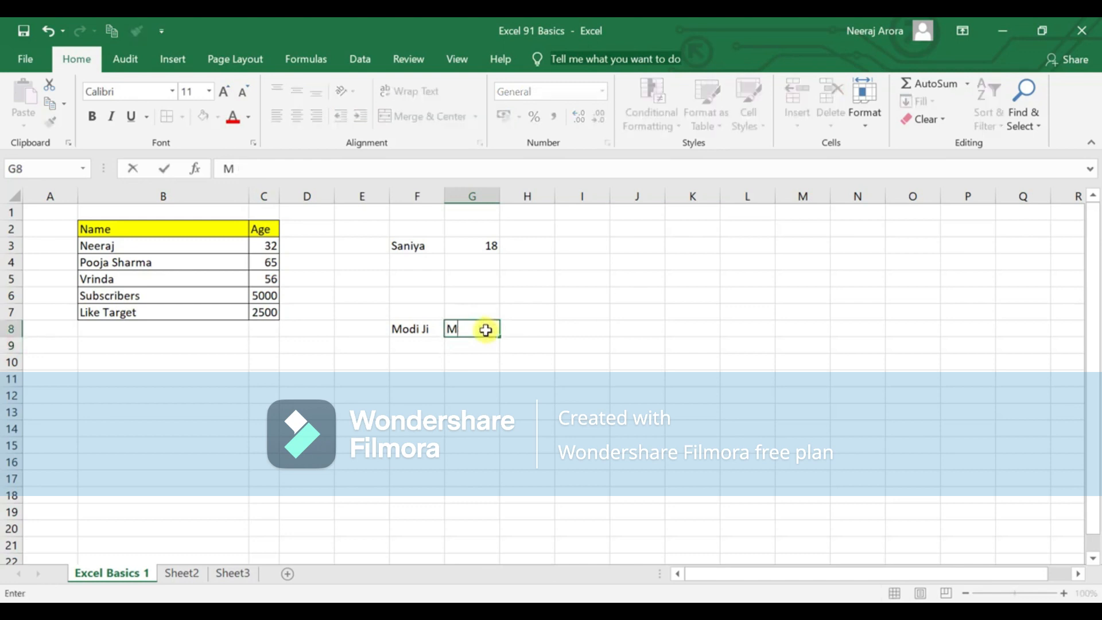
key("BackSpace")
type("Sonia JI")
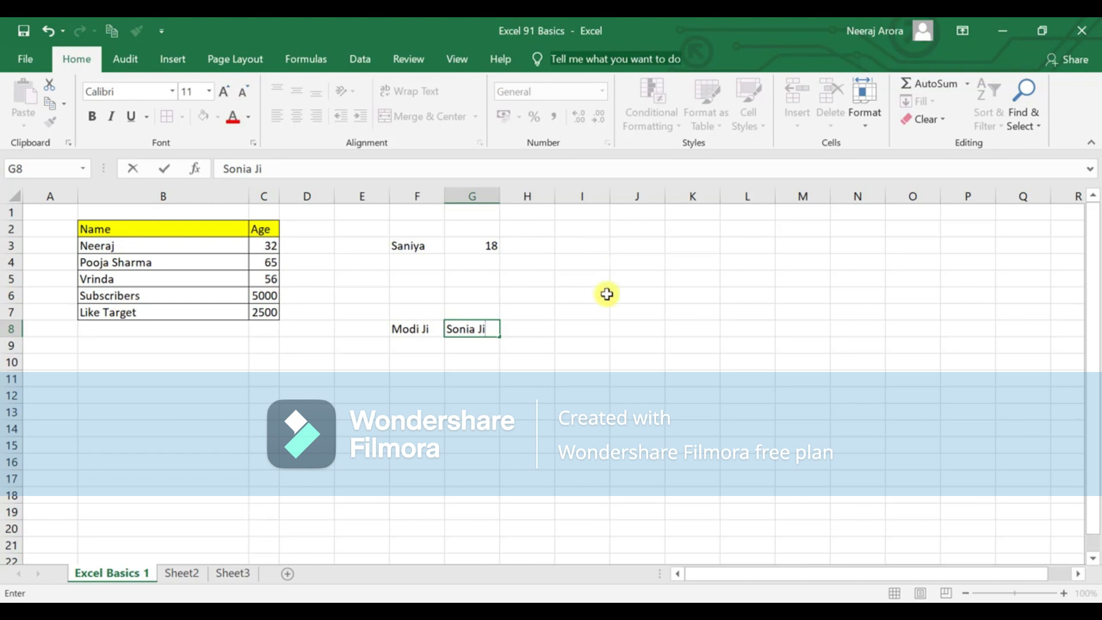
left_click(613, 344)
- Re-enter the G8 name and add a third name ending in 'Ji' in G9
left_click(470, 334)
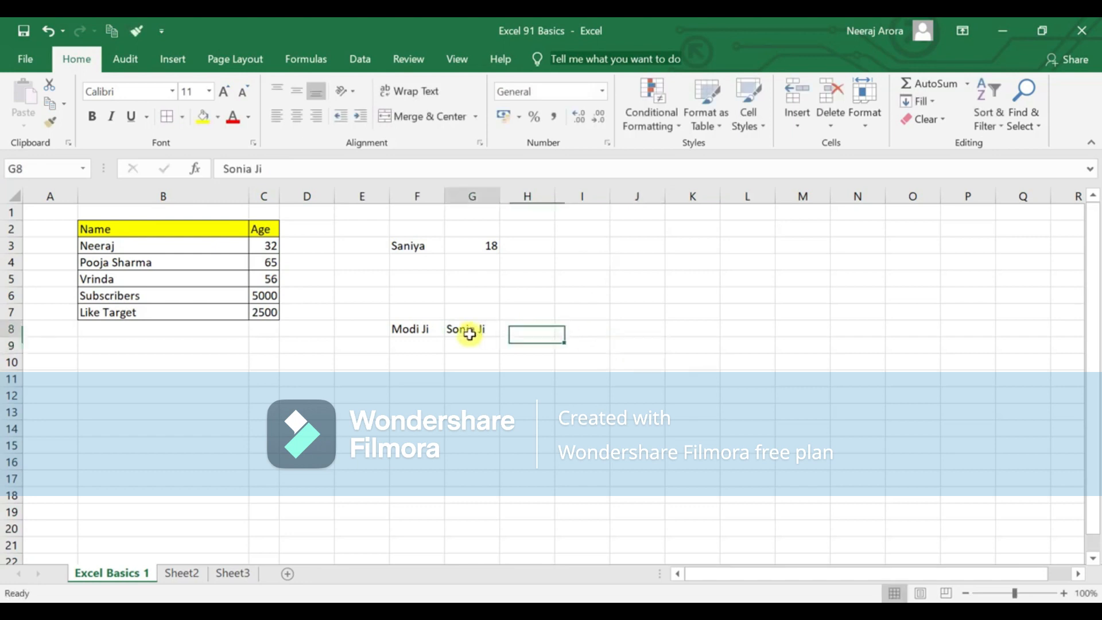
type("Soni")
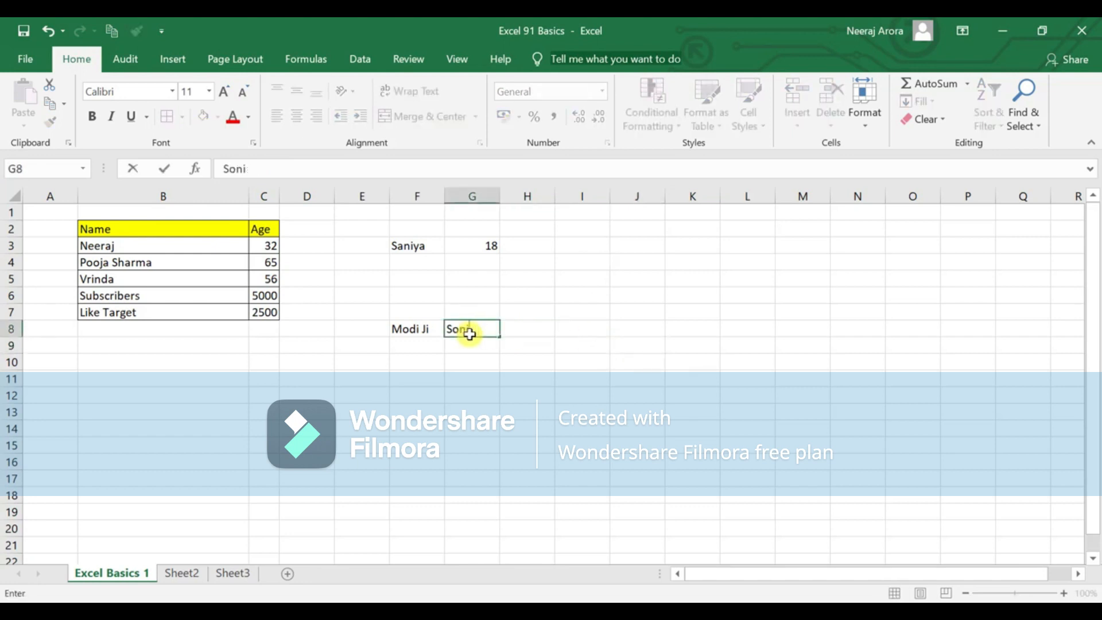
type("a Ji")
key("Return")
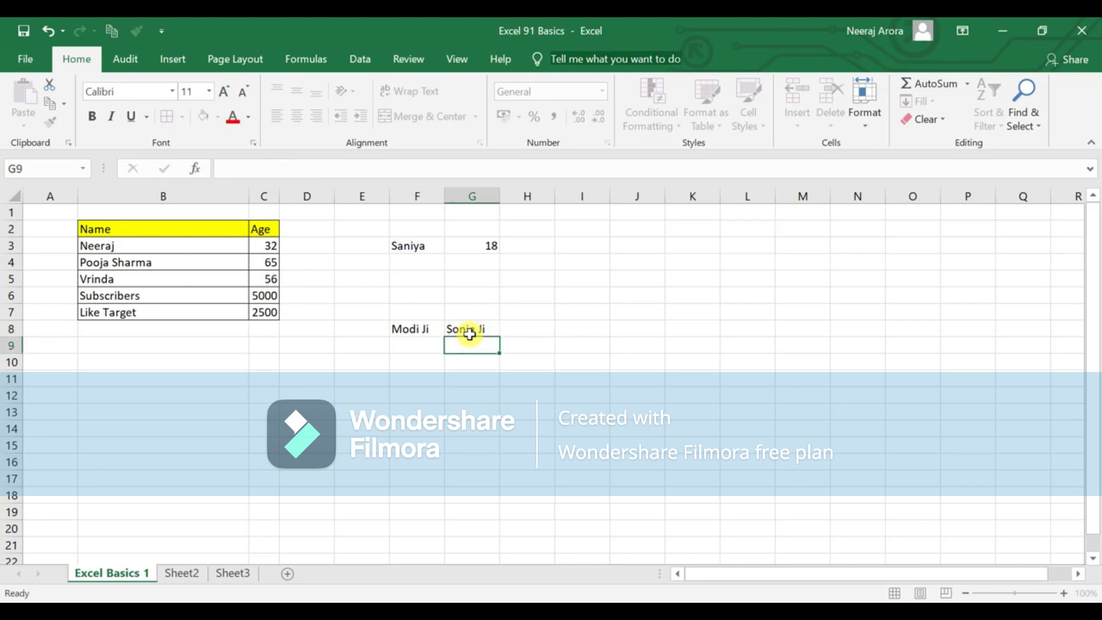
type("Rahul ")
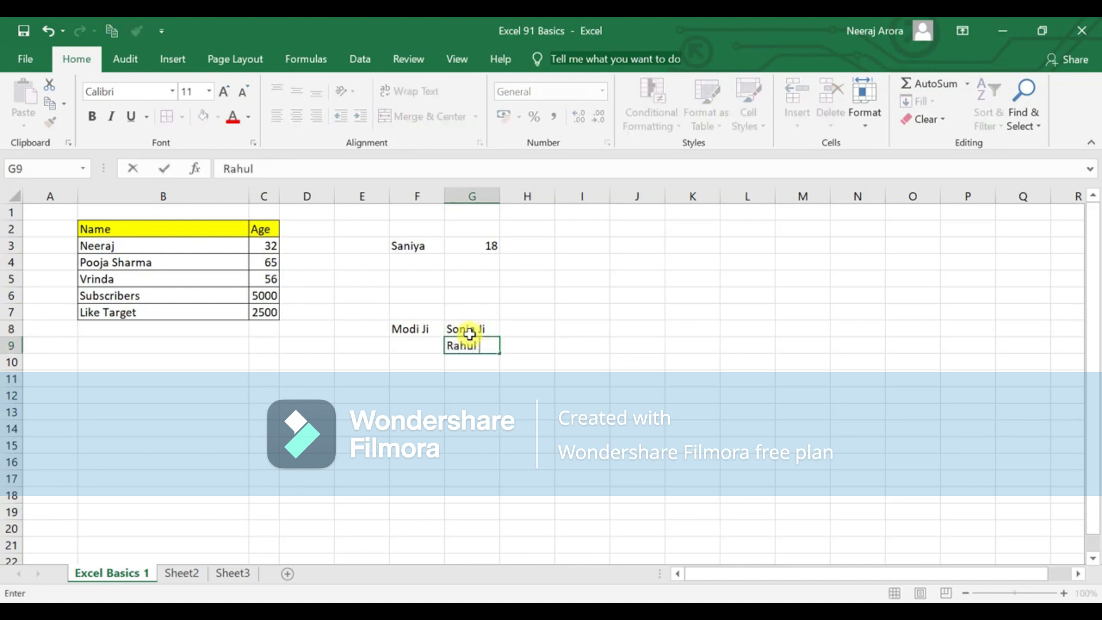
type("Ji")
key("Tab")
key("Return")
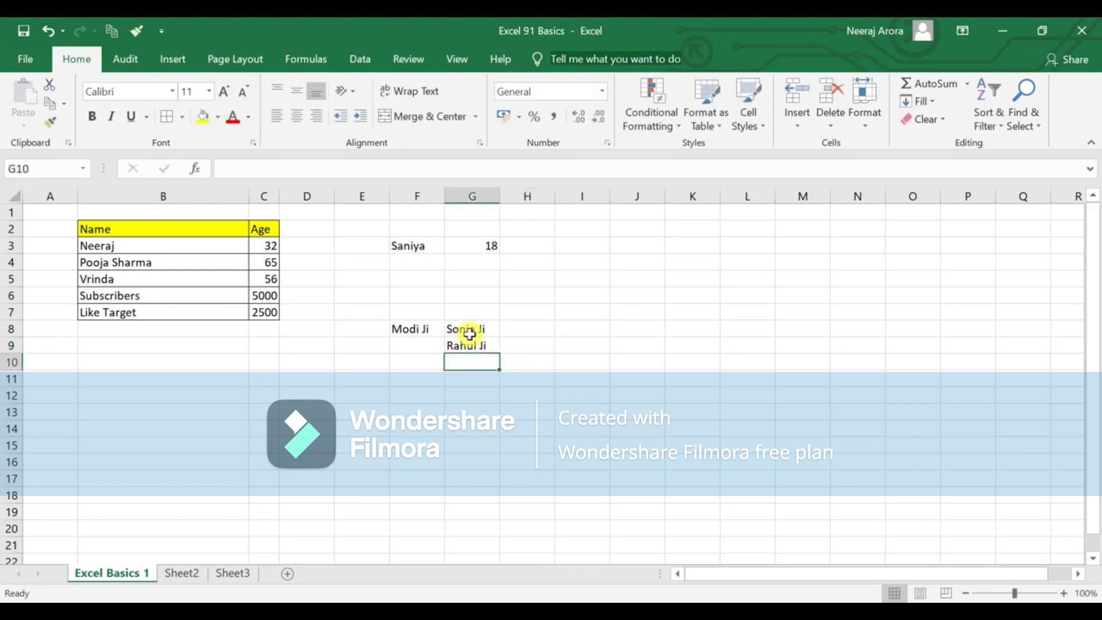
- Enter a fourth name in G10, fixing the autocomplete suggestion and a typo
type("Ra")
key("Delete")
key("BackSpace")
key("BackSpace")
type("Robet")
key("BackSpace")
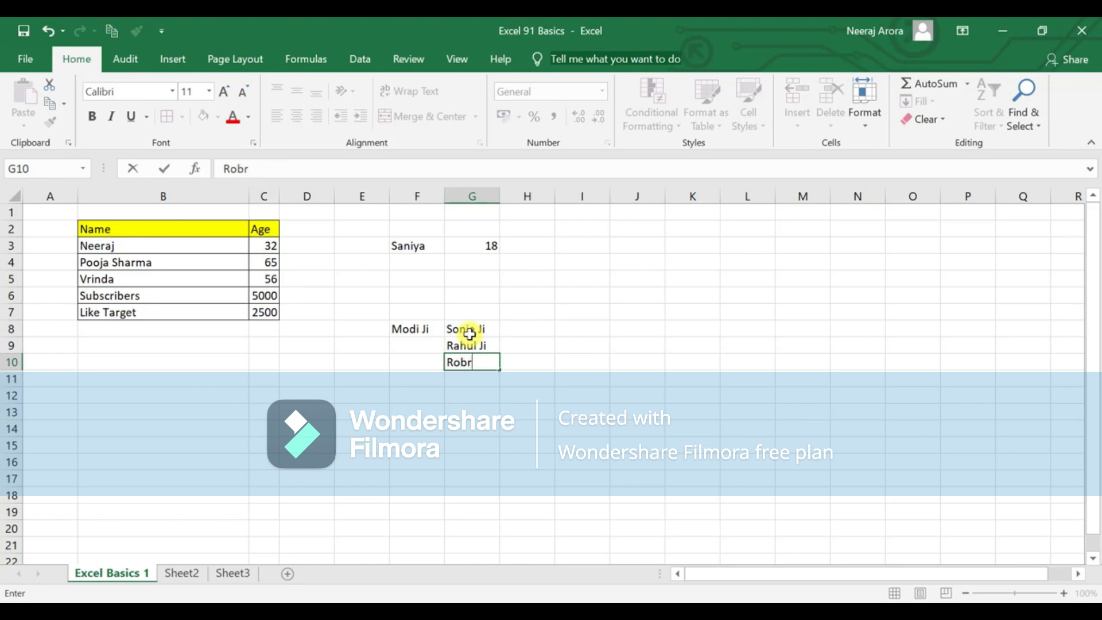
type("rt")
key("ctrl+Return")
key("Return")
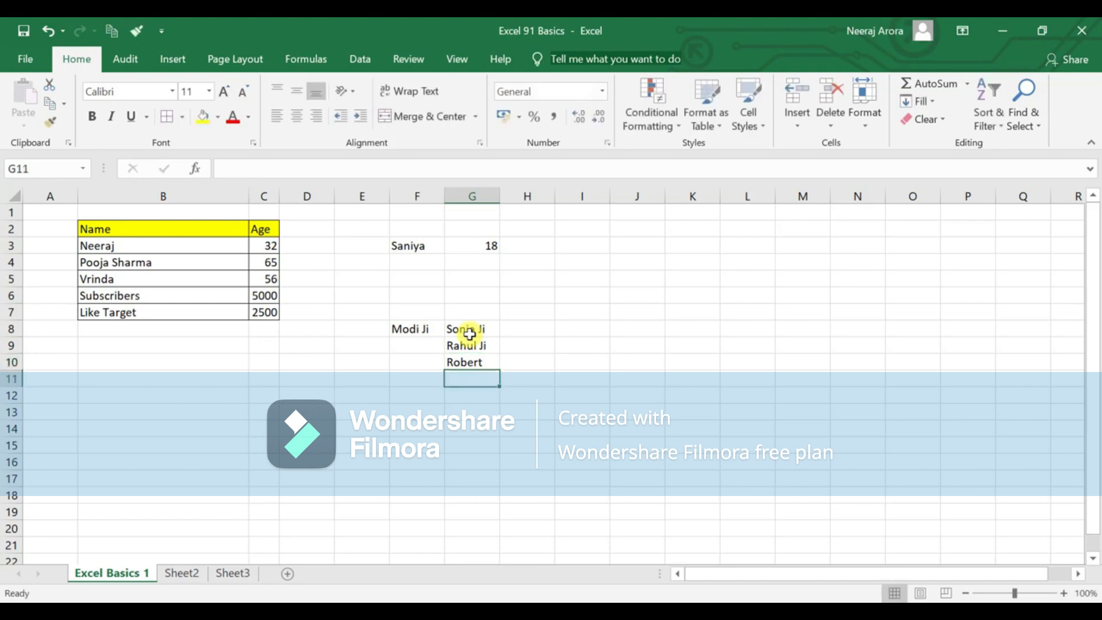
- Type a name in G11 and cancel it, leaving G11 empty
key("Up")
key("Return")
type("Priyanka")
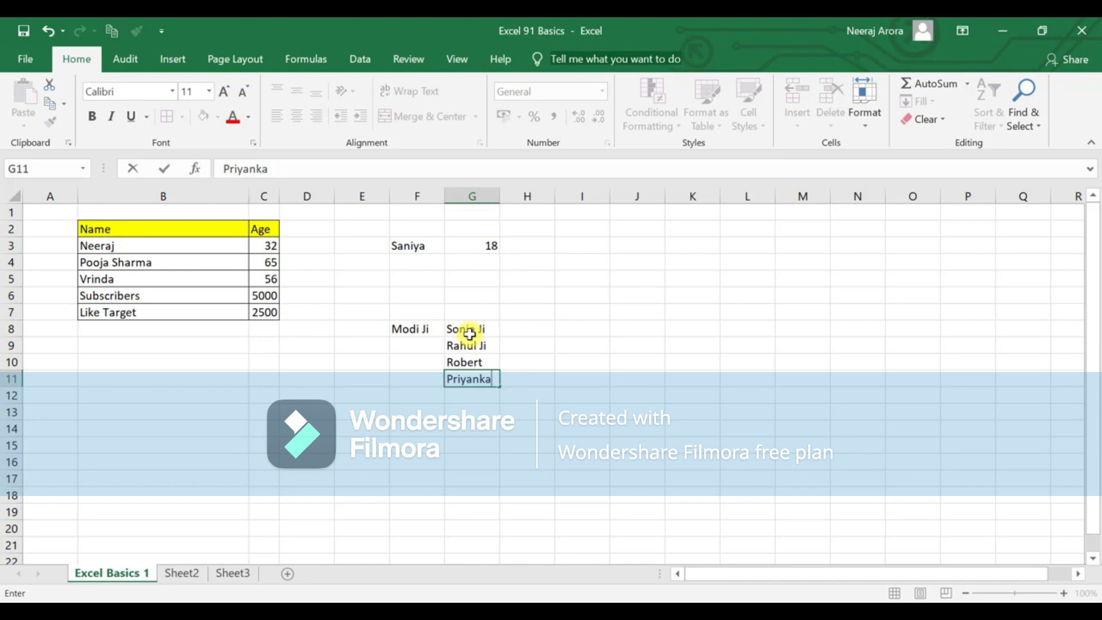
key("Escape")
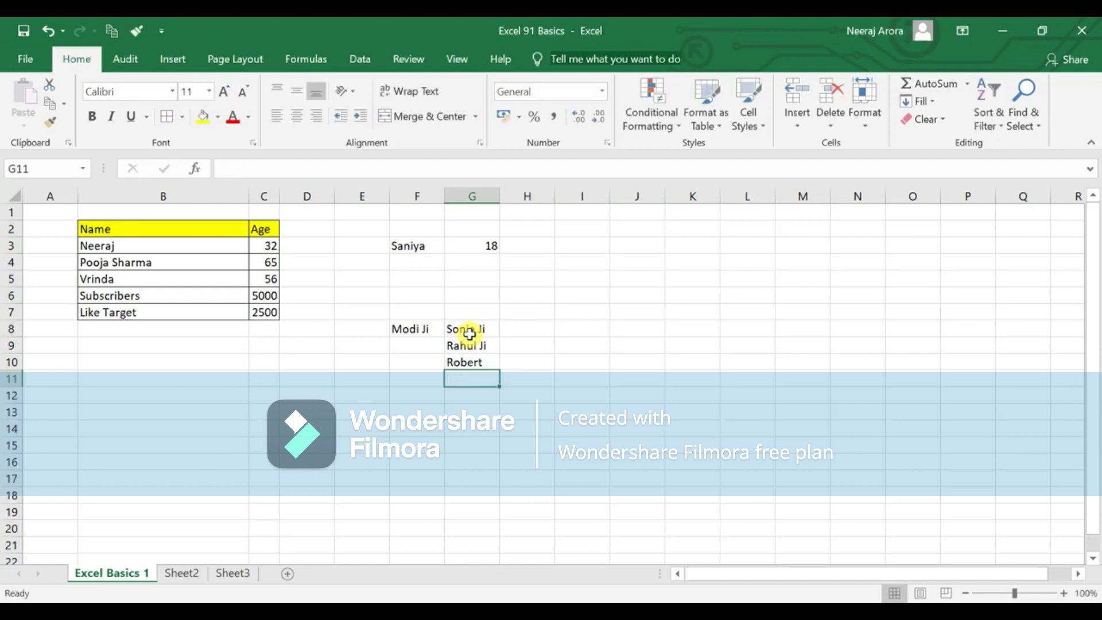
left_click_drag(84, 229, 493, 365)
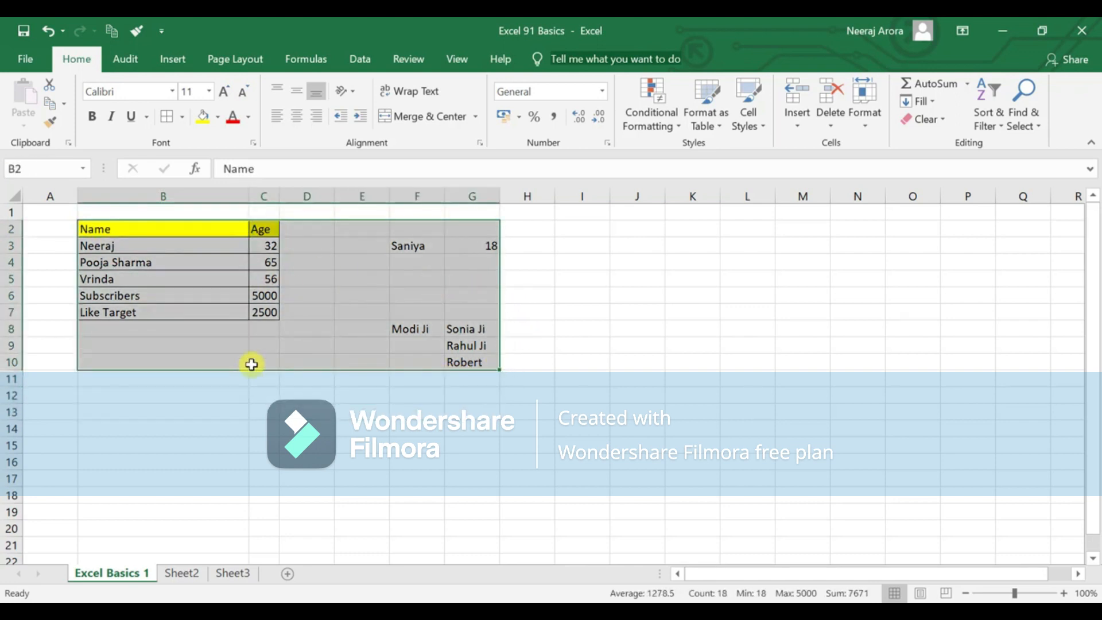
left_click(252, 373)
left_click_drag(214, 233, 491, 396)
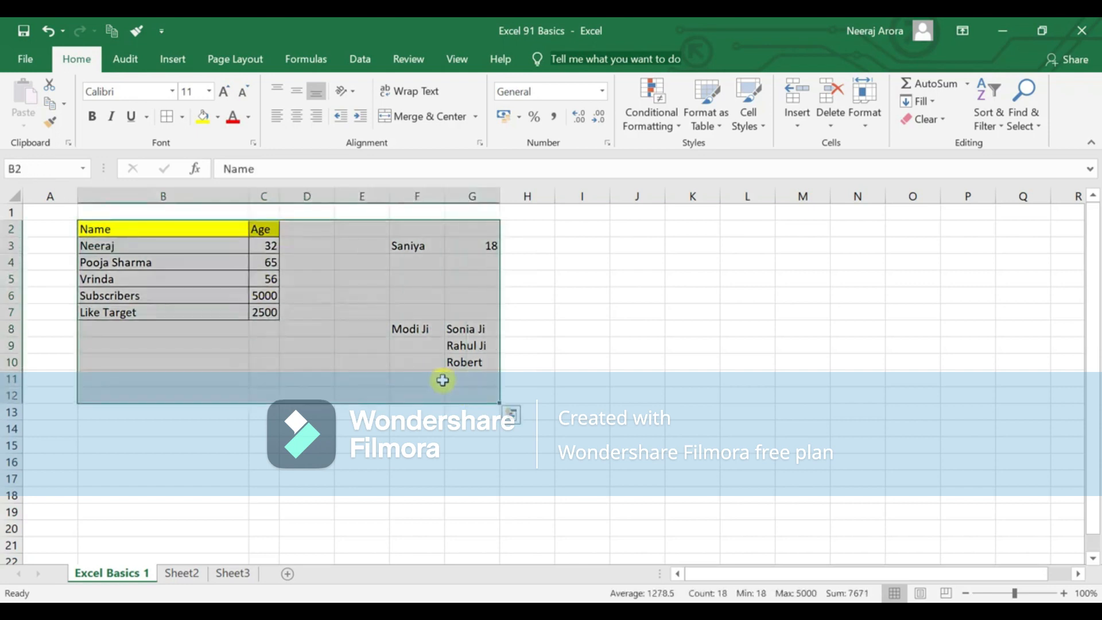
left_click(479, 331)
left_click(468, 361)
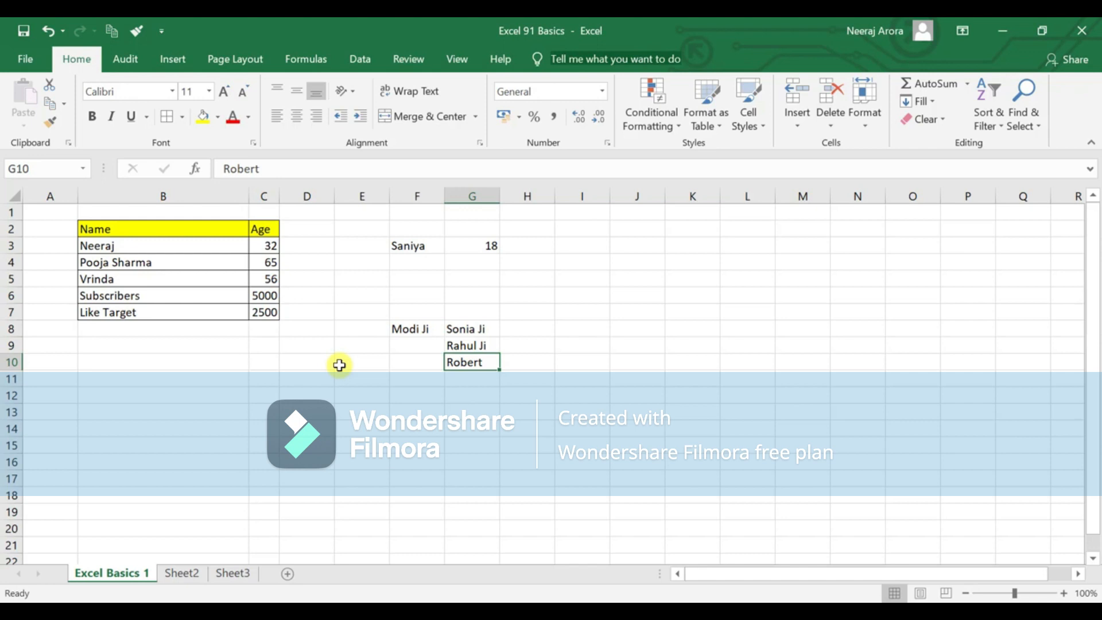
left_click_drag(186, 229, 476, 356)
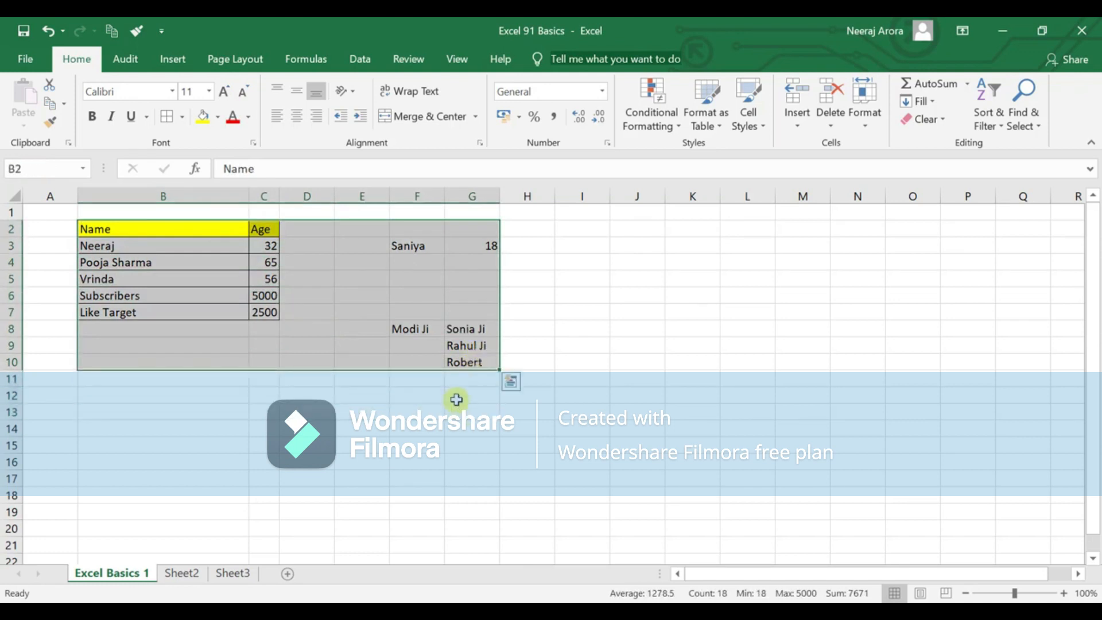
left_click(457, 399)
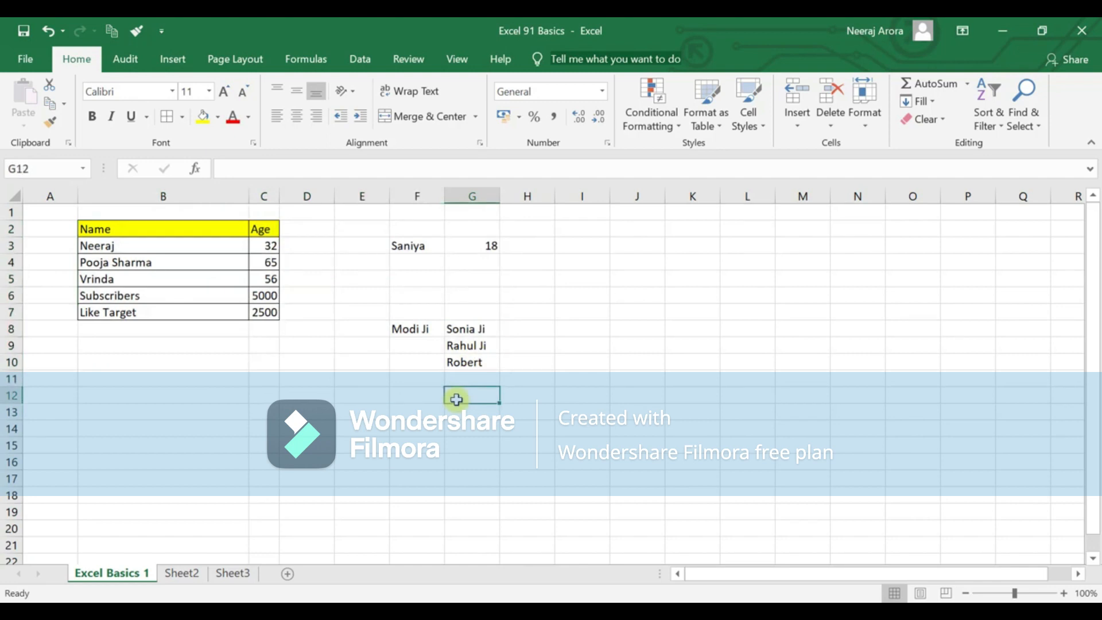